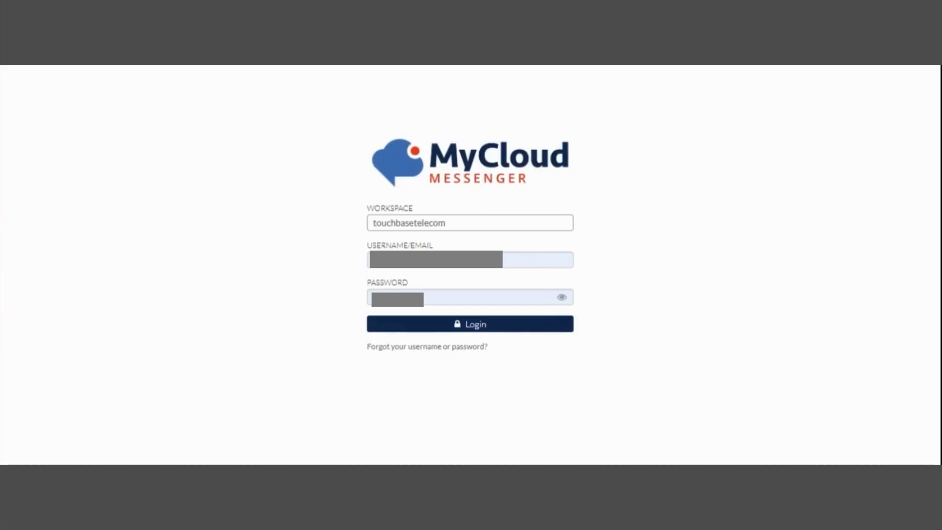
Log in to the touchbasetelecom workspace with the account's username and password.
left_click(487, 328)
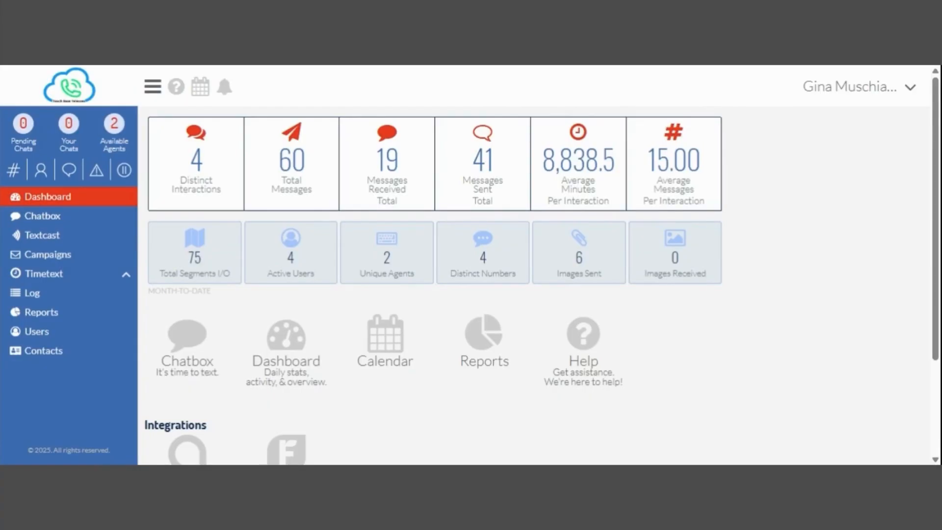
Review today's Dashboard stats and recent chats, then bring up the Chatbox queue.
left_click(48, 197)
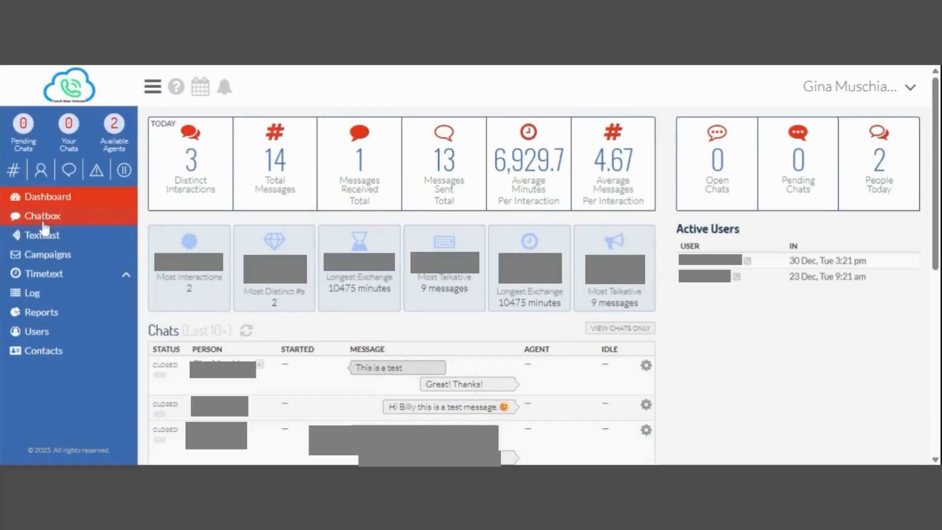
left_click(44, 223)
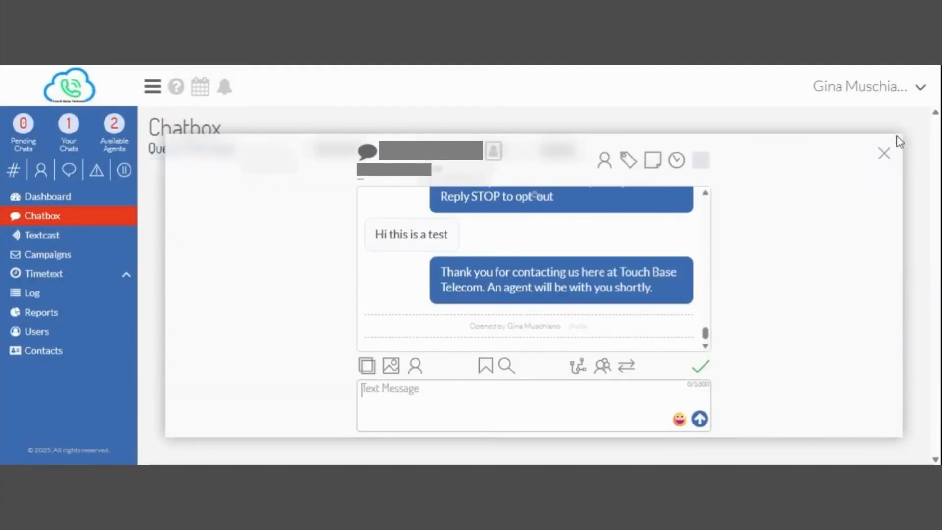
Reply 'Hi how can I help you?' in the active chat, briefly checking the MMS panel.
left_click(885, 155)
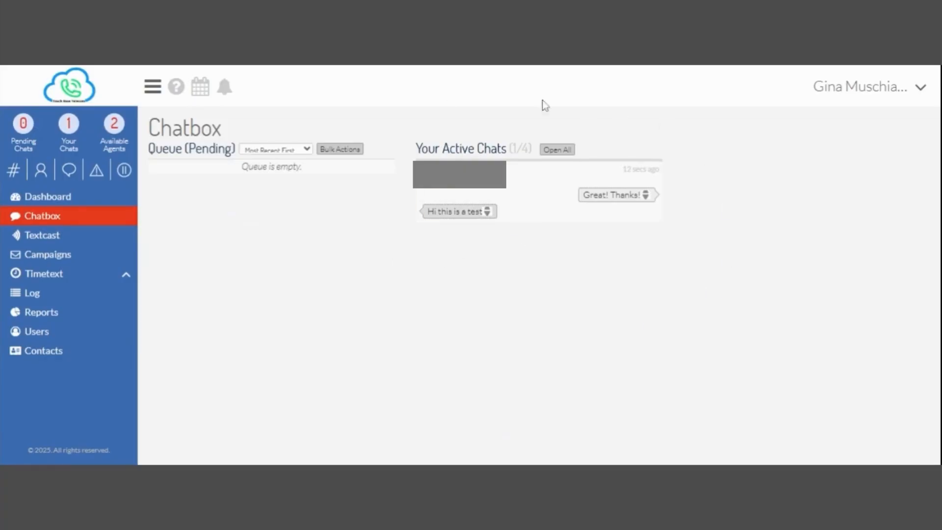
left_click(534, 204)
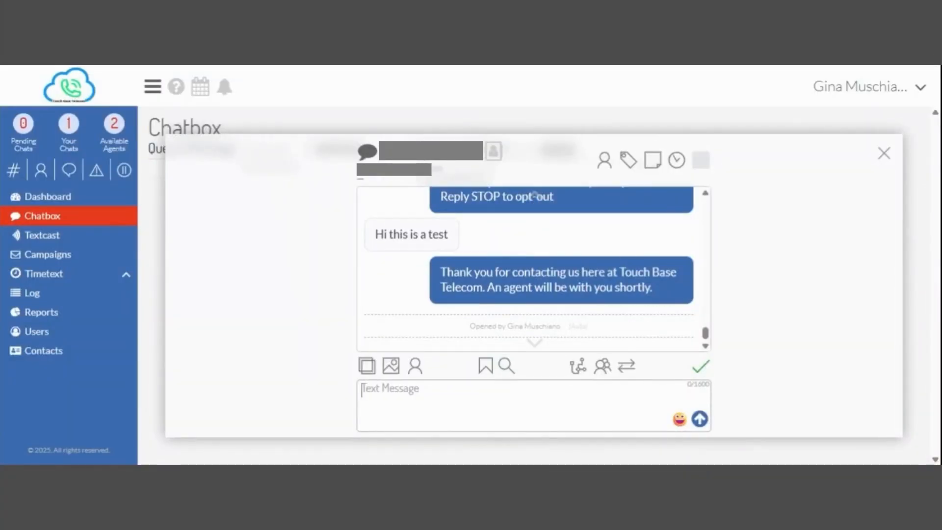
type("Hi how c")
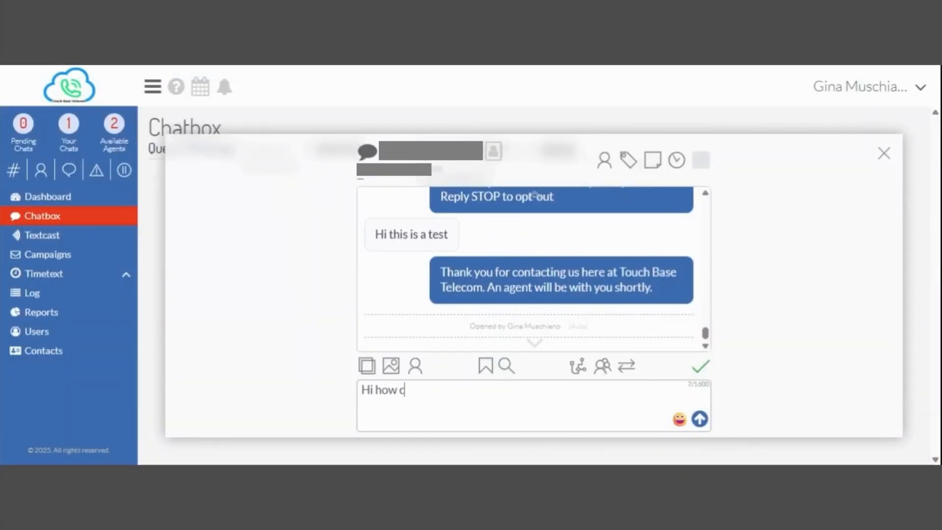
type("an I help you?")
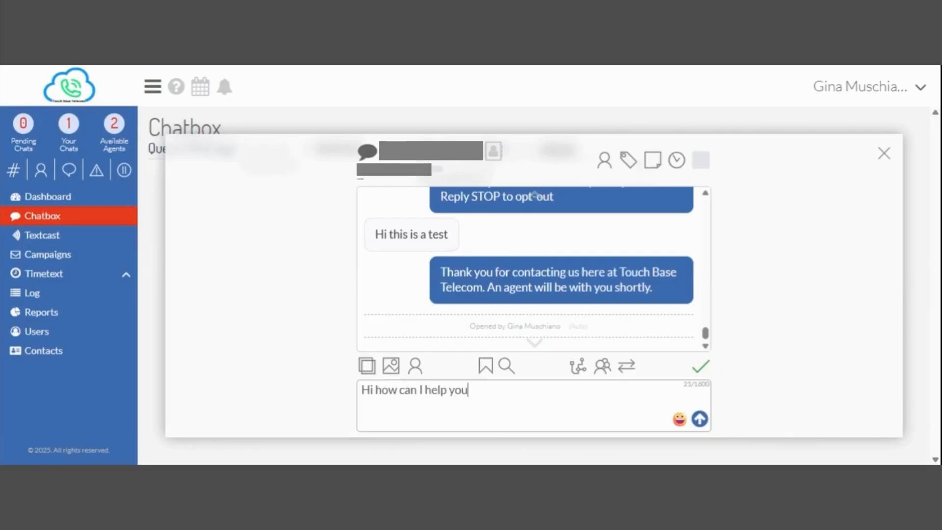
left_click(699, 419)
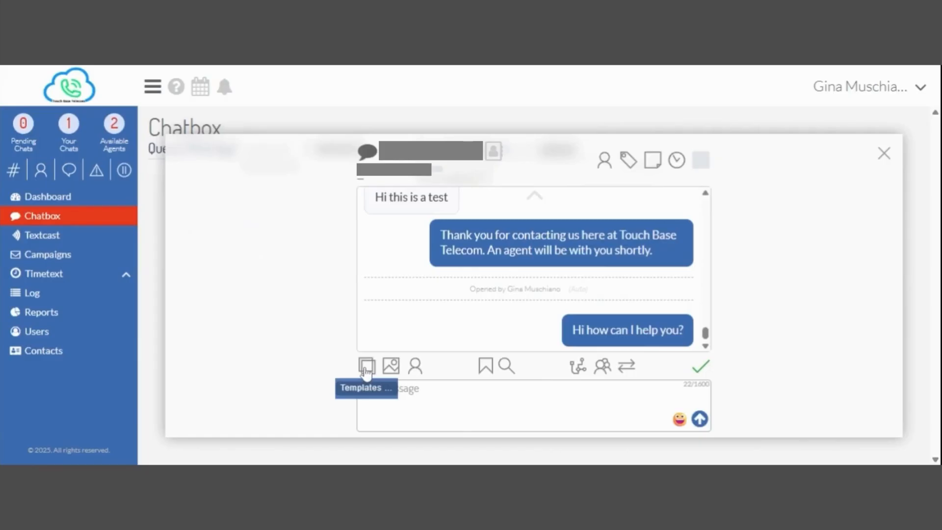
left_click(390, 368)
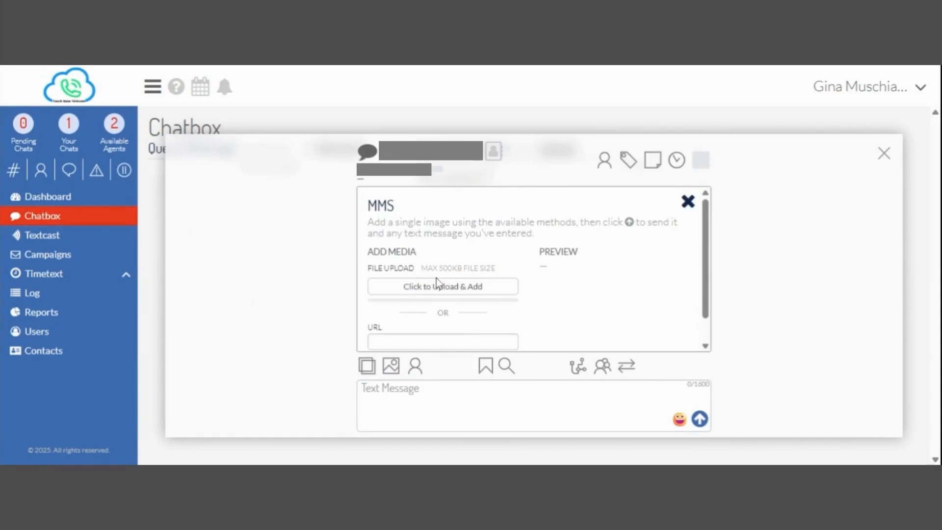
left_click(686, 205)
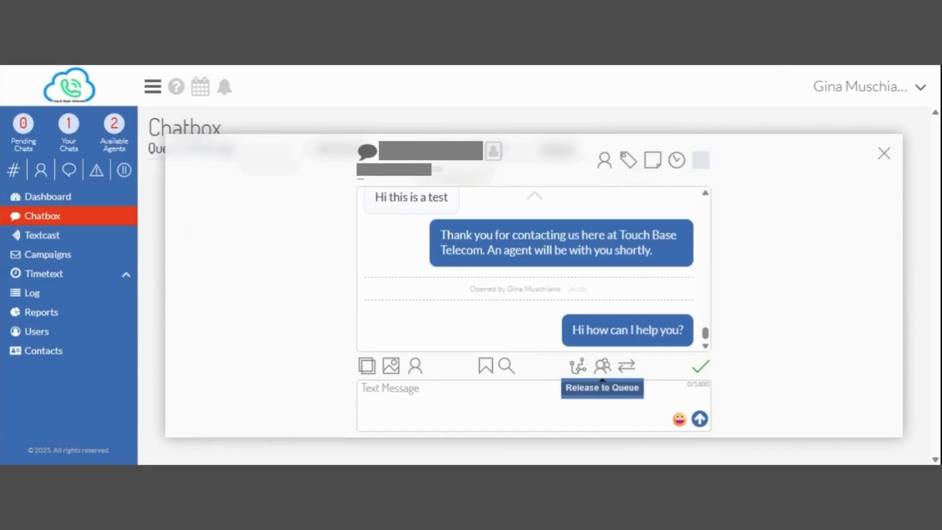
Release the chat to Pending, reclaim it, and mark the interaction complete.
left_click(602, 365)
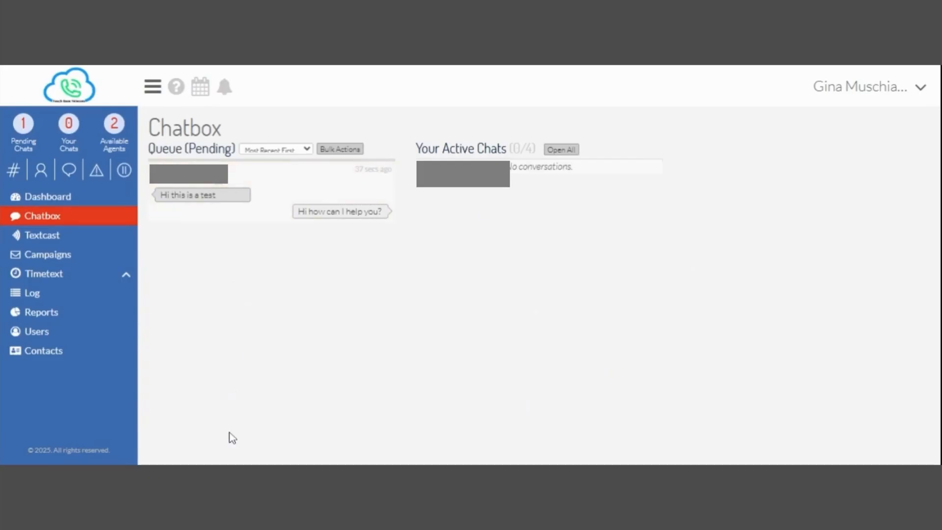
left_click(253, 182)
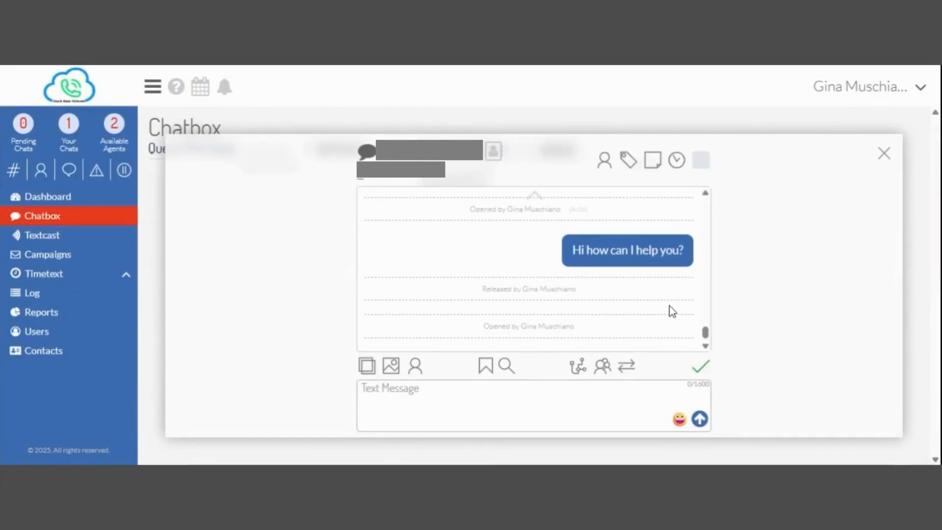
left_click(701, 369)
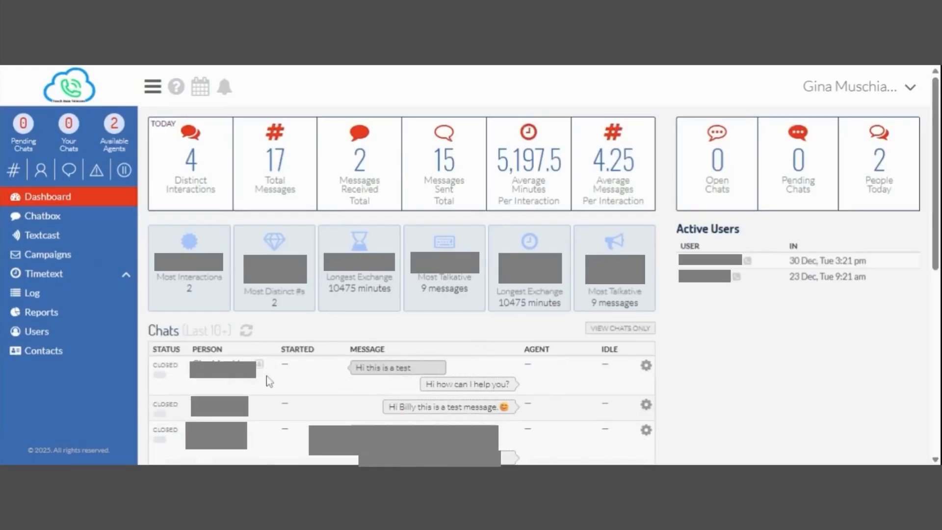
Send the closed test chat back to pending, reclaim it in Chatbox, and complete it.
left_click(646, 370)
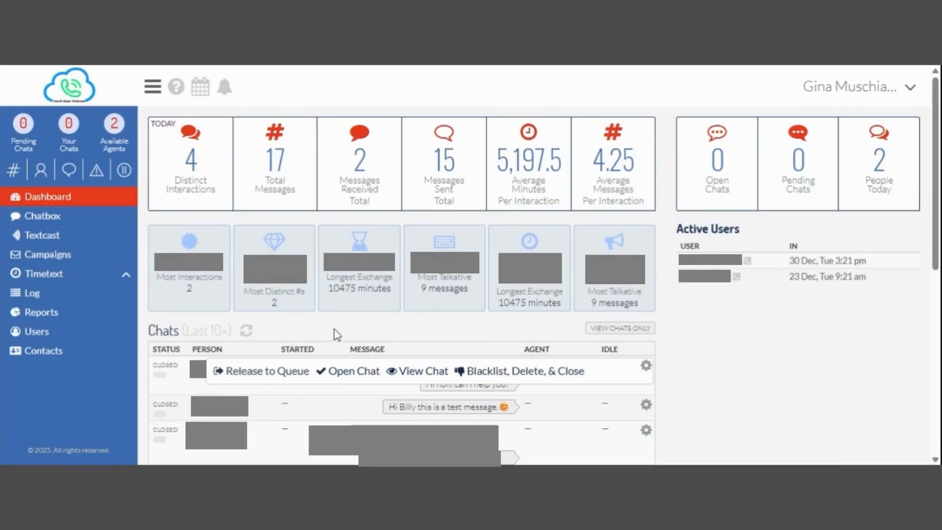
left_click(271, 374)
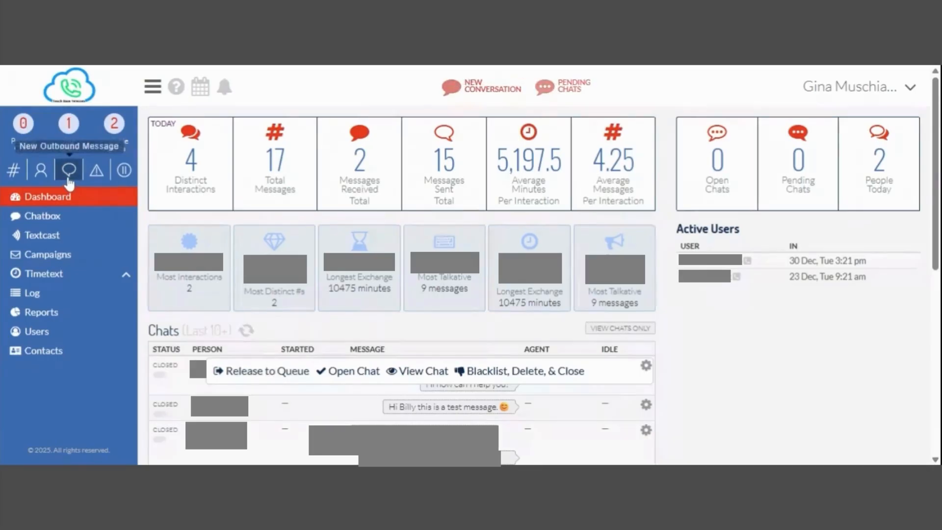
left_click(53, 219)
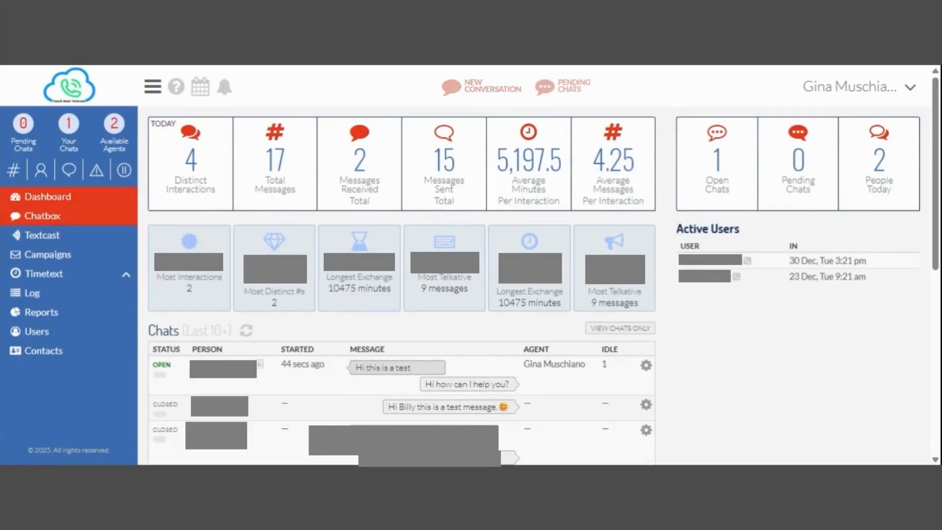
left_click(43, 215)
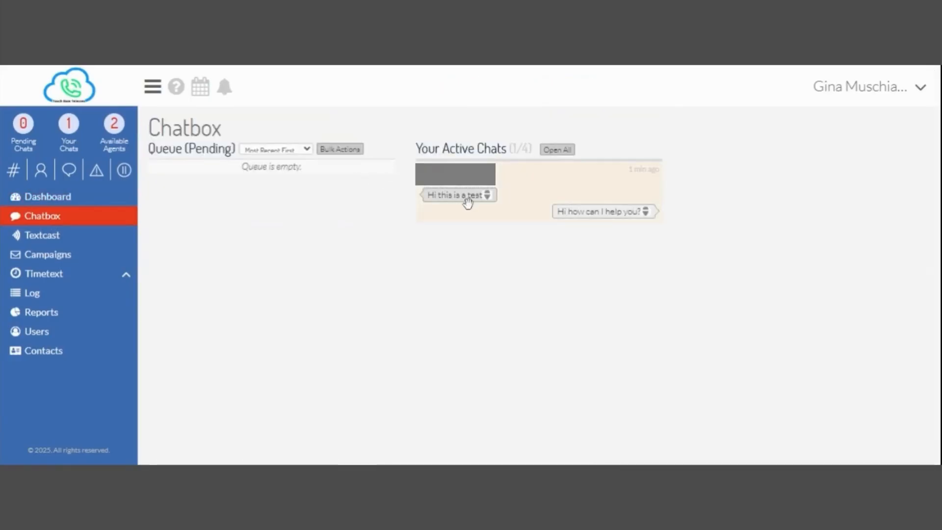
left_click(552, 193)
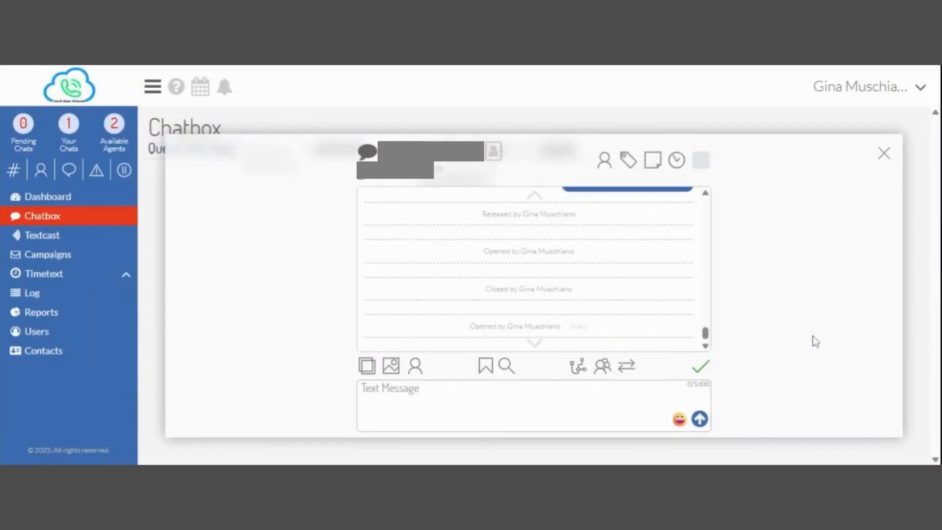
left_click(701, 366)
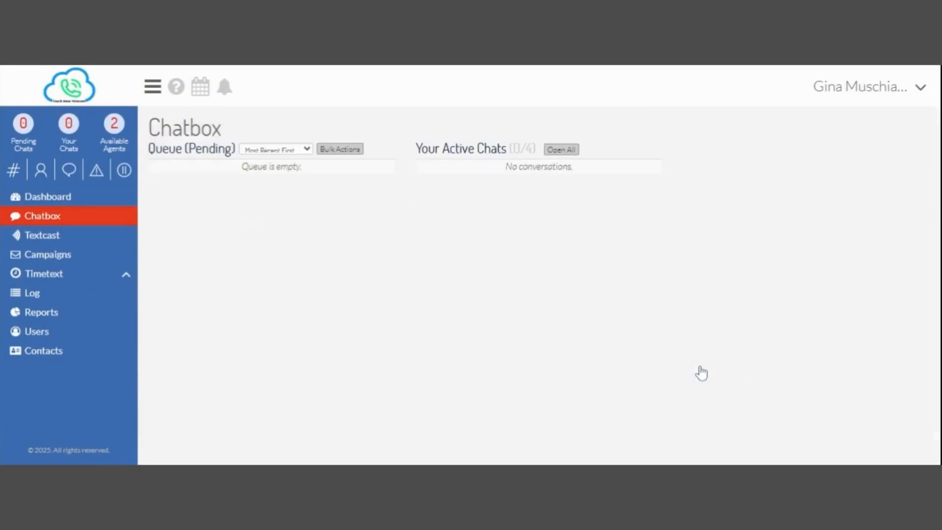
Open the Interaction Log and view the first interaction's details.
left_click(38, 295)
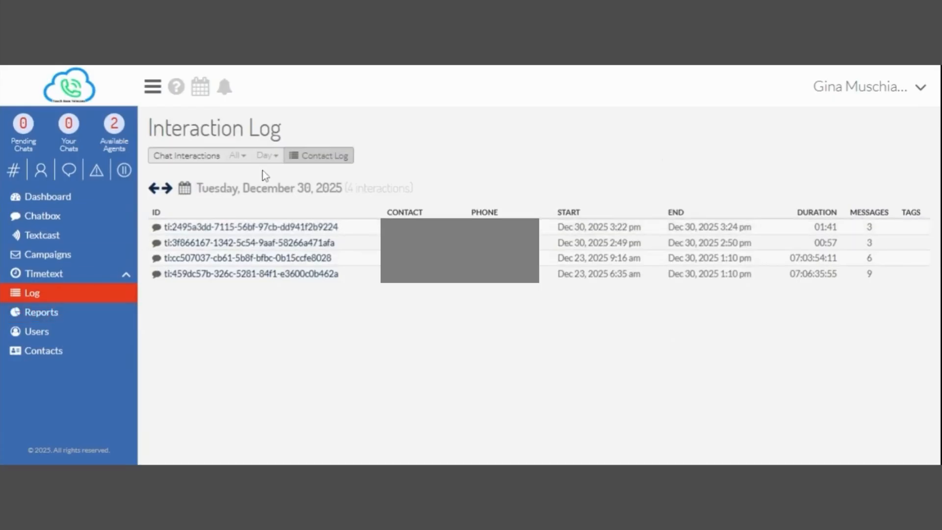
triple_click(262, 228)
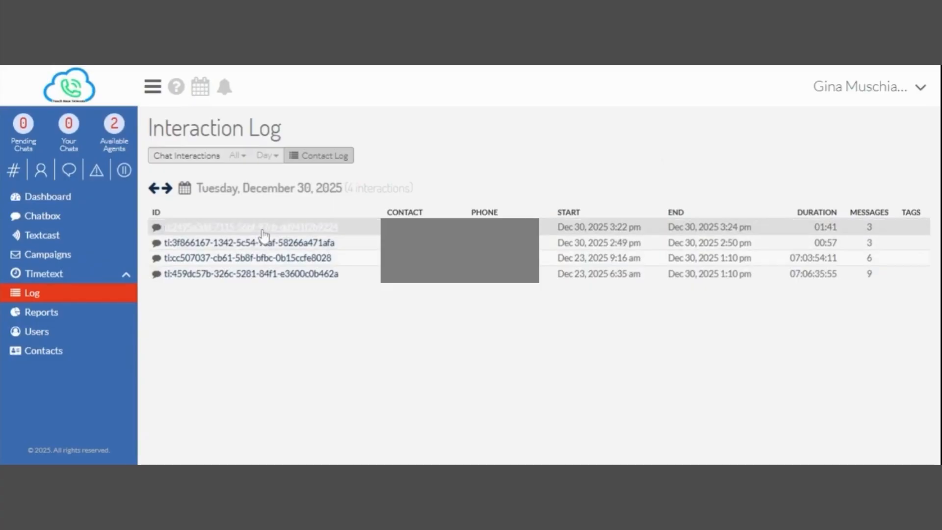
left_click(262, 228)
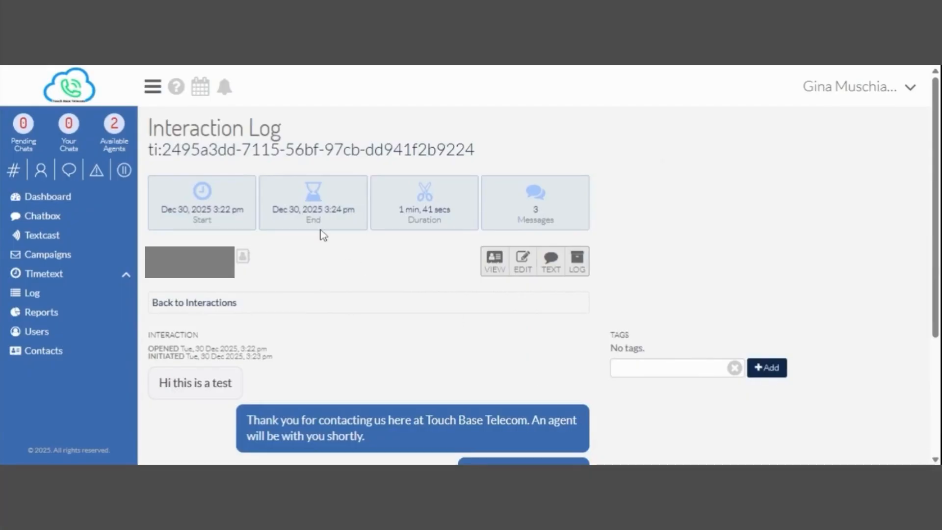
left_click(28, 62)
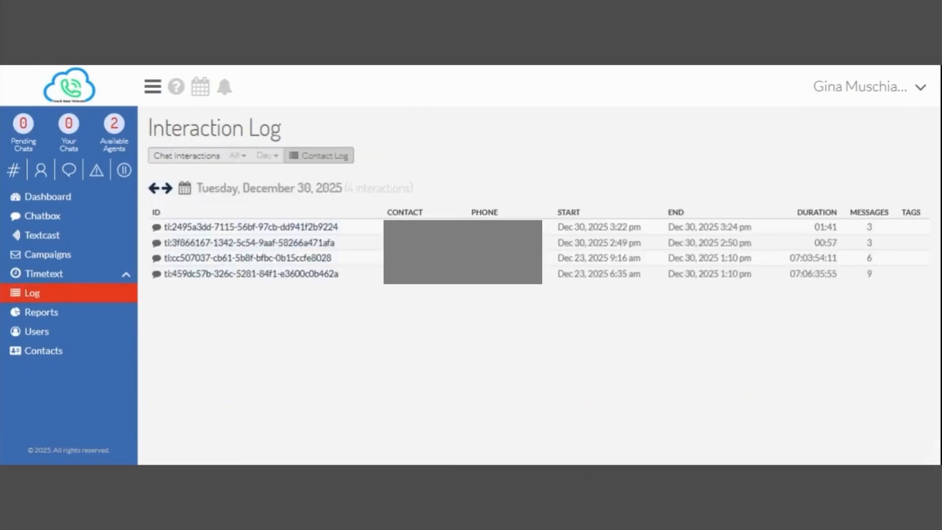
Widen the Interaction Log range to Week and switch to the Contact Log.
left_click(272, 161)
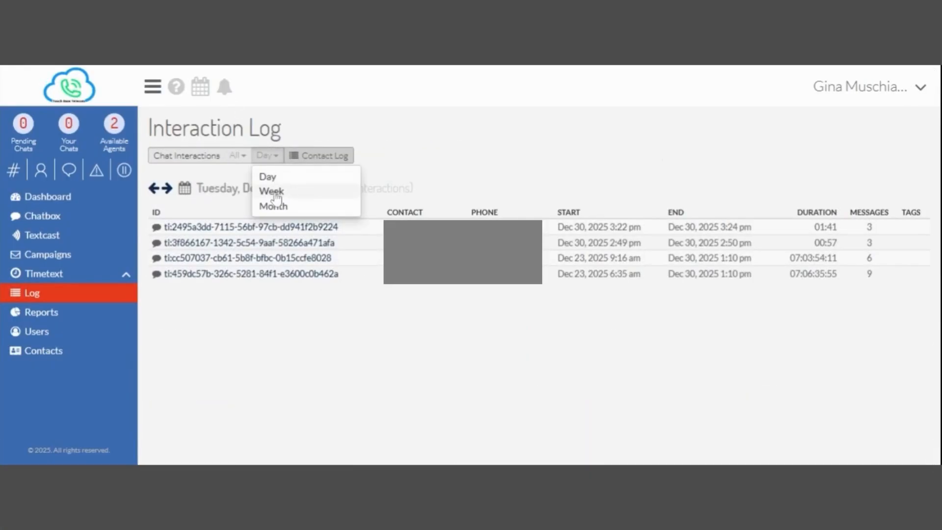
left_click(275, 192)
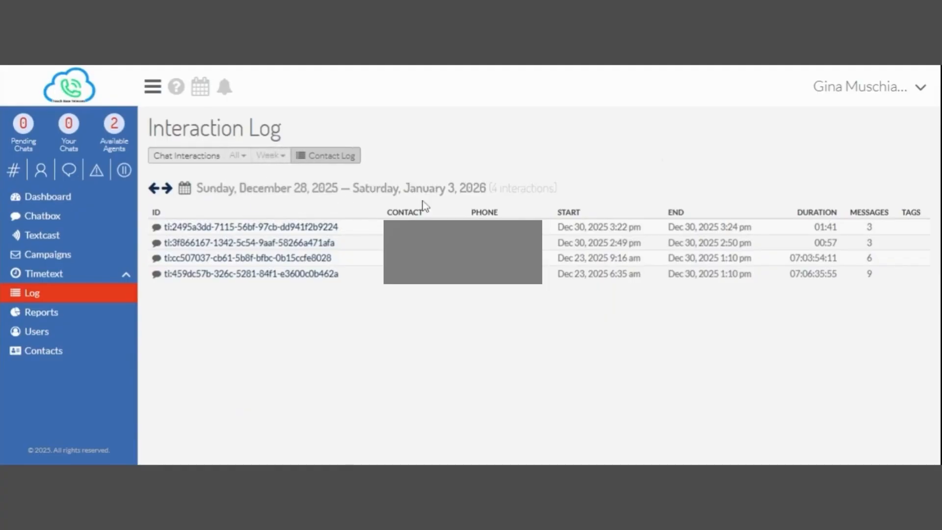
left_click(332, 156)
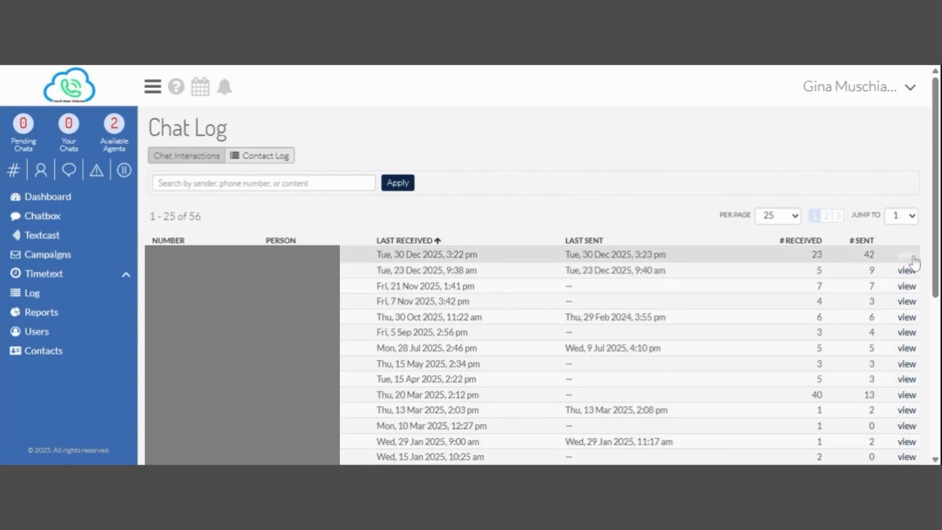
View and rerun the Message Volume report, then return to the Reports list.
left_click(50, 317)
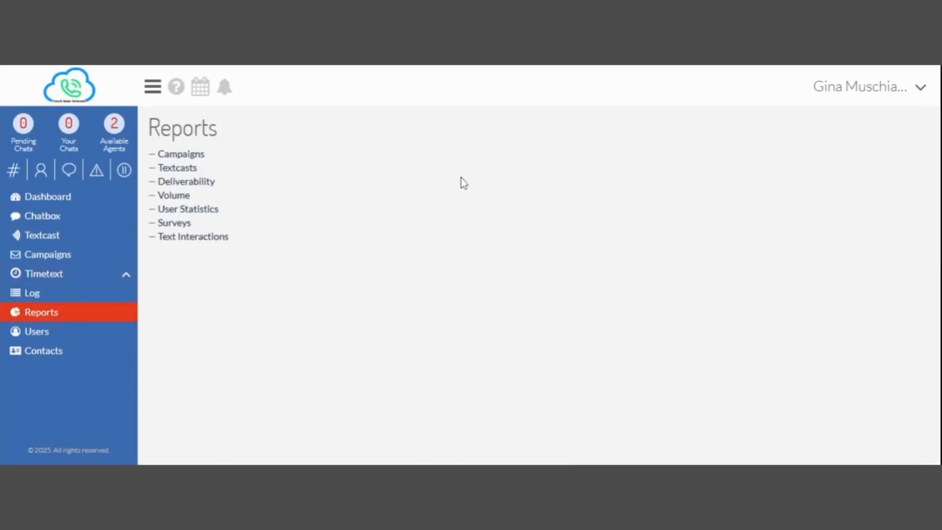
left_click(178, 197)
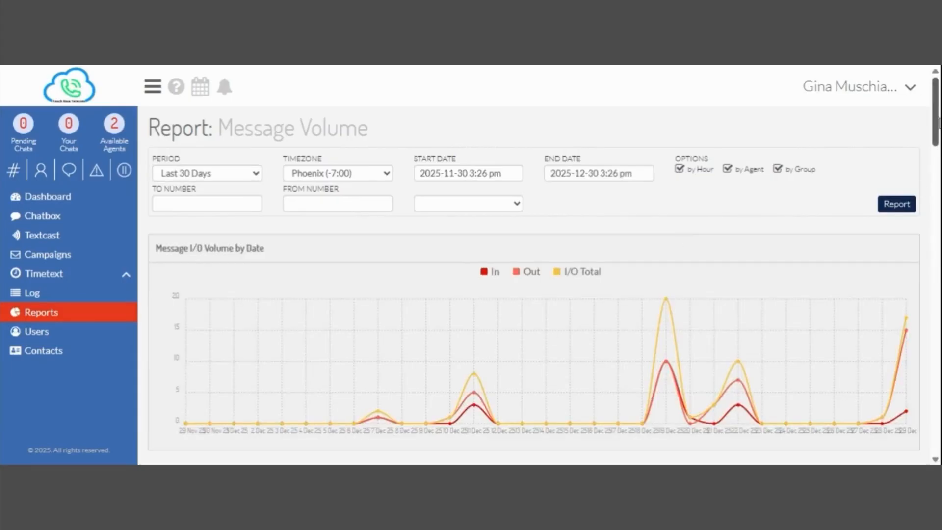
left_click_drag(935, 123, 935, 222)
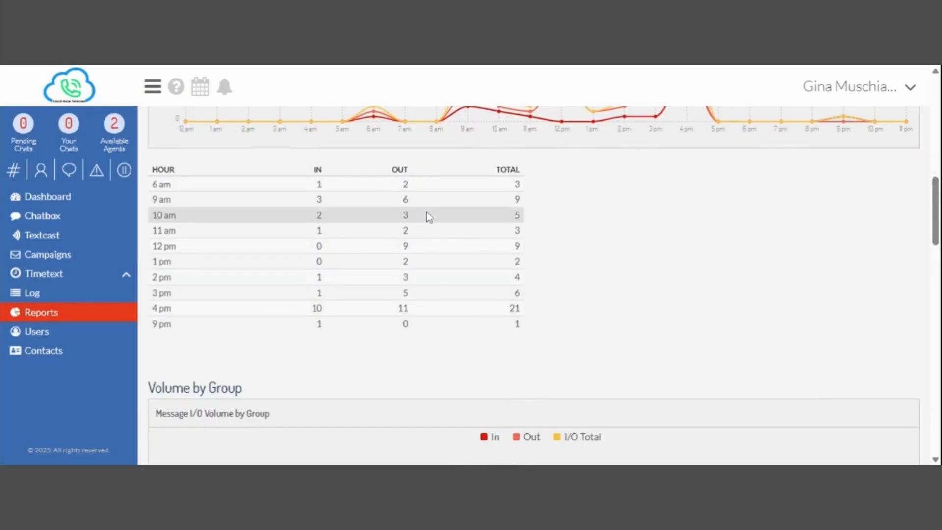
left_click_drag(935, 210, 935, 98)
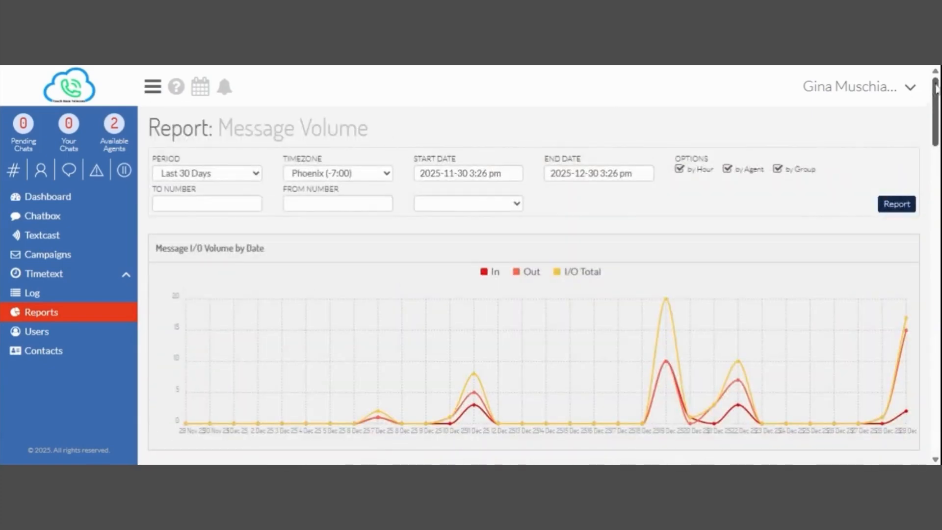
left_click(896, 203)
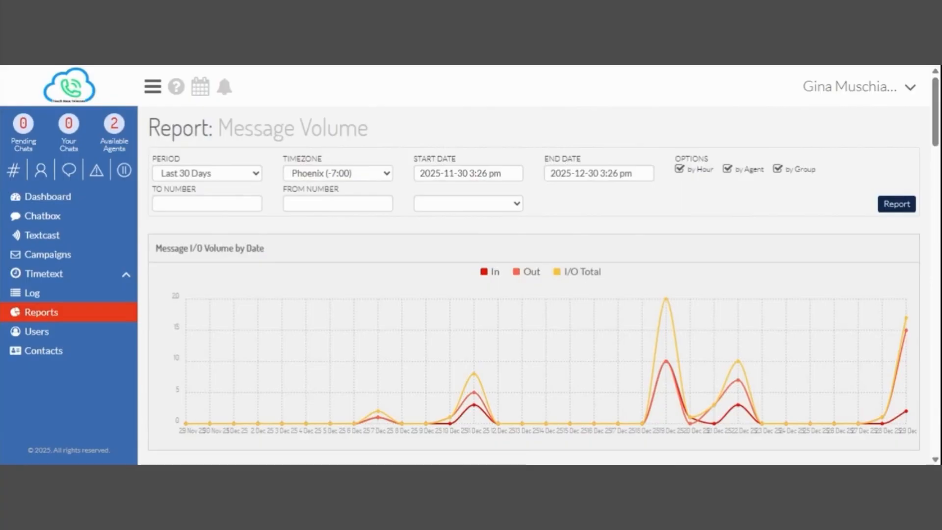
key("alt+Left")
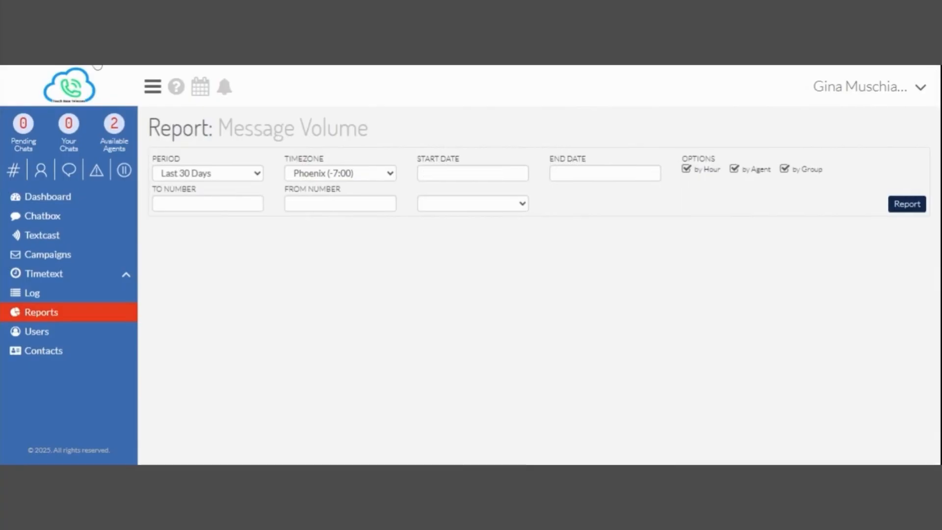
key("alt+Left")
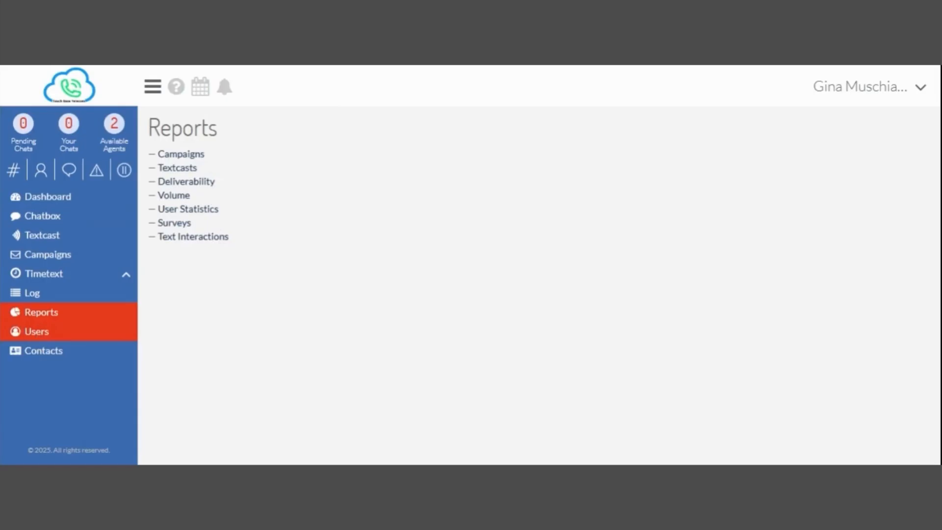
Show the Users page listing the 7 active users and their roles.
left_click(38, 332)
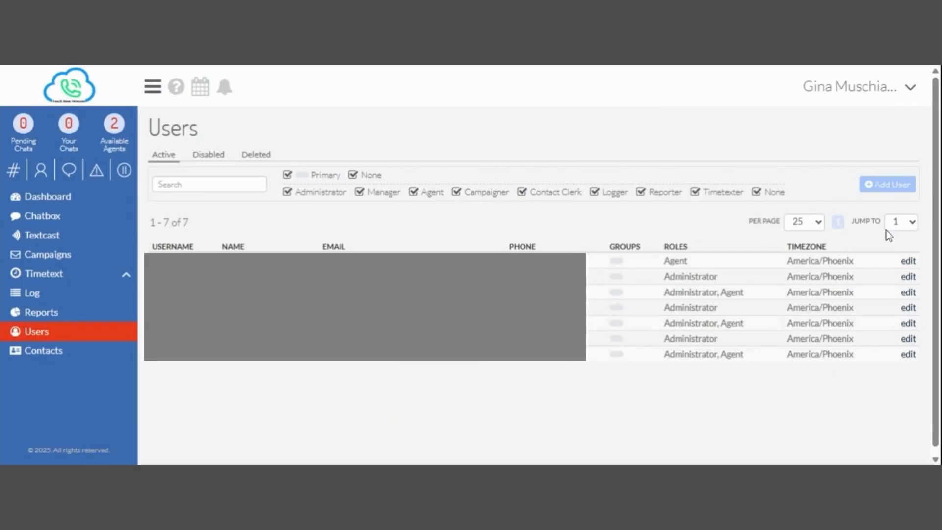
Start a new user and enter the username, first name and last name.
left_click(881, 192)
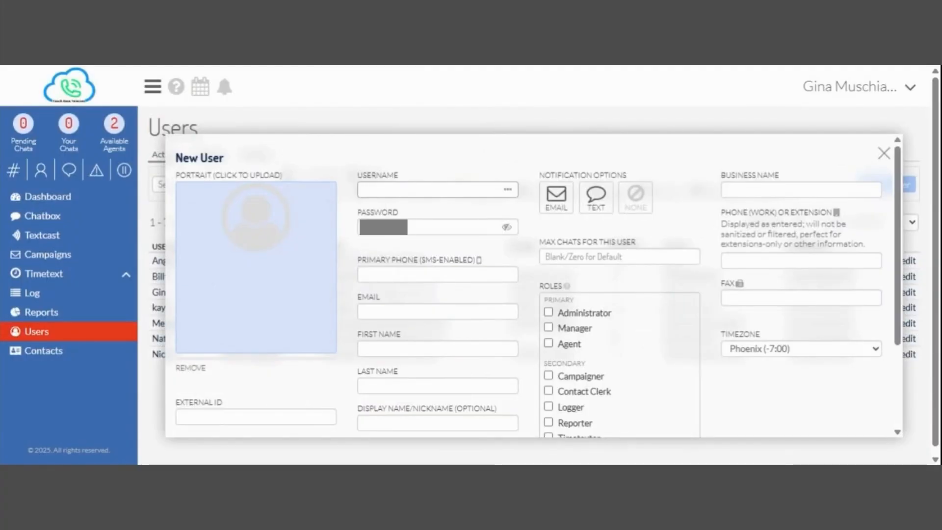
type("John")
left_click(385, 346)
type("John")
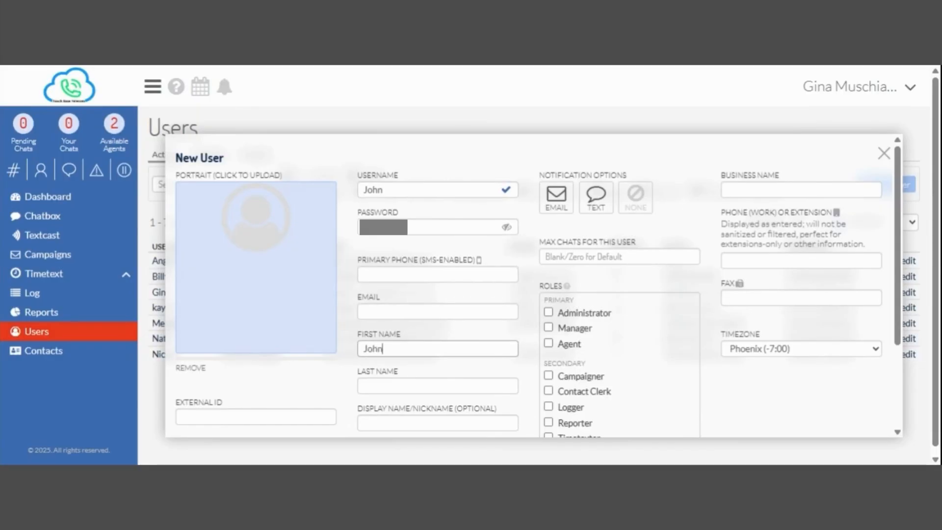
key("Tab")
type("Doe")
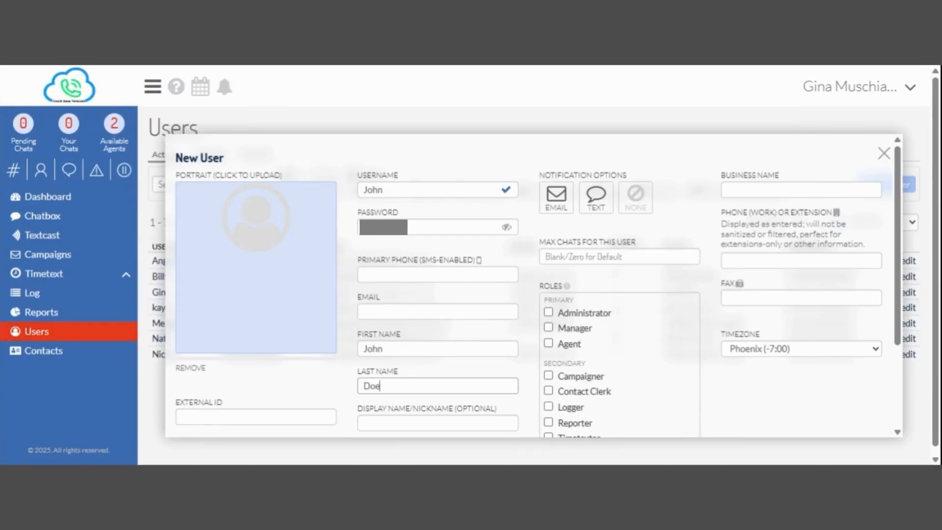
Fill in the user's e-mail and primary SMS phone, and turn TEXT notifications off.
left_click(387, 311)
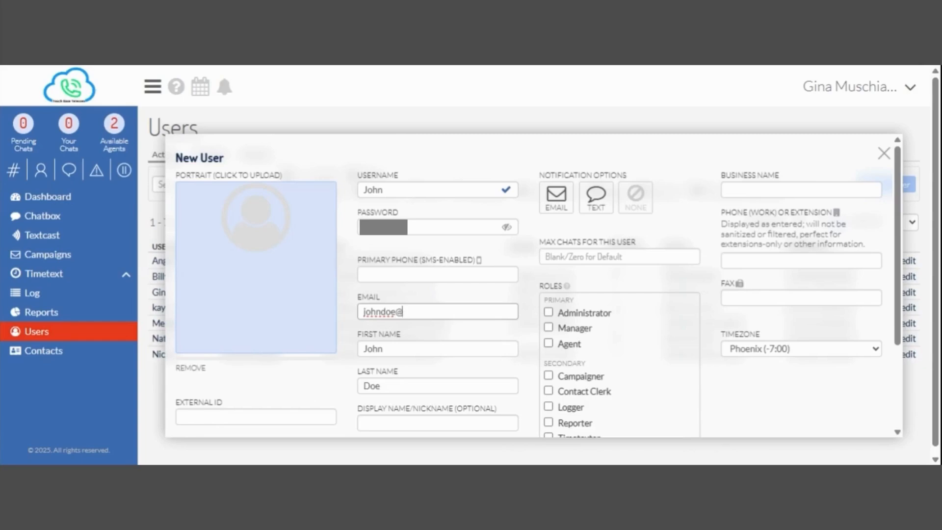
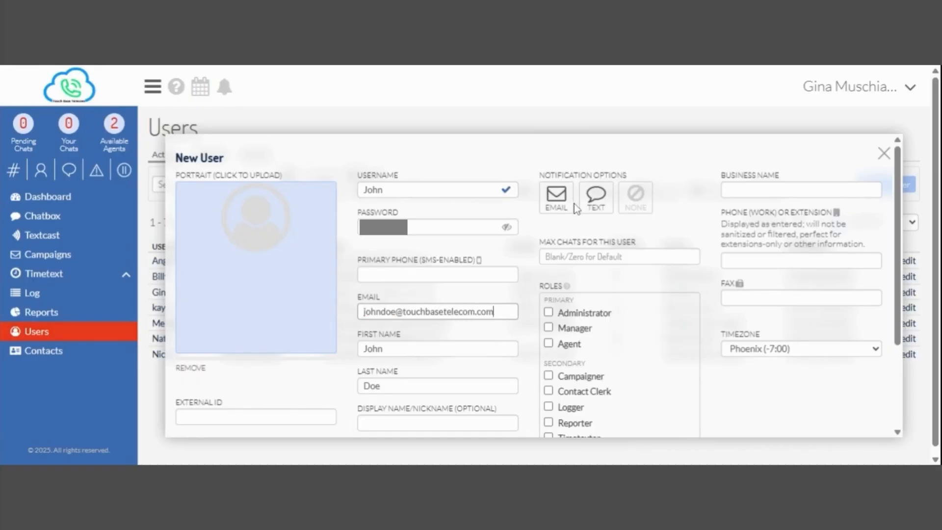
left_click(364, 273)
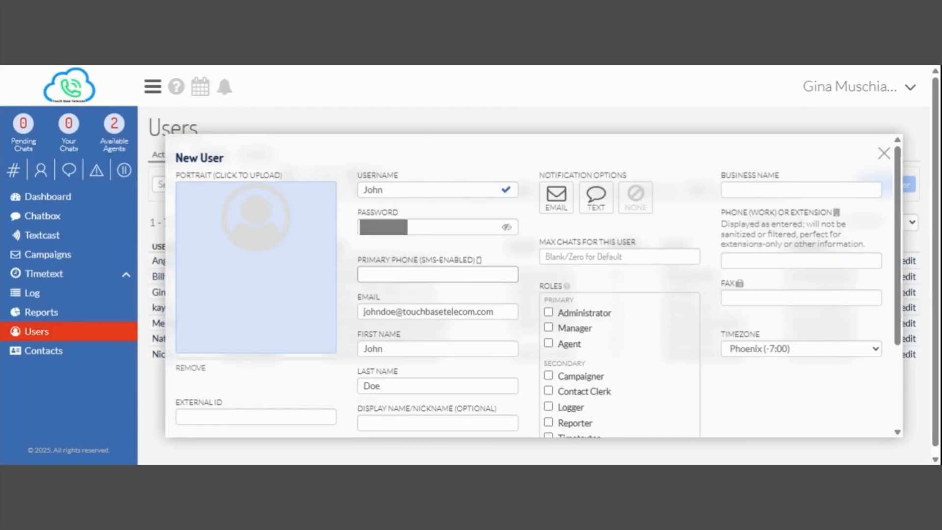
type("5205555555")
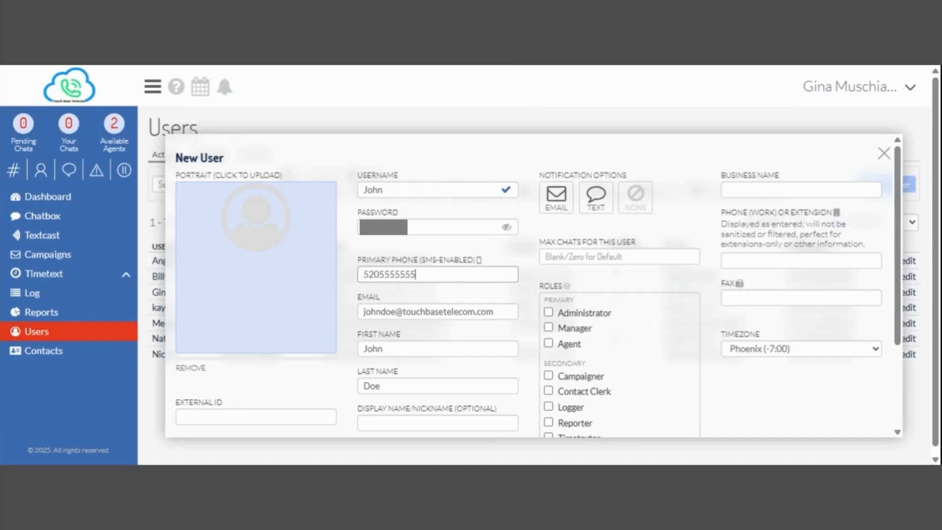
left_click(596, 201)
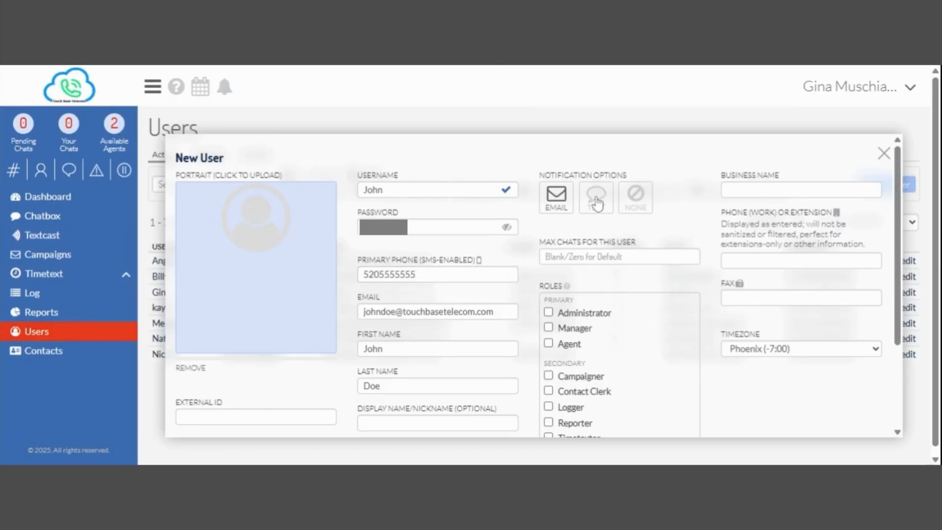
scroll(596, 202, "down", 1)
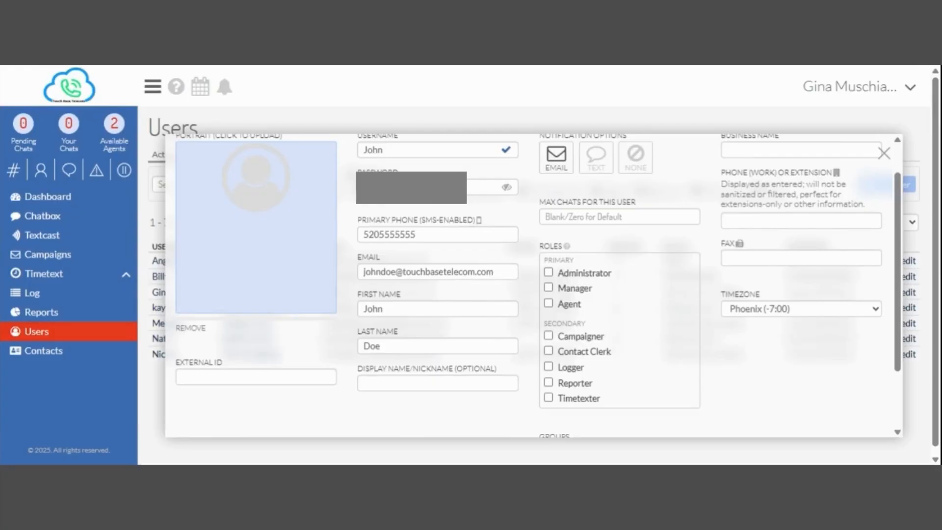
Assign the Administrator role and Primary group, then save the new user.
left_click(548, 273)
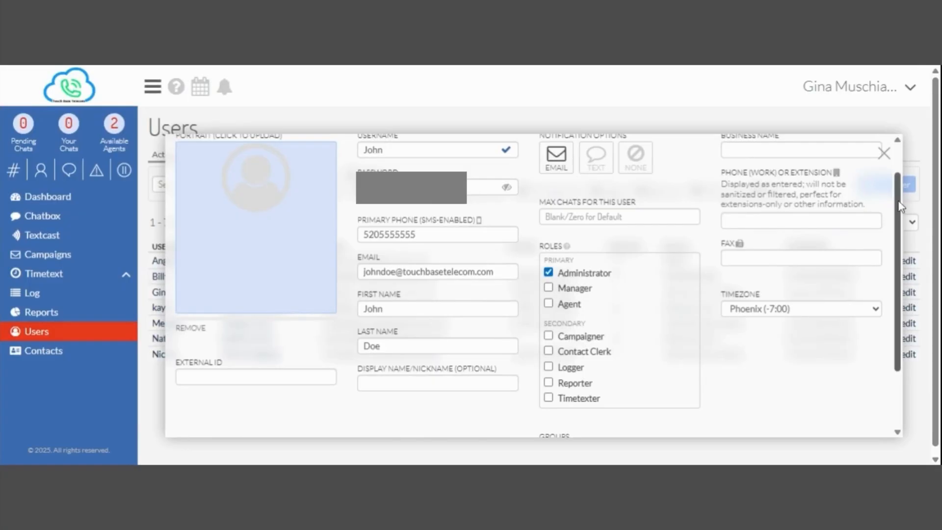
left_click_drag(900, 206, 904, 260)
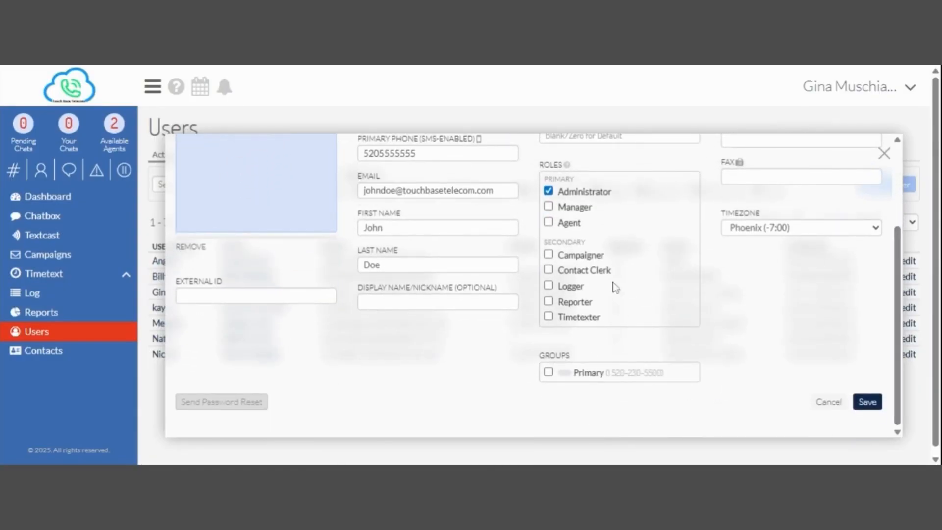
left_click(548, 372)
left_click(865, 403)
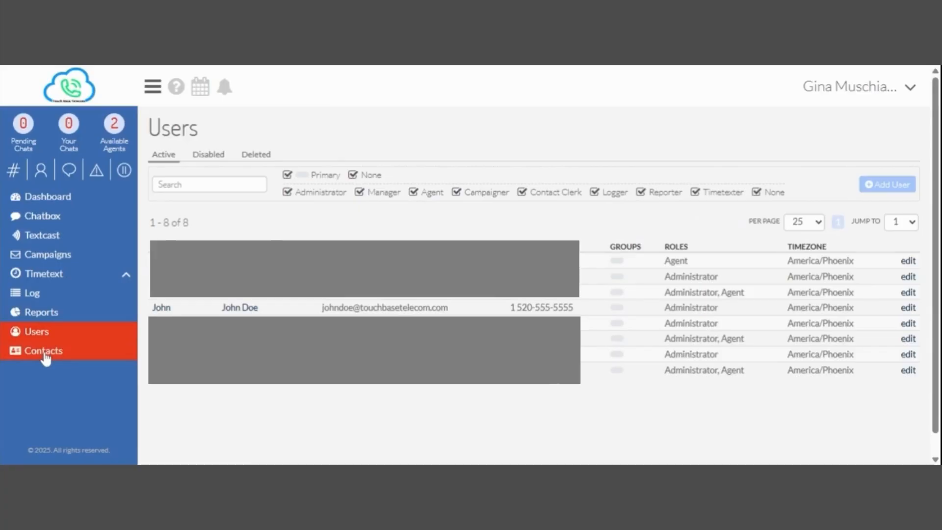
Show the Contacts page with its 25 active contacts and bring up an empty New Contact form.
left_click(45, 357)
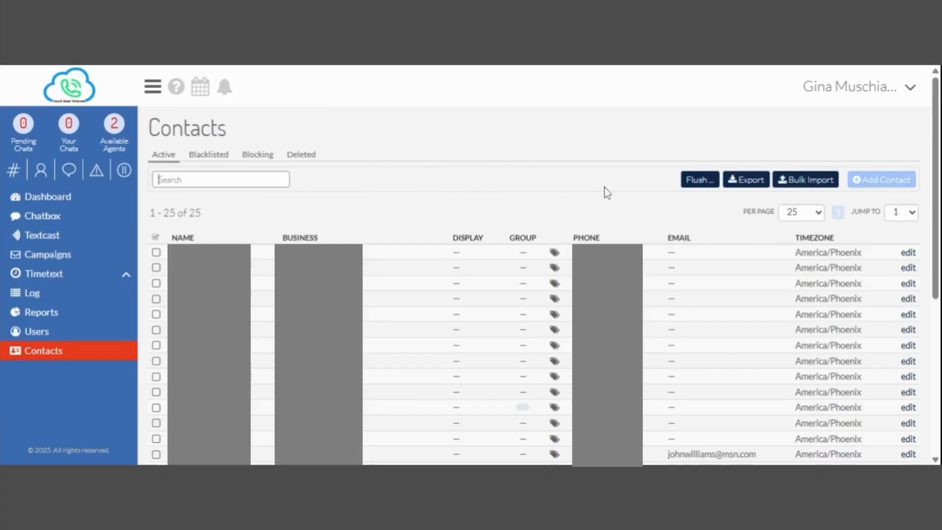
left_click(737, 183)
Try saving a Touch Base Telecom contact with first and last name, SMS phone and e-mail; it's rejected as a duplicate number.
left_click(889, 181)
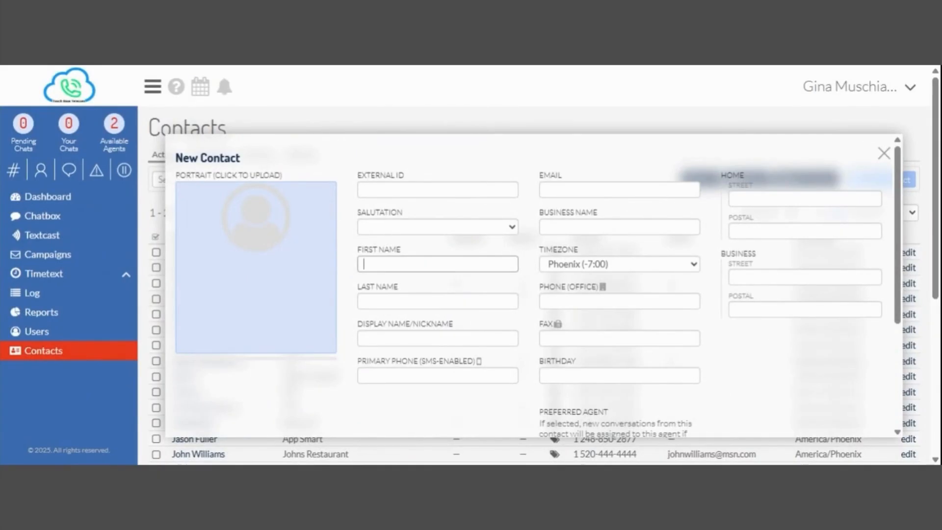
type("John")
key("Tab")
type("Doe")
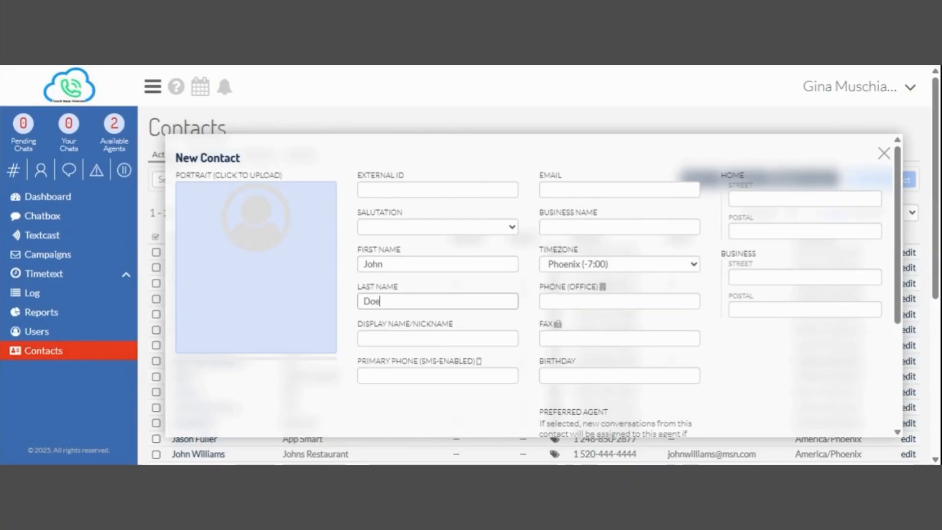
key("Tab")
key("Tab")
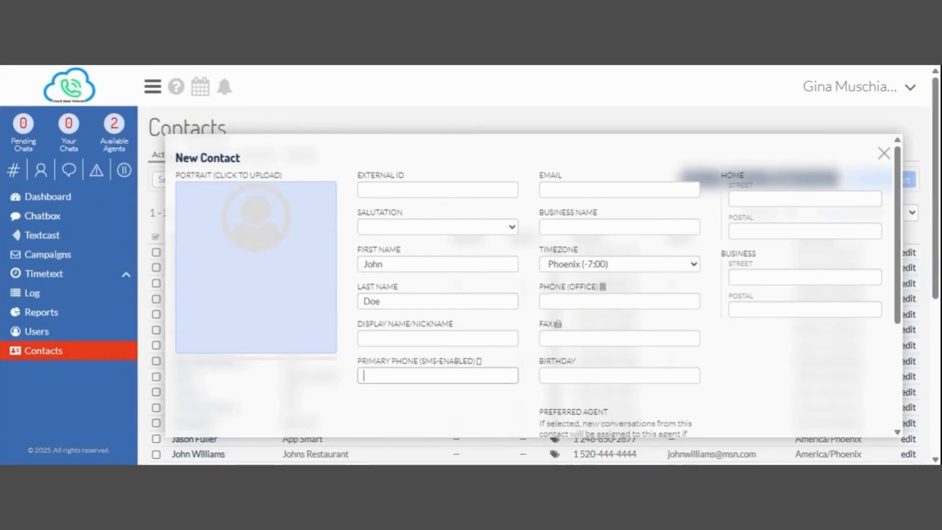
type("5205555555")
key("Tab")
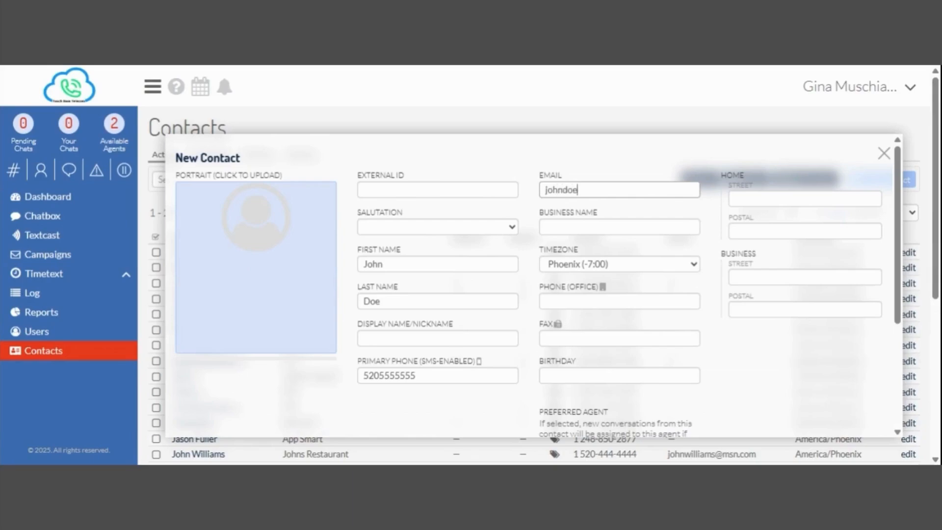
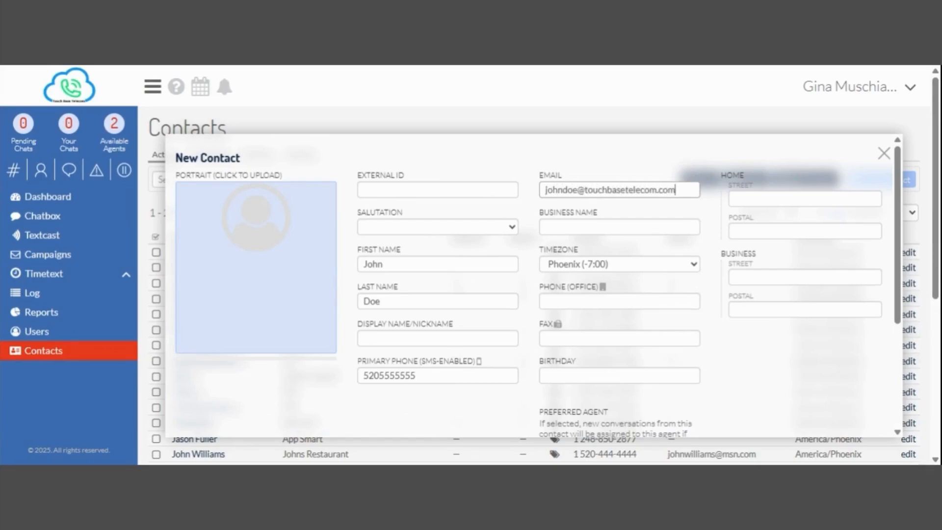
key("Tab")
type("Touch")
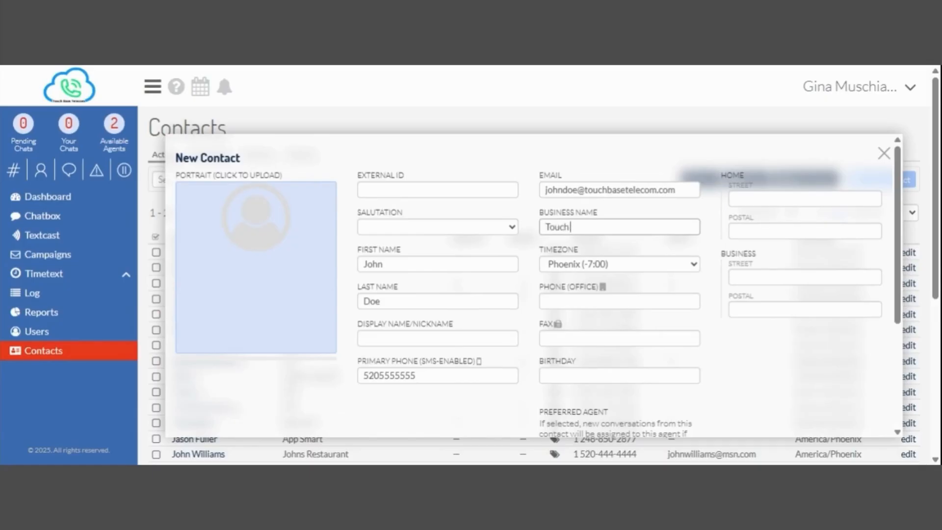
type(" Base Telecom")
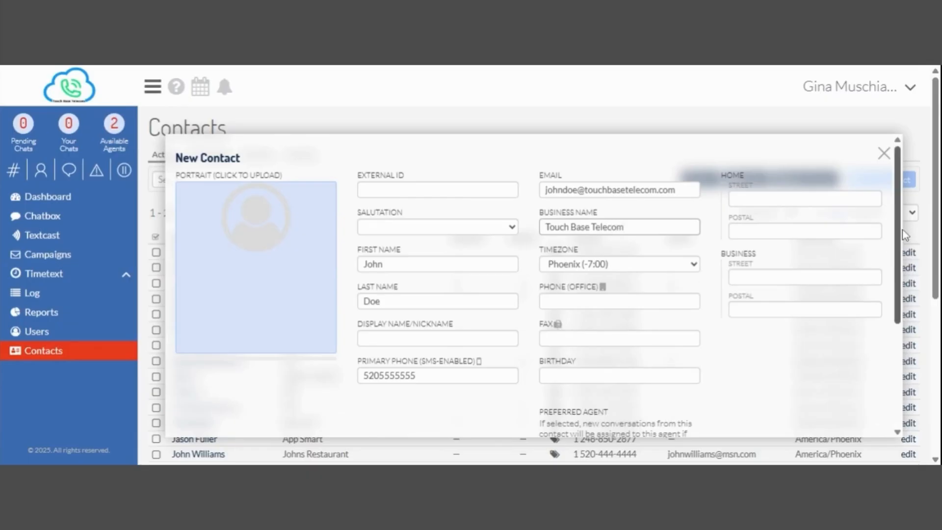
left_click_drag(905, 235, 903, 371)
left_click(868, 402)
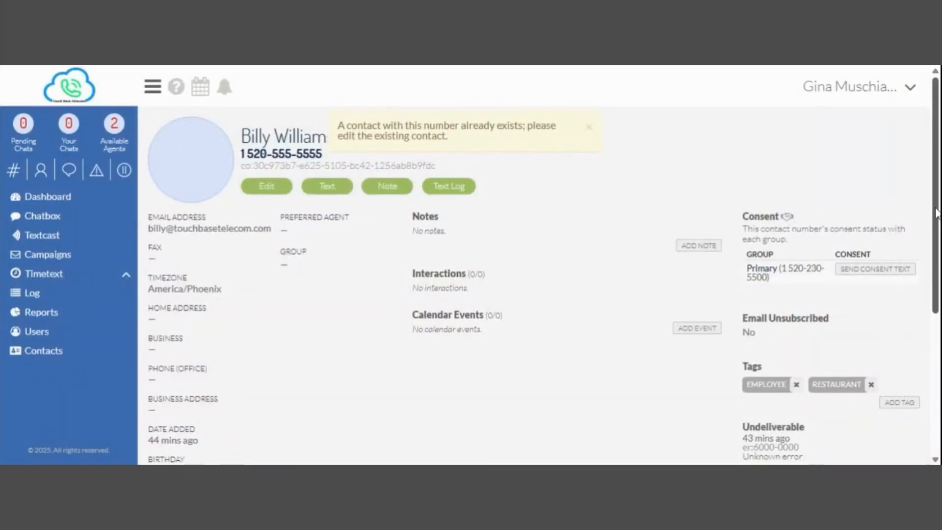
Leave the existing contact's profile and go back to the 25-contact Contacts list.
left_click_drag(936, 214, 922, 108)
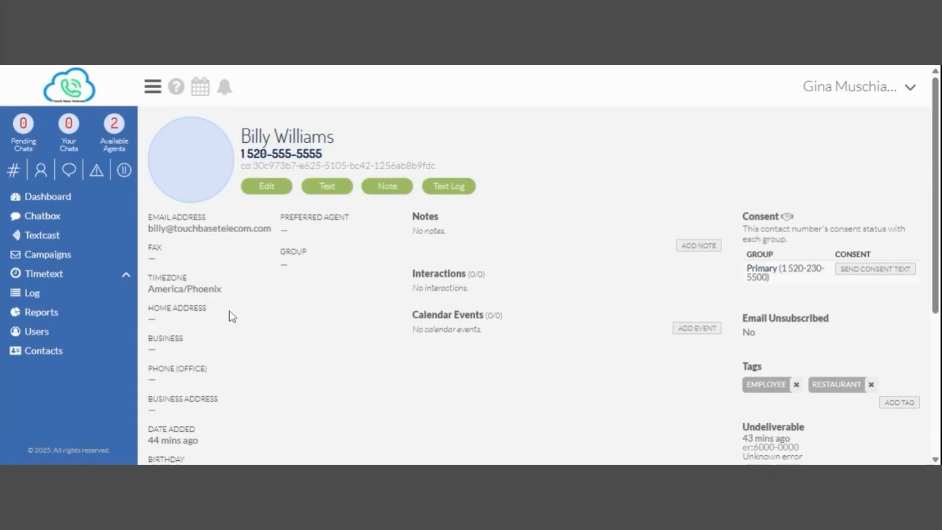
left_click(55, 353)
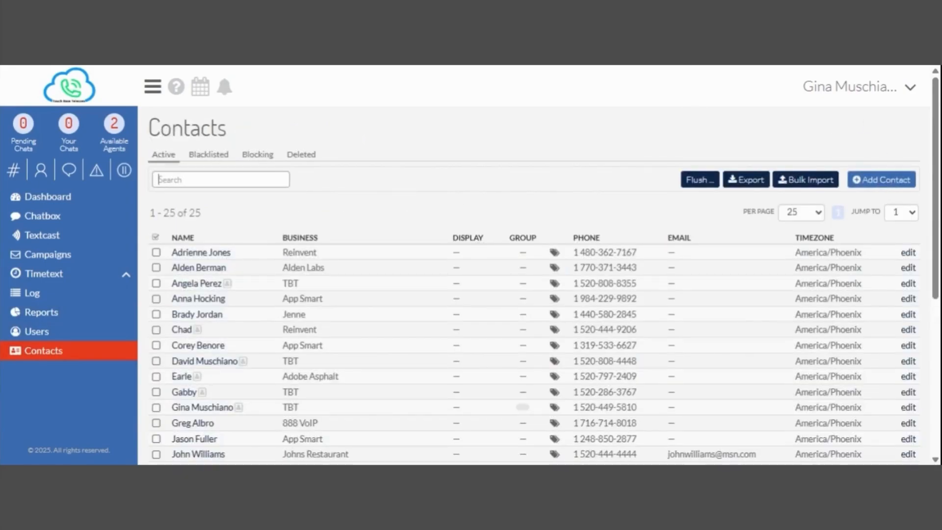
Save a new Touch Base Telecom contact with first and last name, a different mobile number and e-mail.
left_click(881, 178)
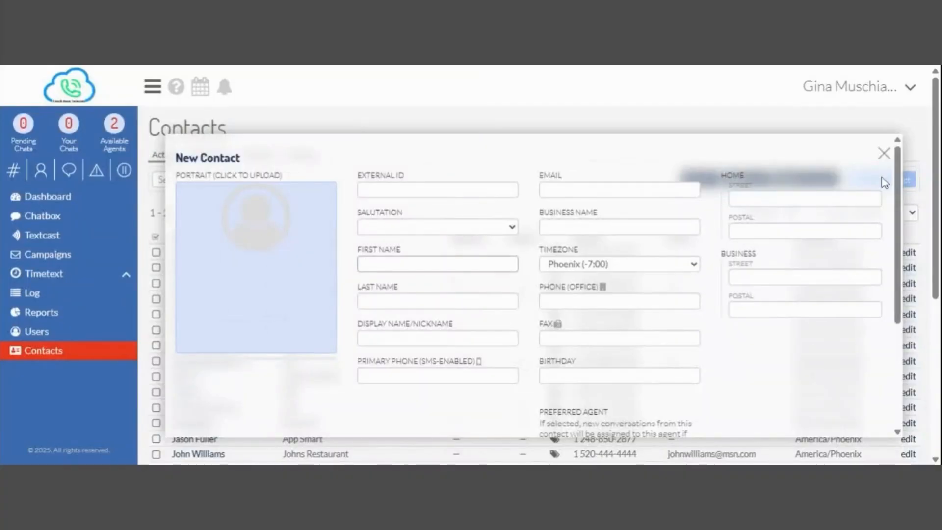
type("John")
key("Tab")
type("Doe")
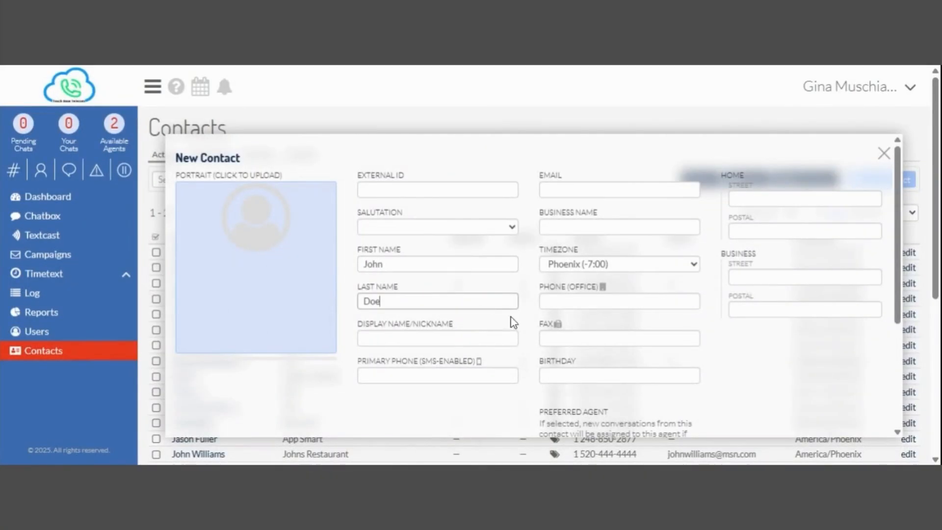
key("Tab")
key("Tab")
type("520")
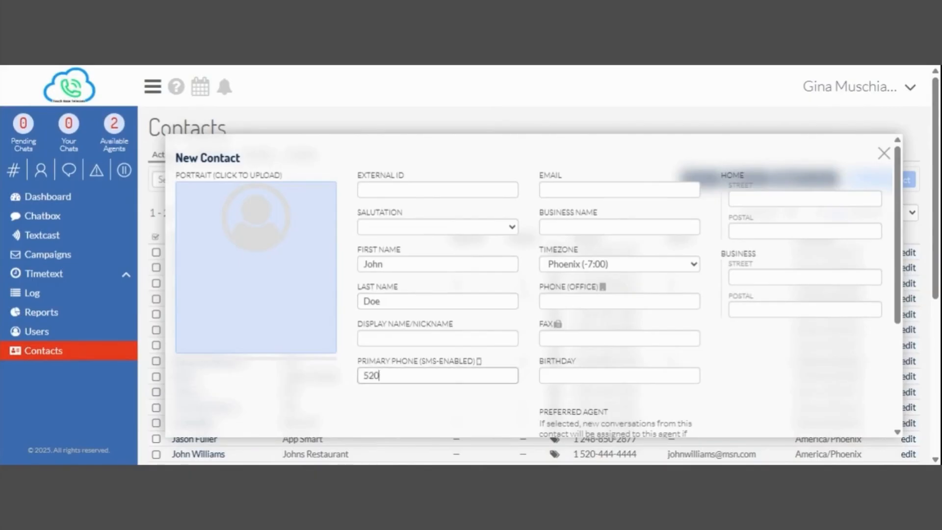
type("8888888")
key("Tab")
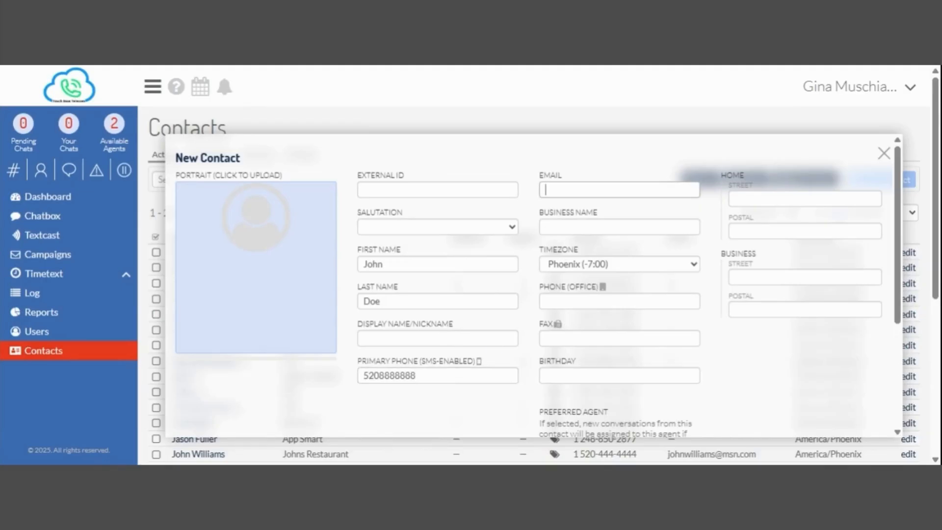
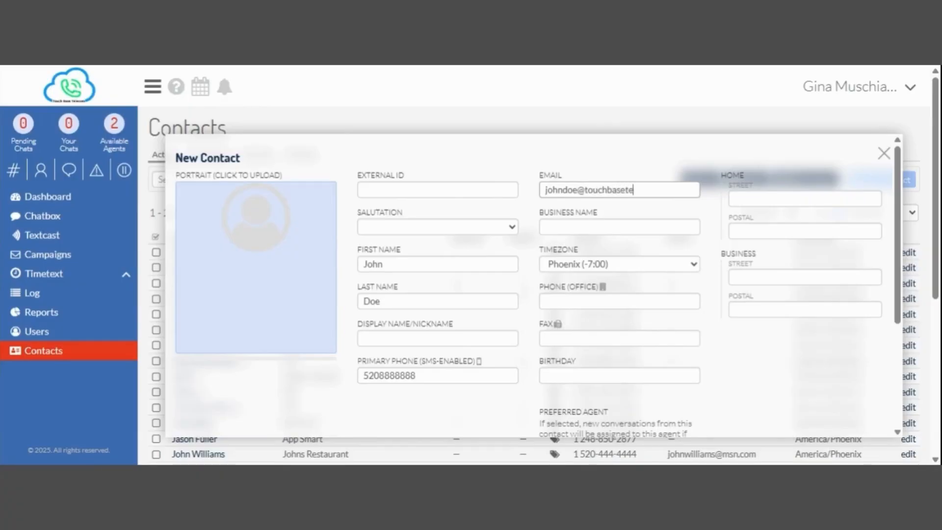
key("Tab")
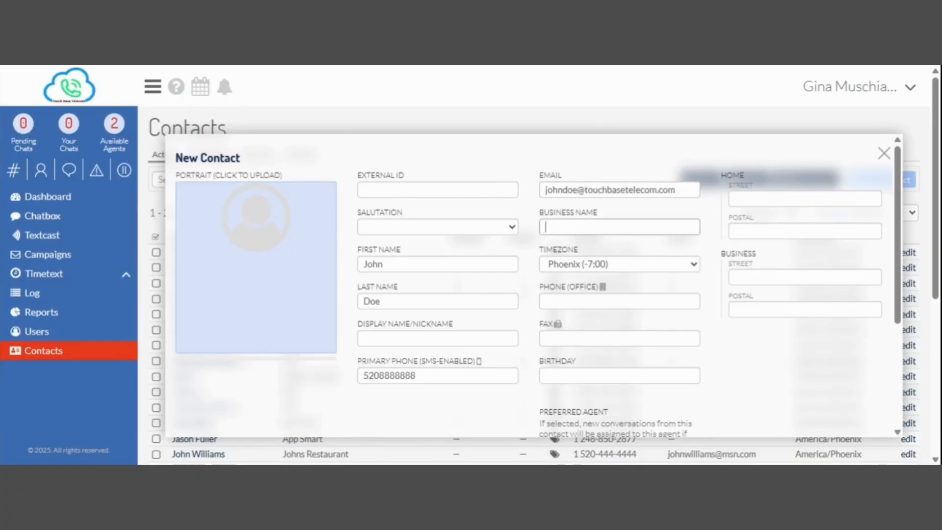
type("Touch Base Telecom")
key("Tab")
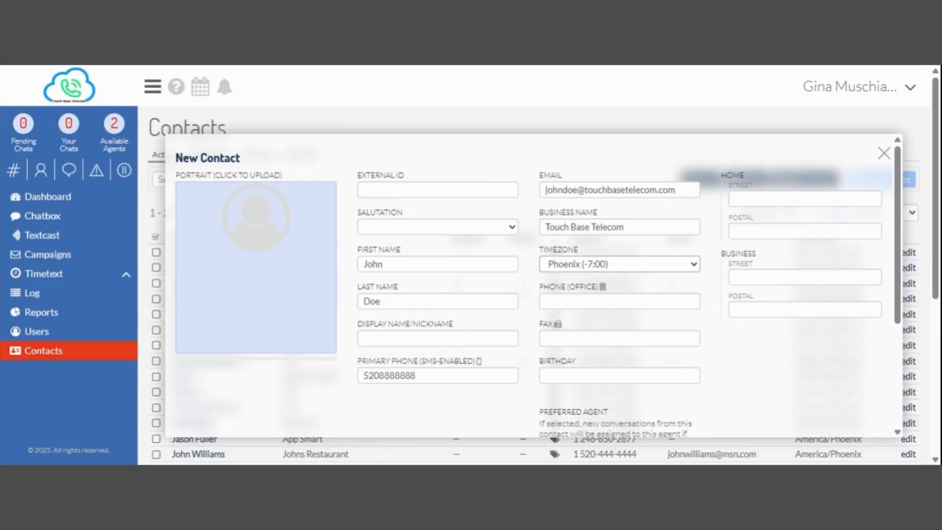
scroll(908, 212, "down", 4)
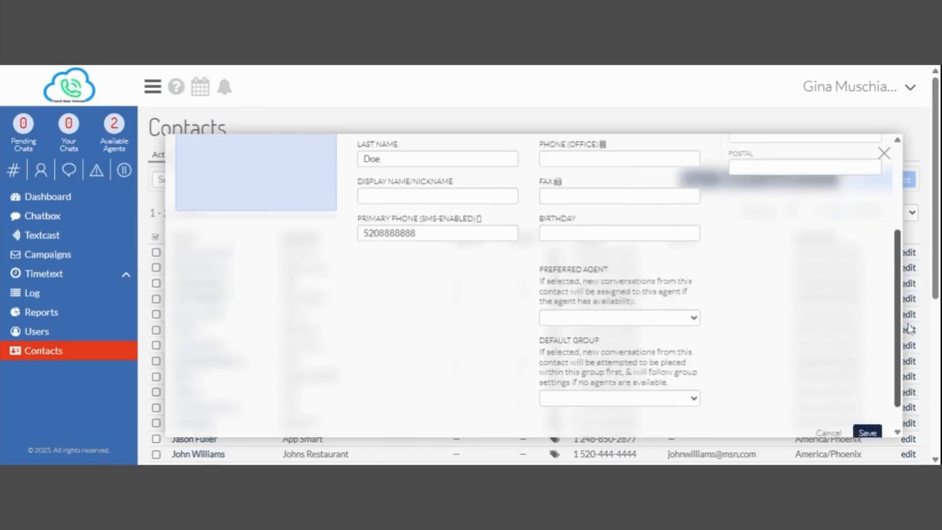
left_click(866, 402)
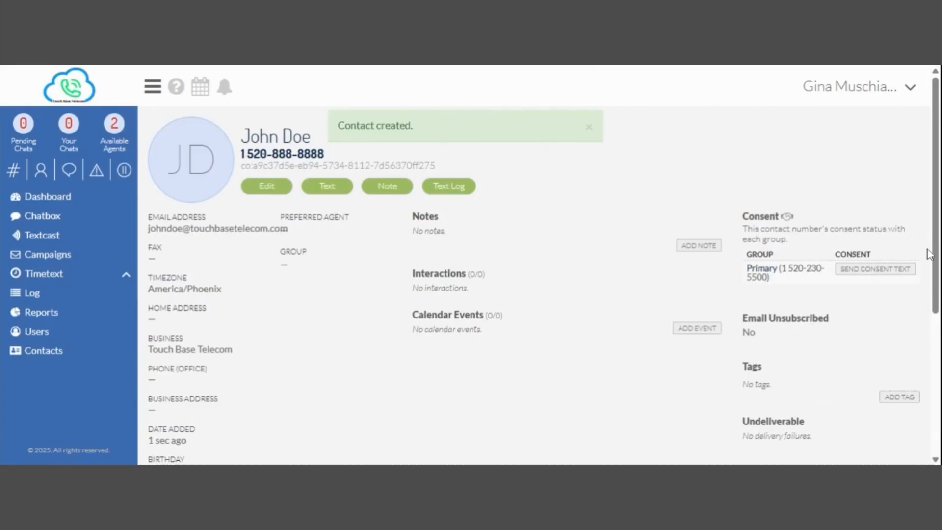
Tag the contact with the existing EMPLOYEE tag and a newly created TOUCH BASE TELECOM tag.
scroll(935, 233, "down", 2)
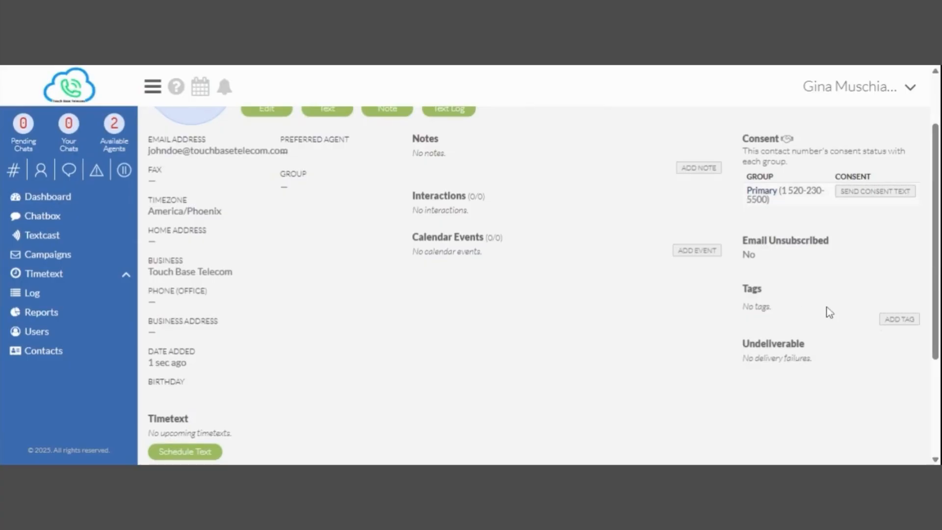
left_click(898, 321)
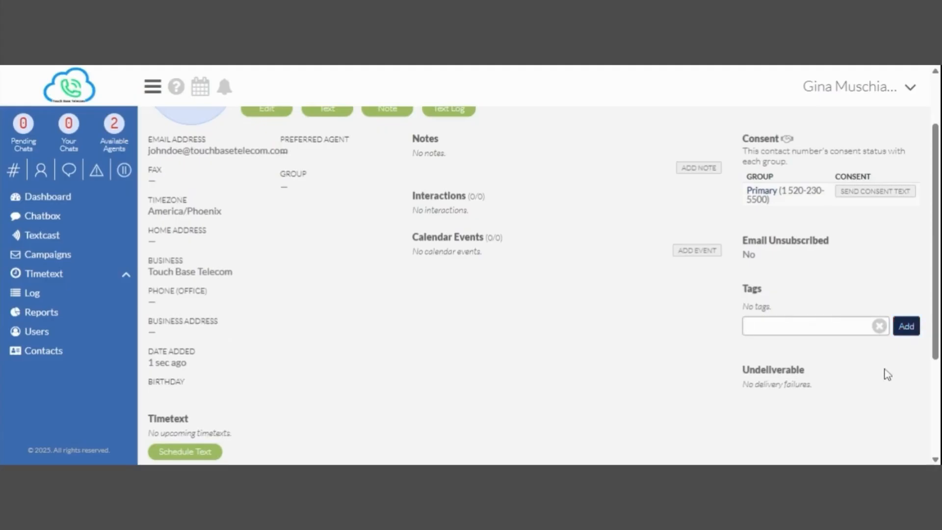
type("emp")
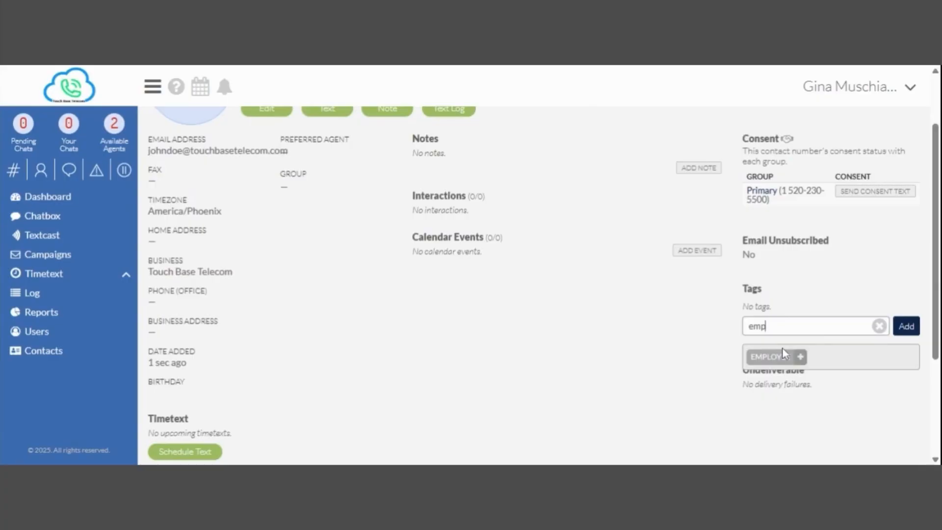
left_click(782, 355)
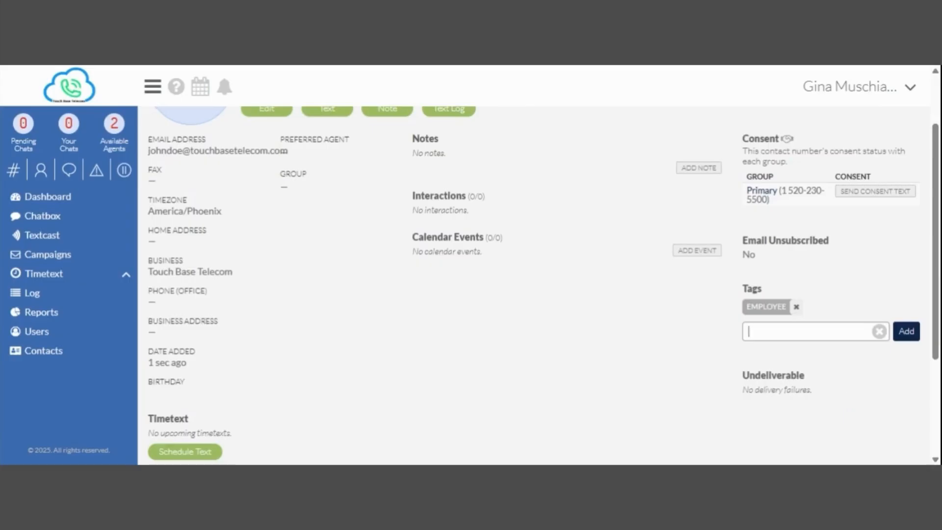
type("touch ba")
type("se telecom")
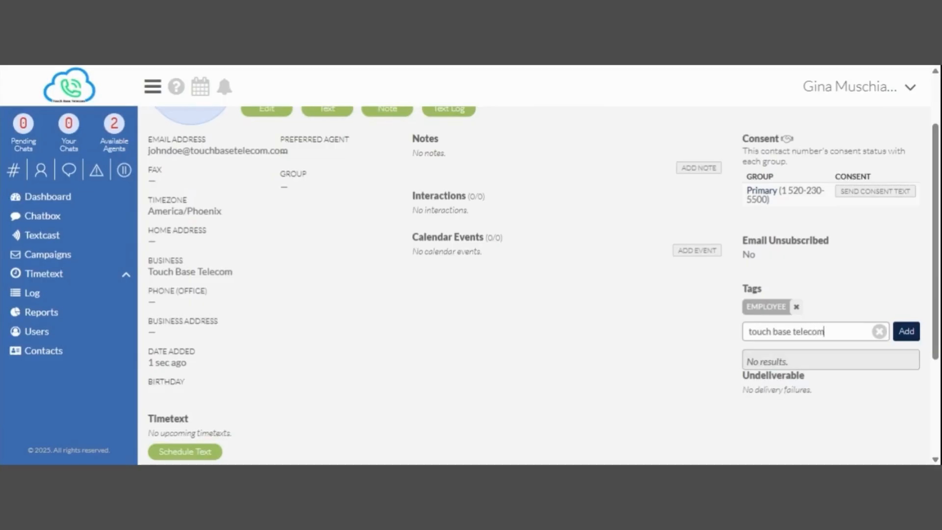
left_click(902, 334)
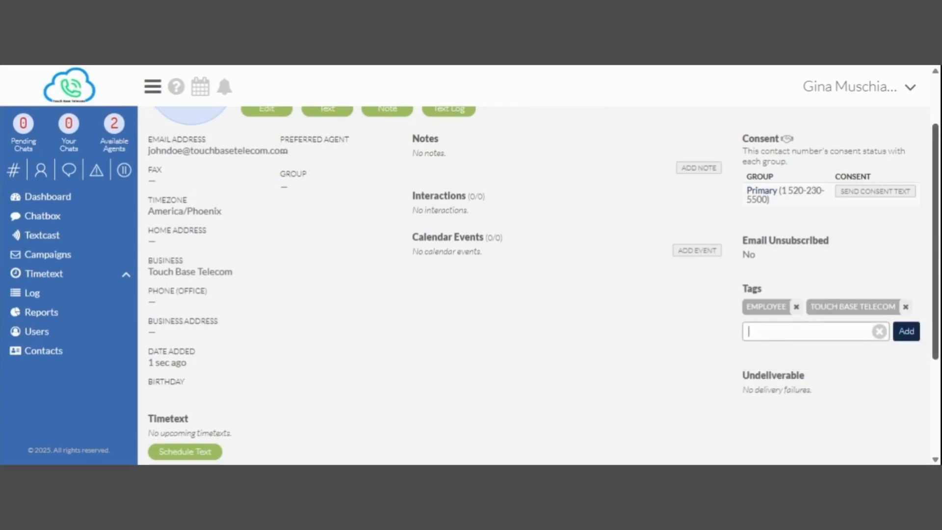
left_click_drag(939, 241, 938, 286)
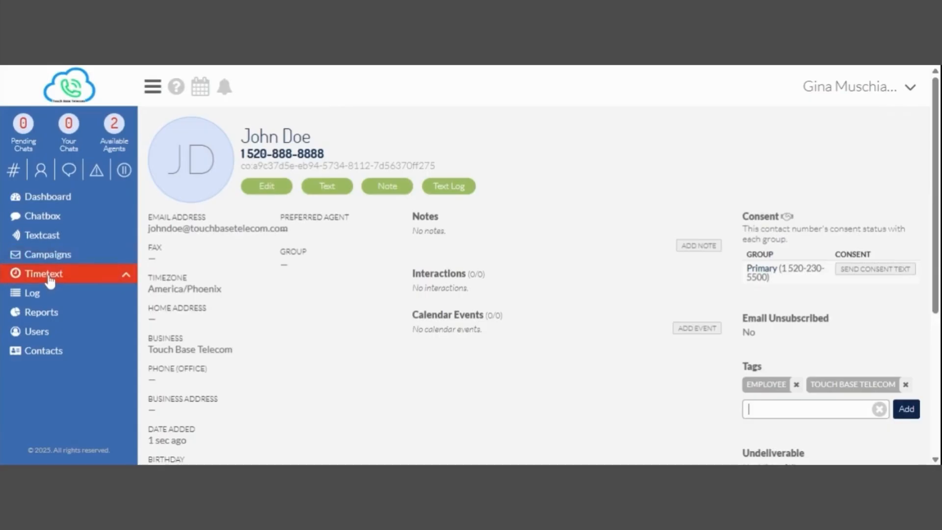
On the Timetext page, search for and select the new contact as recipient.
left_click(50, 280)
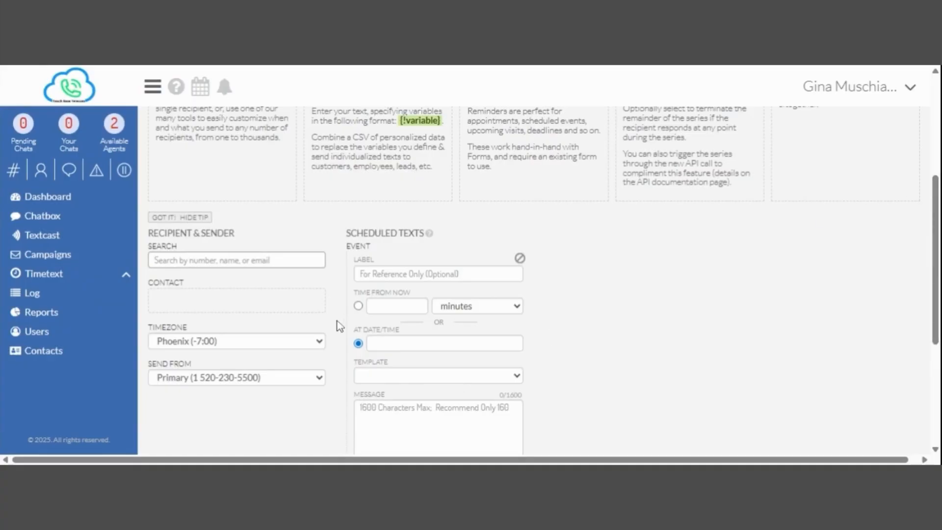
type("john")
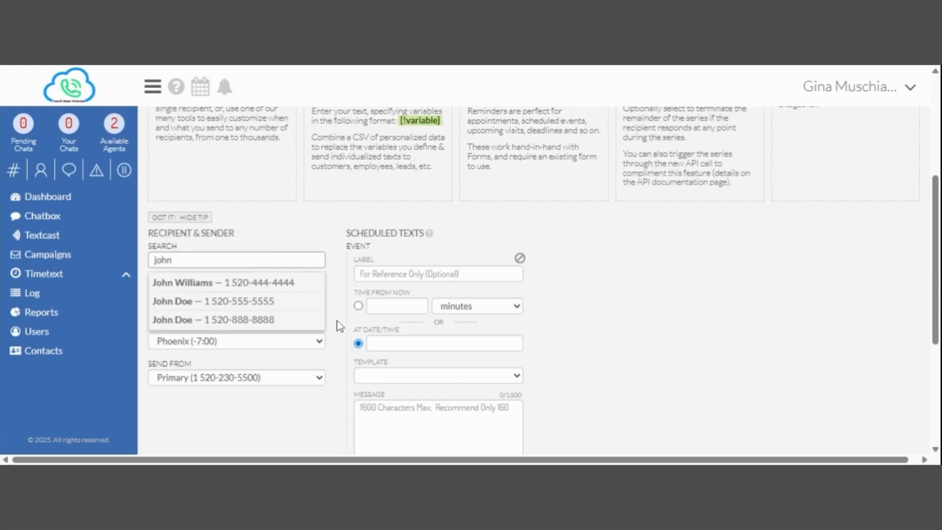
left_click(252, 319)
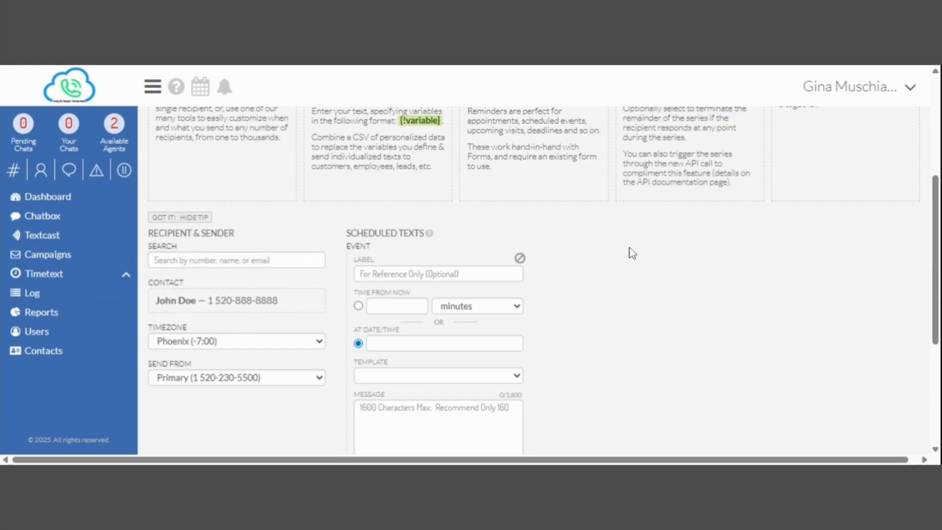
Set the timetext to send at a specific date and time: 2026-01-01, 4:33 pm.
left_click(418, 303)
left_click(419, 303)
left_click(419, 303)
left_click(419, 304)
left_click(419, 304)
left_click(358, 343)
left_click(392, 344)
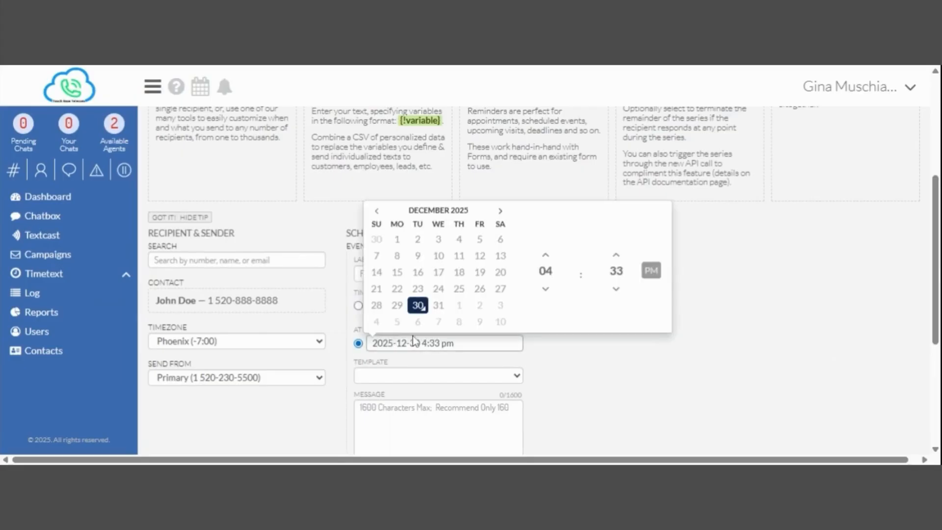
left_click(458, 305)
left_click(876, 335)
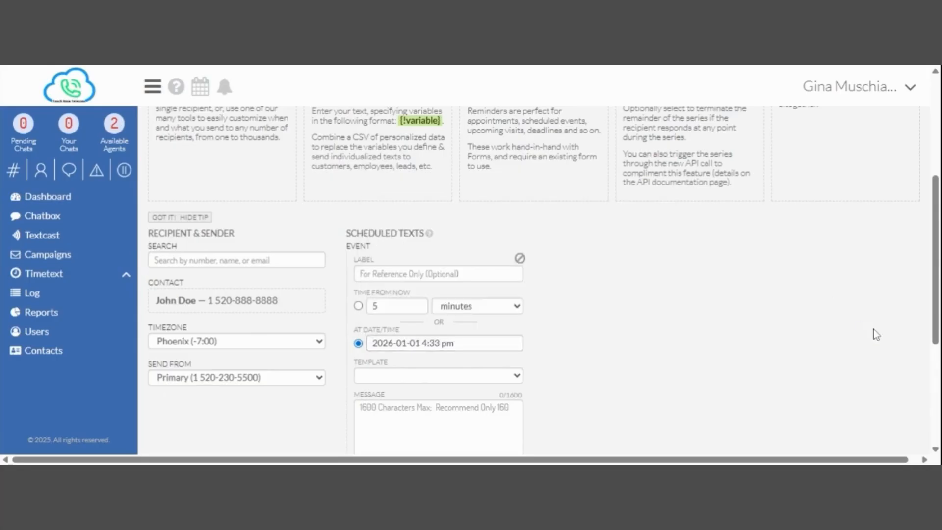
left_click_drag(934, 274, 935, 326)
Paste the Casual Dress Day reminder into the message box.
left_click(437, 312)
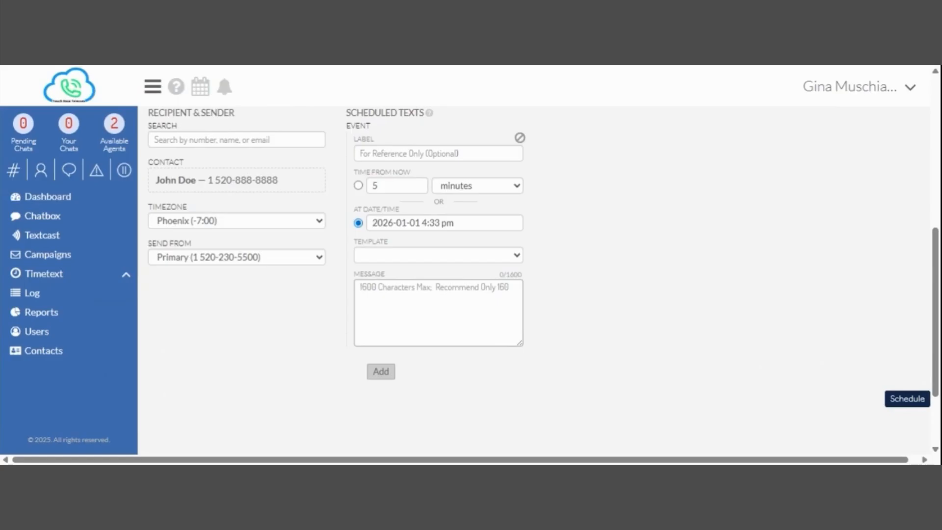
left_click(470, 254)
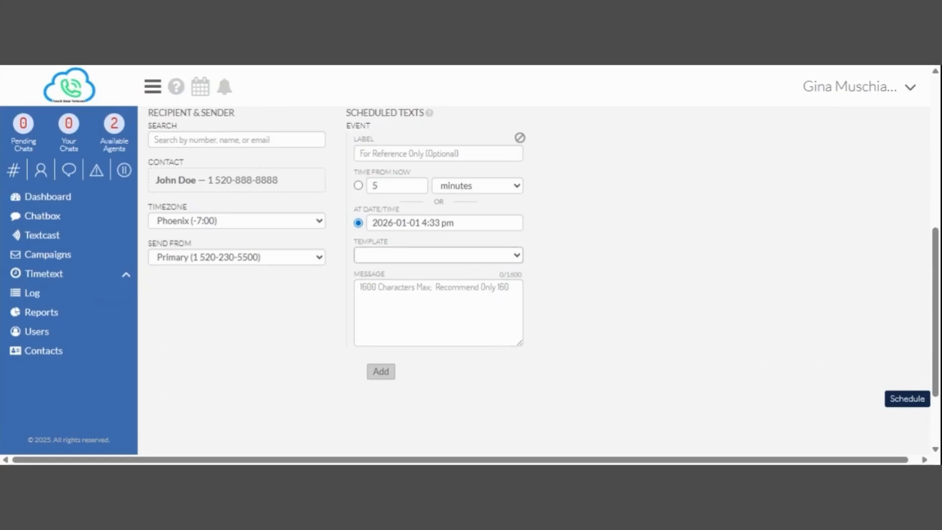
left_click(461, 283)
type("Hello {!first_name}, remember that this Friday is Casual Dress Day! See ya then!")
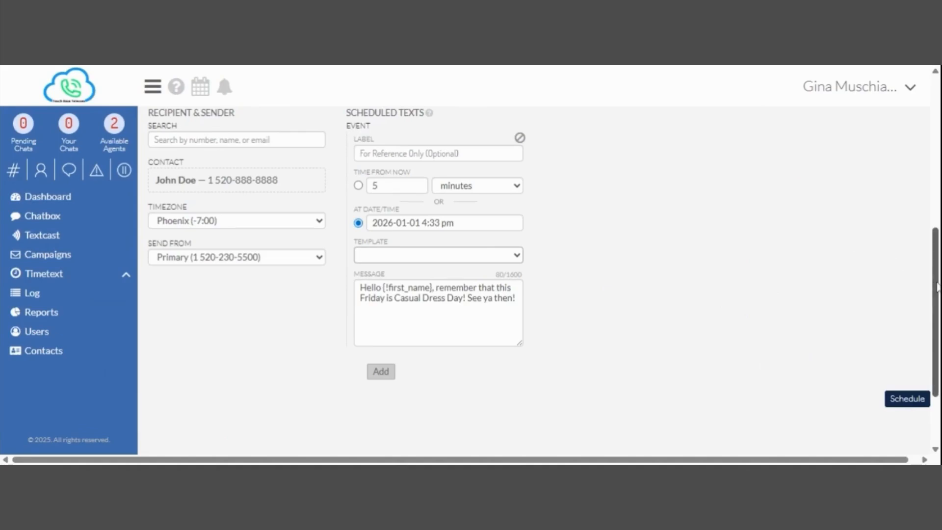
left_click_drag(937, 286, 937, 270)
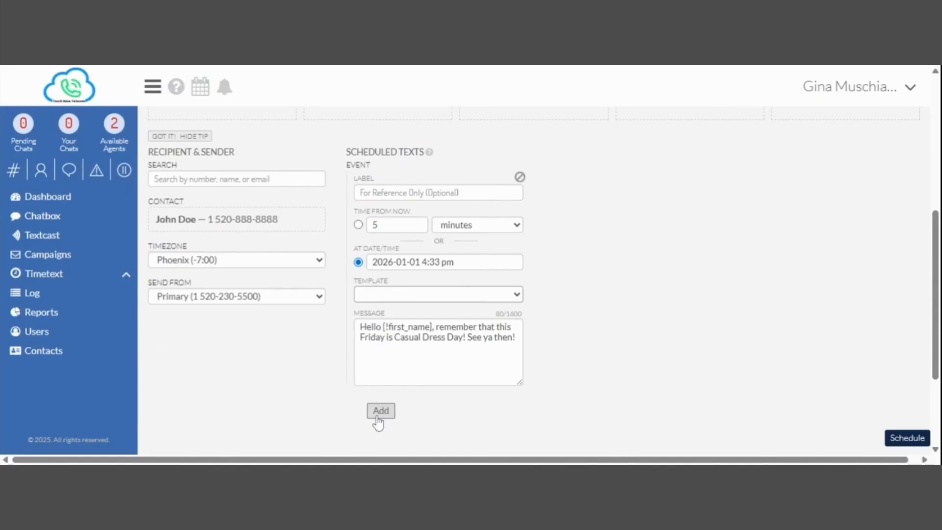
left_click(381, 410)
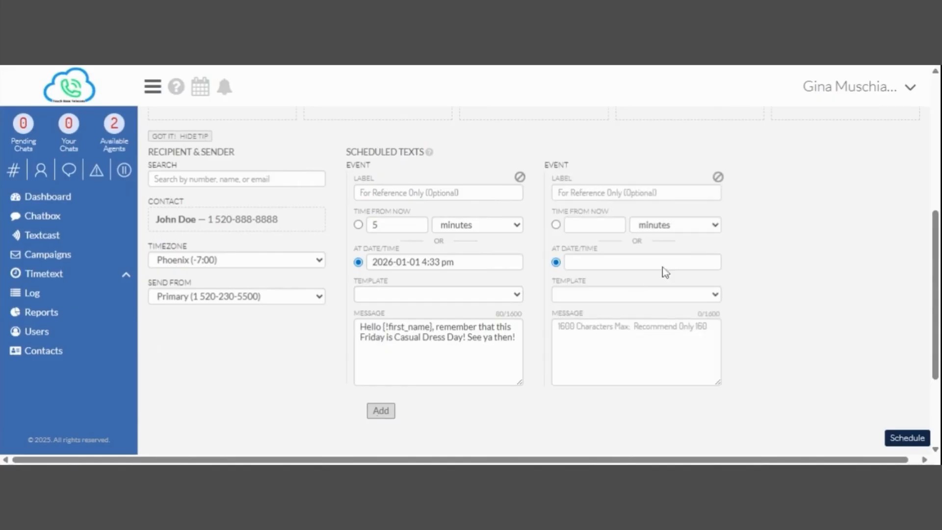
left_click(580, 262)
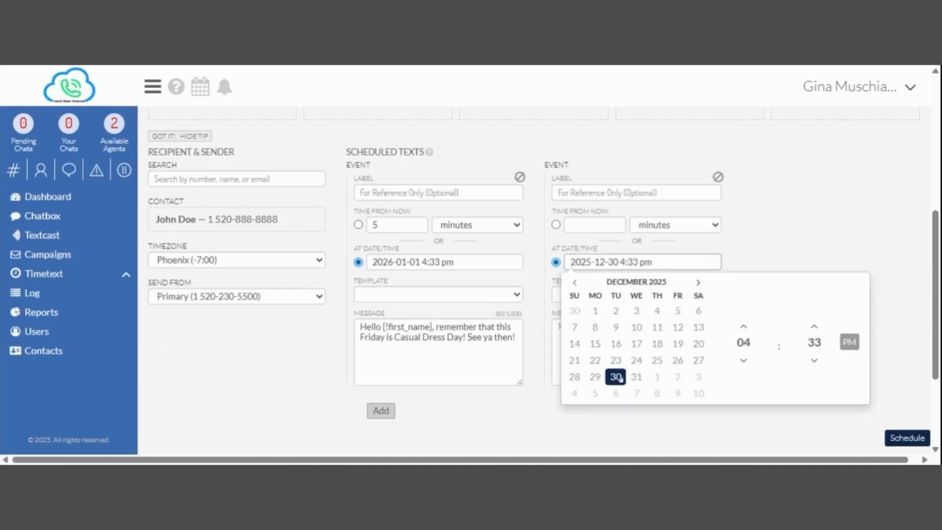
left_click(699, 283)
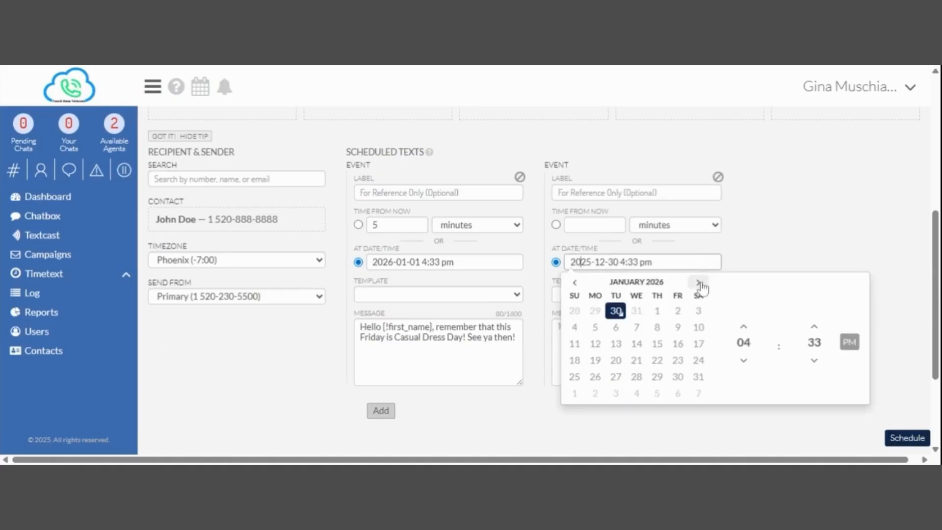
left_click(678, 312)
left_click(773, 199)
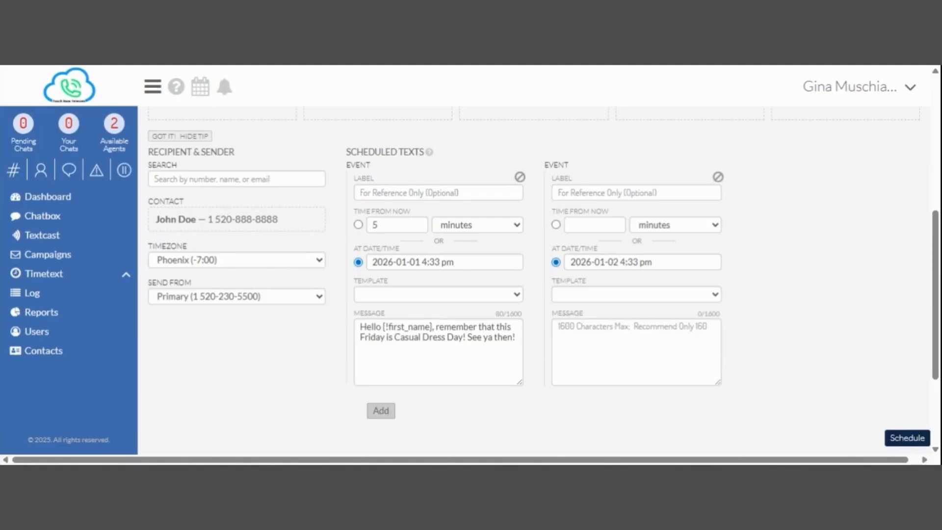
left_click(609, 308)
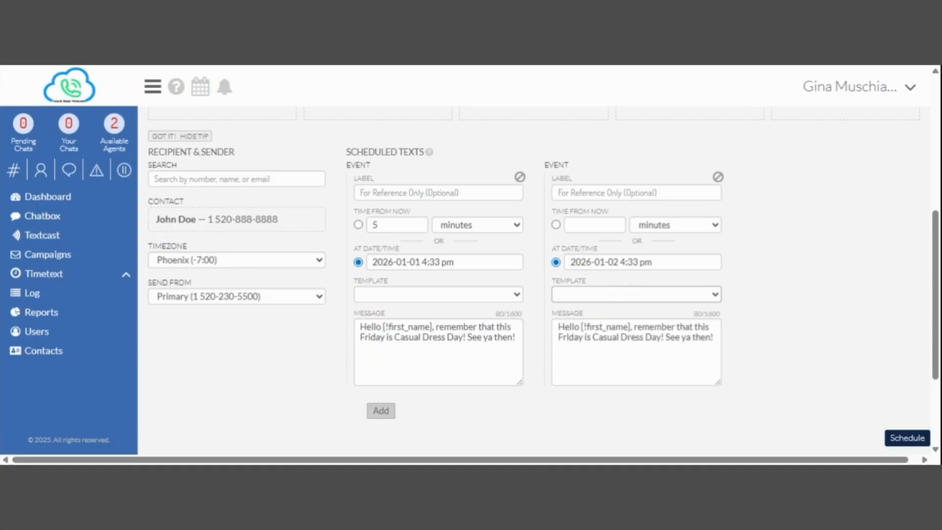
left_click_drag(583, 338, 680, 328)
type("oday")
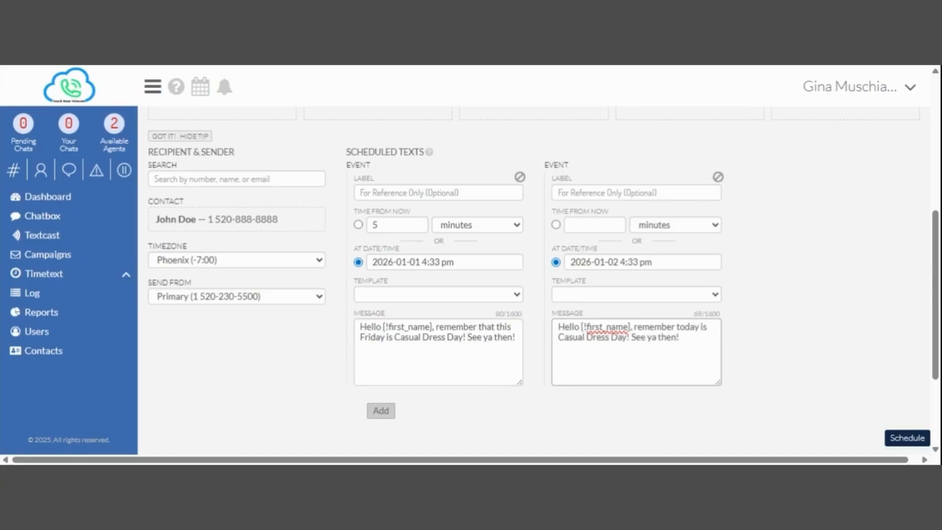
left_click_drag(679, 338, 658, 337)
type("soon!")
left_click(387, 414)
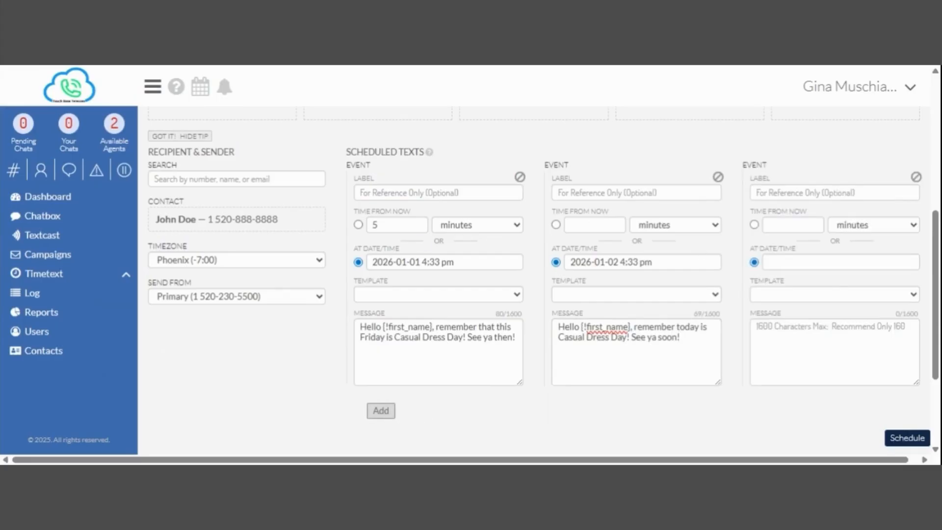
left_click(915, 177)
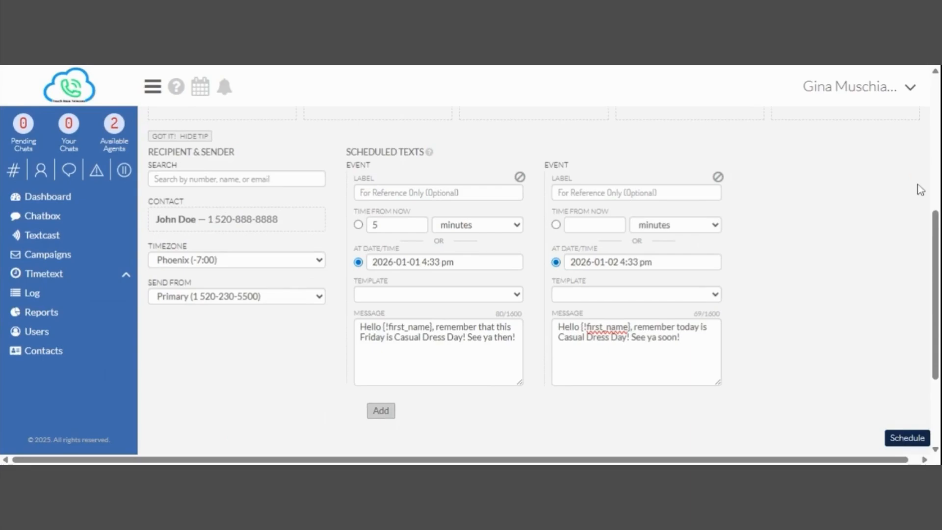
left_click(718, 178)
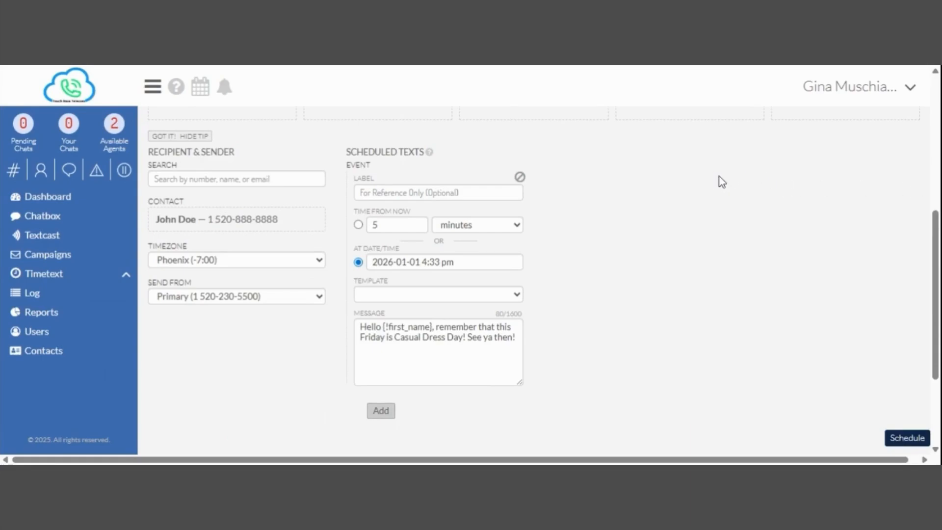
Schedule the Casual Dress Day timetext and confirm it saved successfully.
left_click(903, 441)
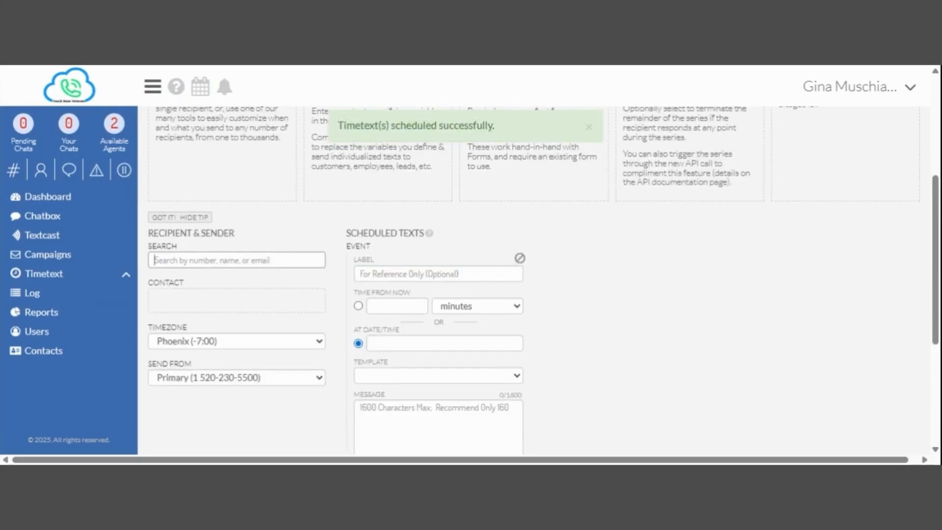
scroll(533, 280, "up", 4)
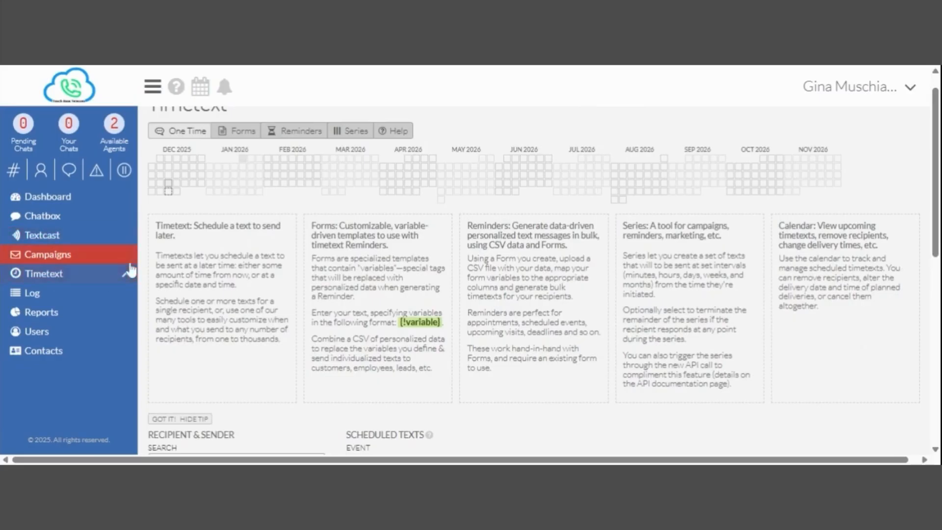
Show the Campaigns page listing SMS campaigns such as Demo Campaign.
left_click(61, 260)
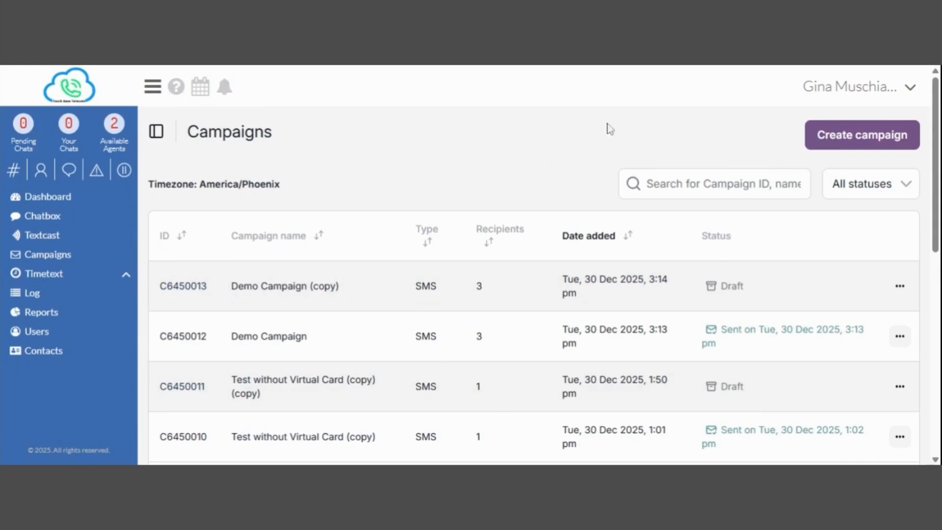
Create a new campaign named Casual Friday.
left_click(879, 140)
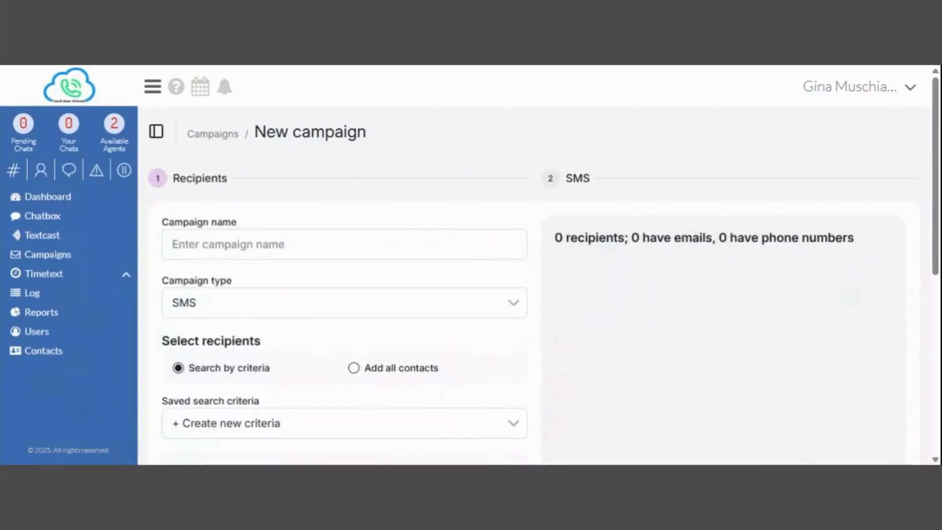
left_click_drag(934, 150, 934, 166)
left_click(250, 211)
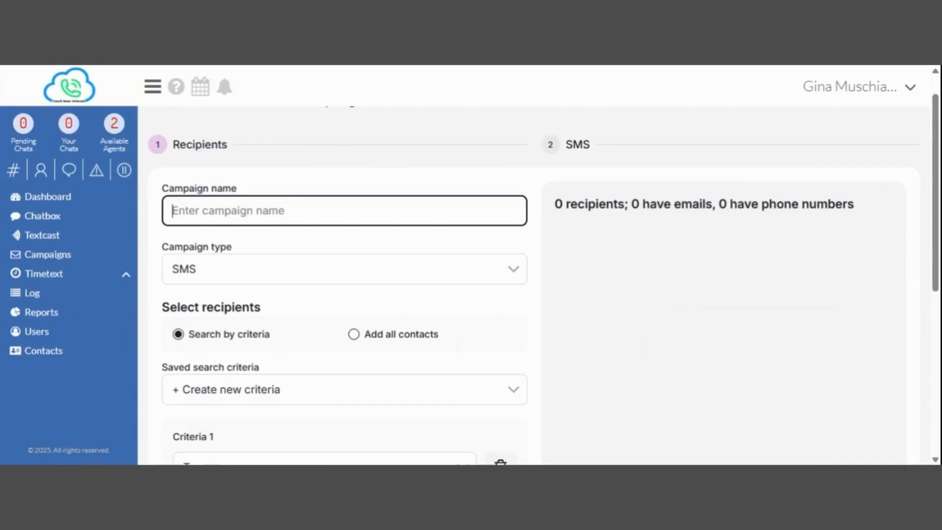
type("Casual Friday")
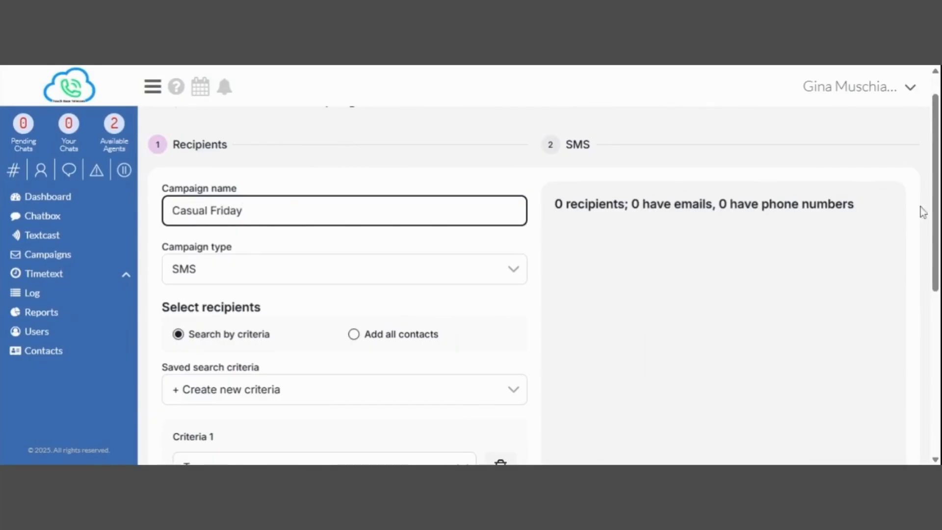
scroll(935, 212, "down", 2)
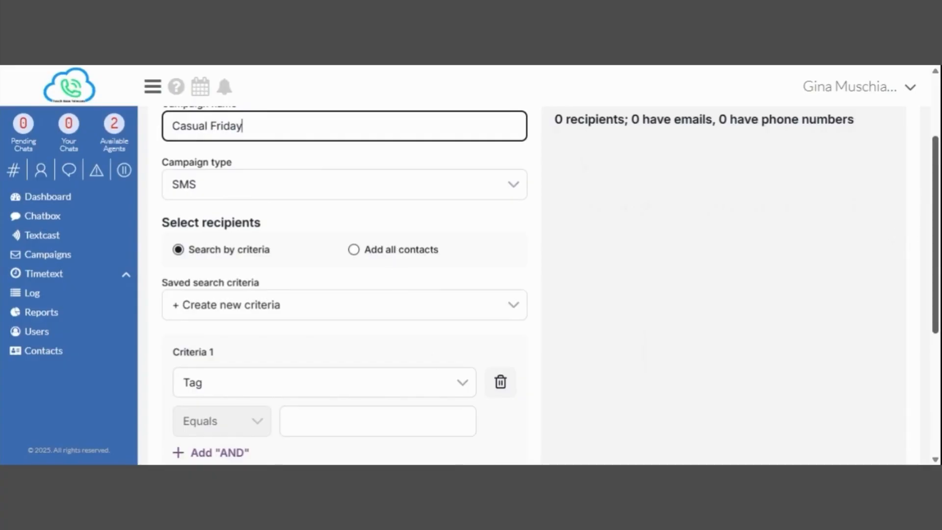
scroll(935, 236, "down", 3)
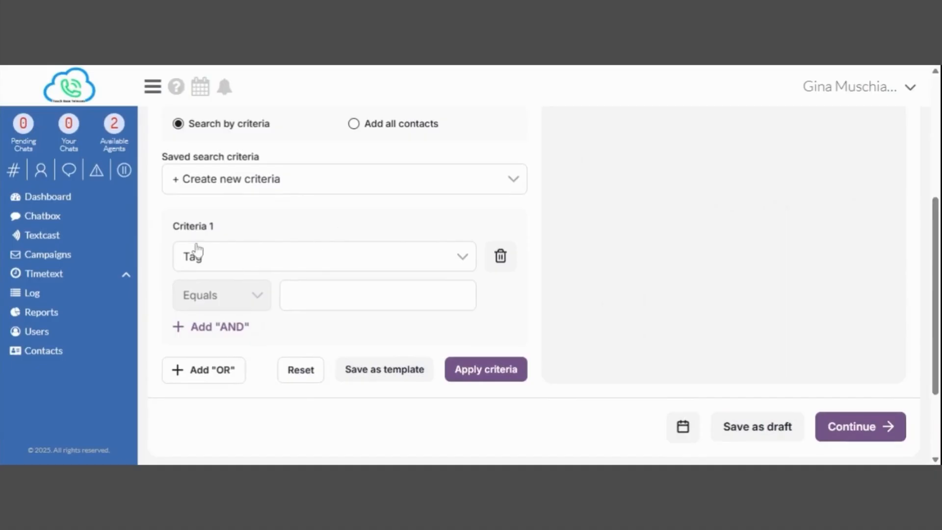
Target contacts with Tag Equals Employee, reviewing the 4 matching recipients, and leave scheduling unset.
left_click(304, 295)
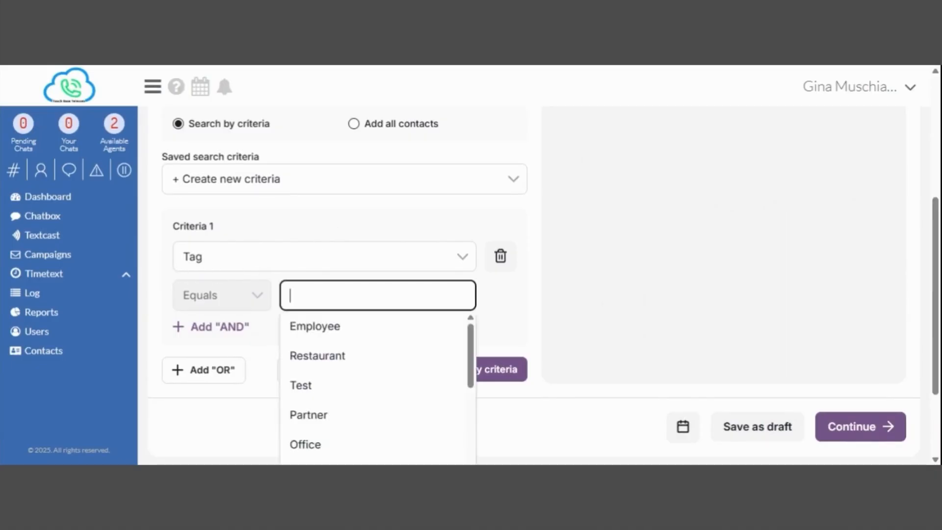
left_click(309, 328)
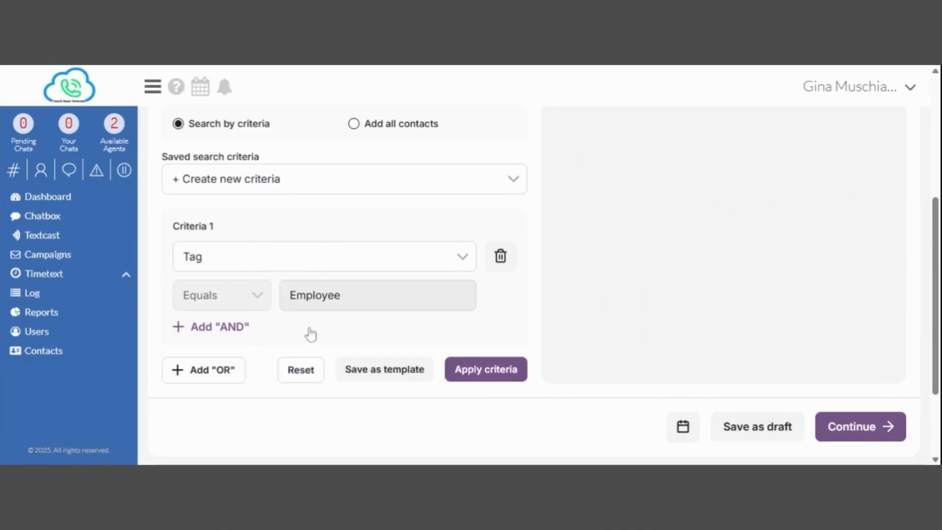
left_click(478, 371)
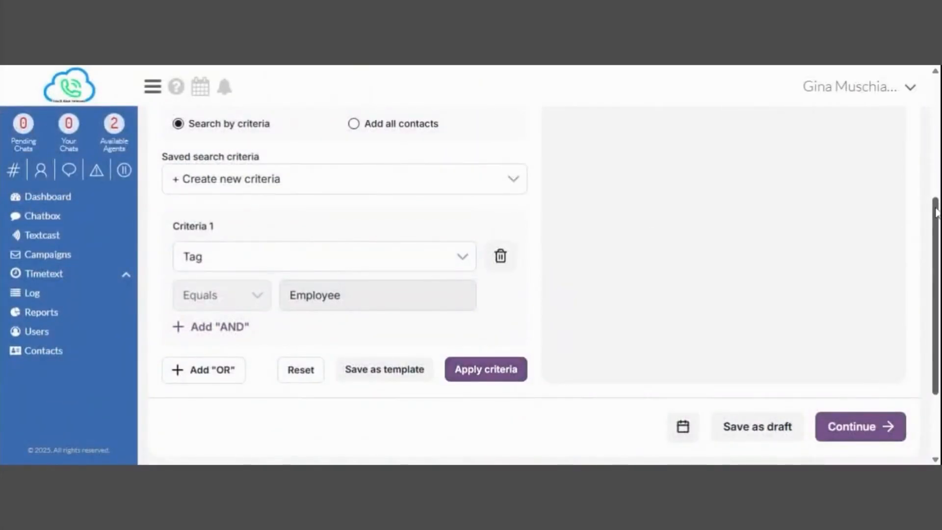
left_click_drag(934, 210, 934, 112)
left_click(638, 202)
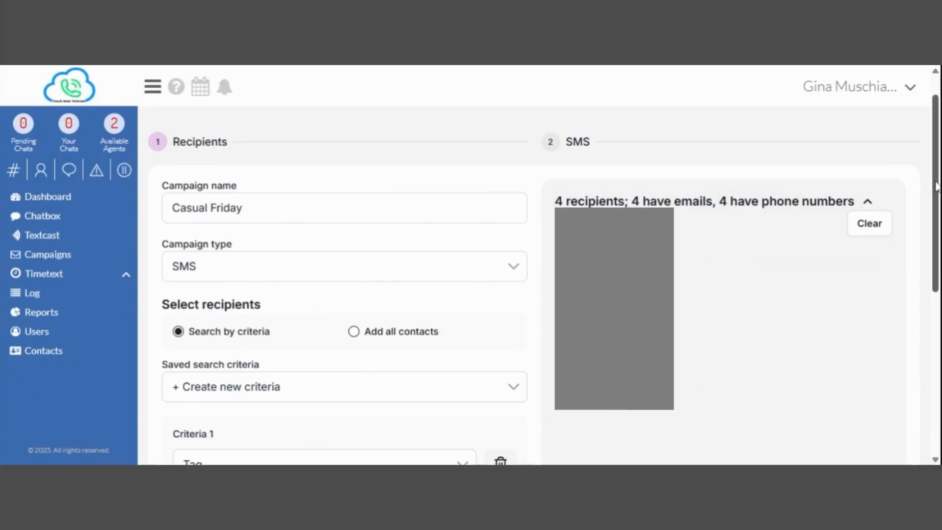
scroll(936, 187, "down", 6)
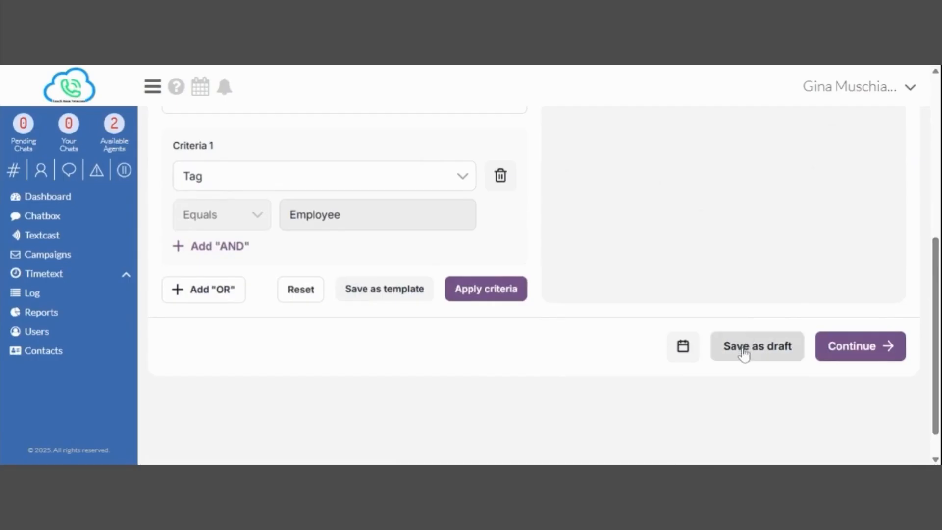
left_click(681, 348)
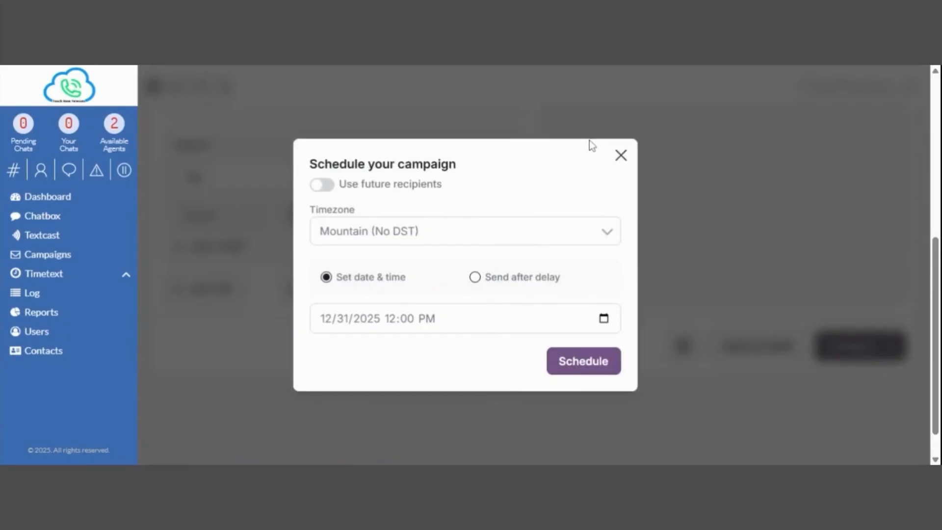
left_click(622, 156)
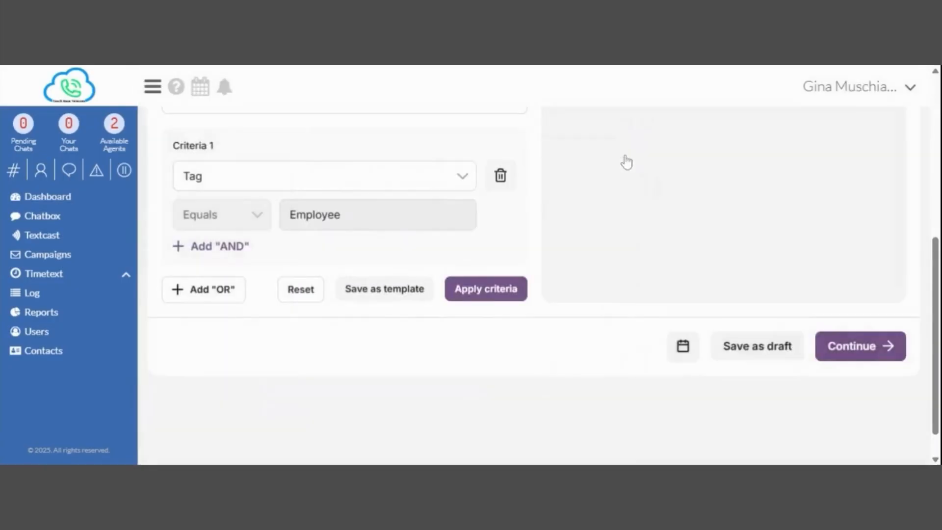
Load the Friday Casual Wear Day template as the campaign's SMS message.
left_click(843, 351)
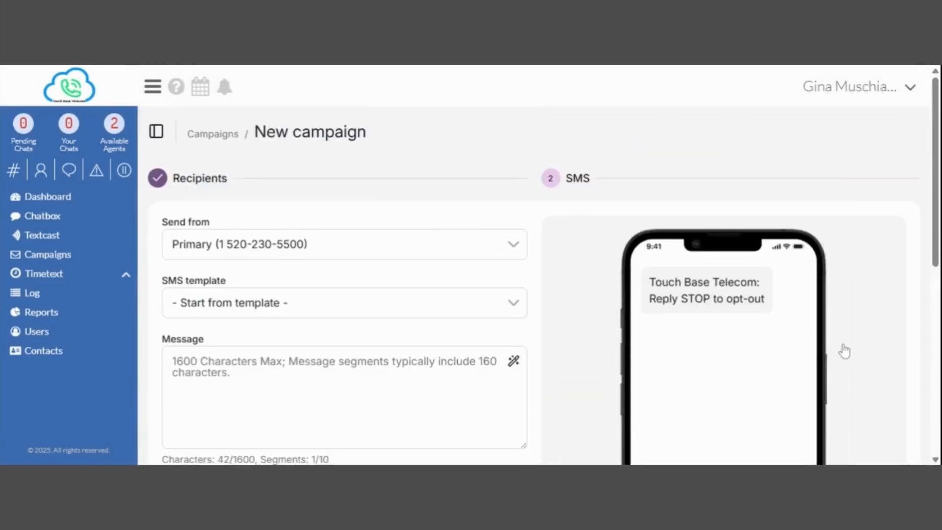
scroll(937, 120, "down", 1)
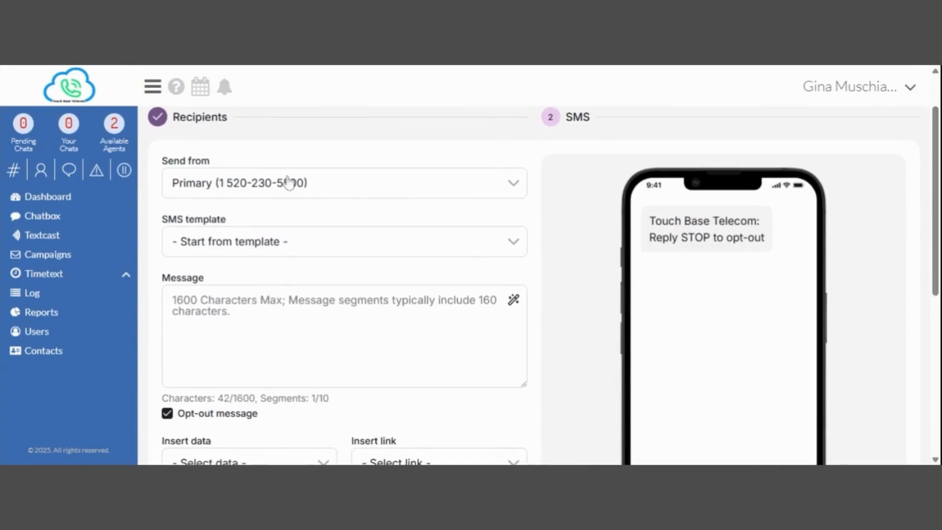
left_click(285, 254)
left_click_drag(522, 311, 534, 379)
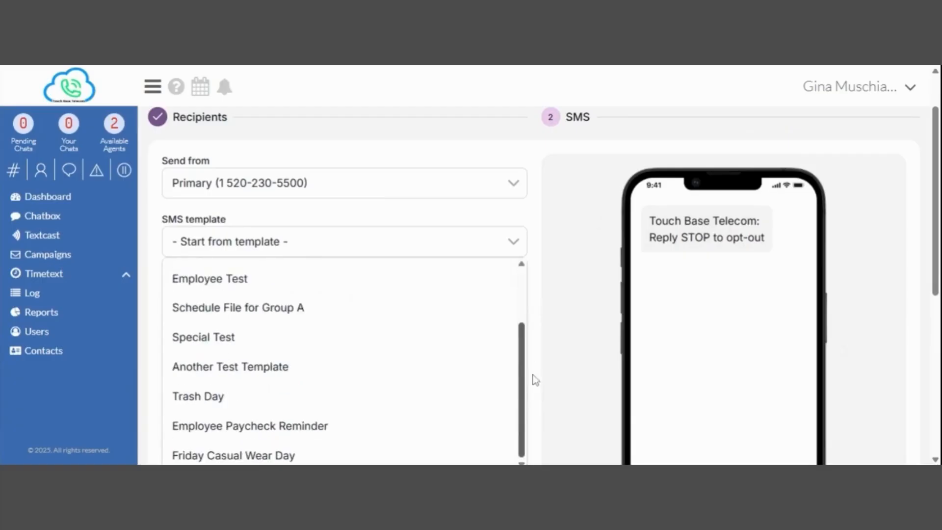
left_click(250, 454)
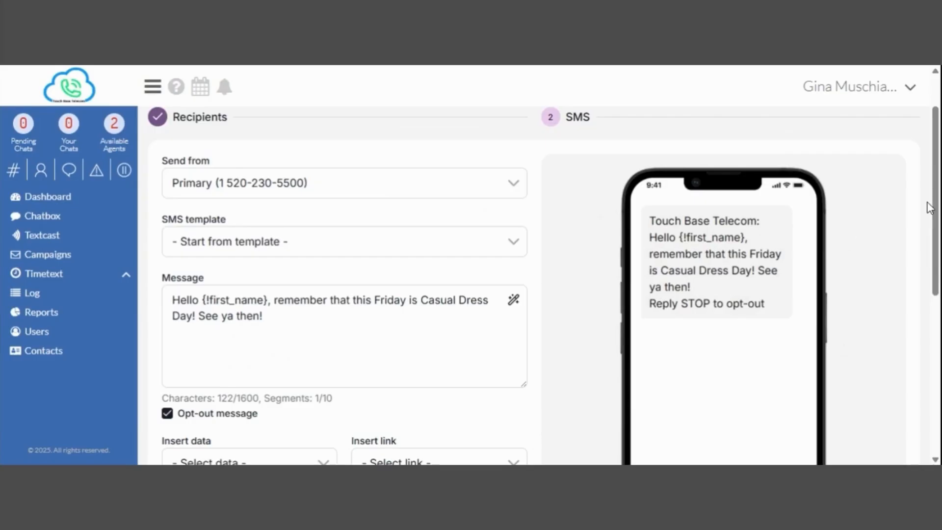
Toggle the Opt-out message checkbox off and on so the Reply STOP line remains.
scroll(540, 284, "down", 2)
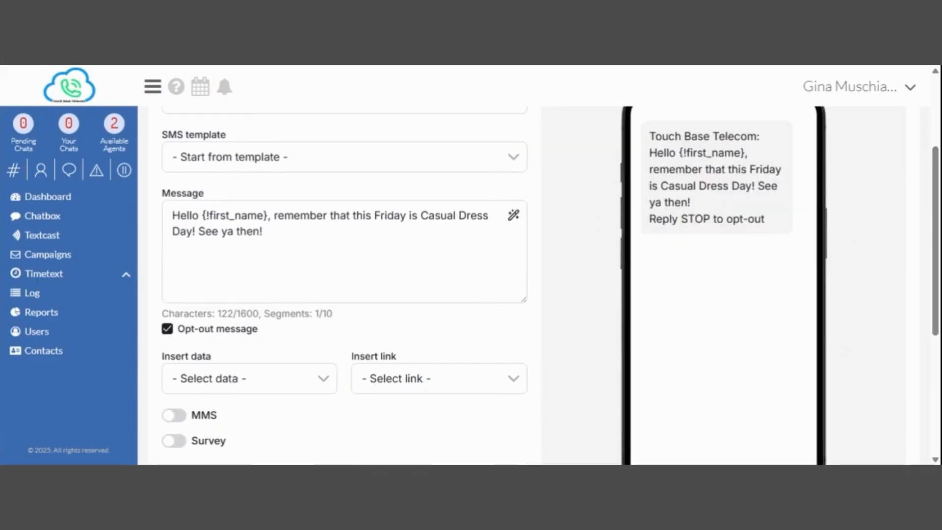
left_click(168, 330)
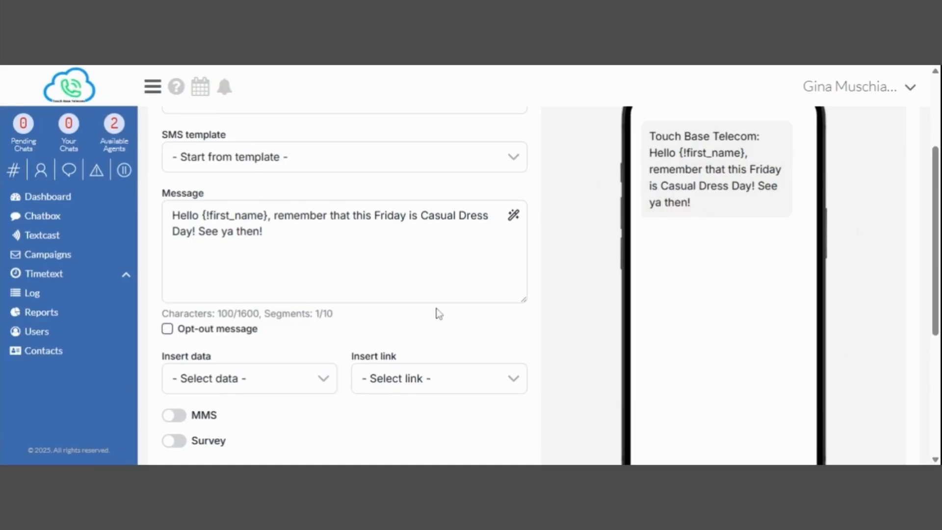
left_click(167, 329)
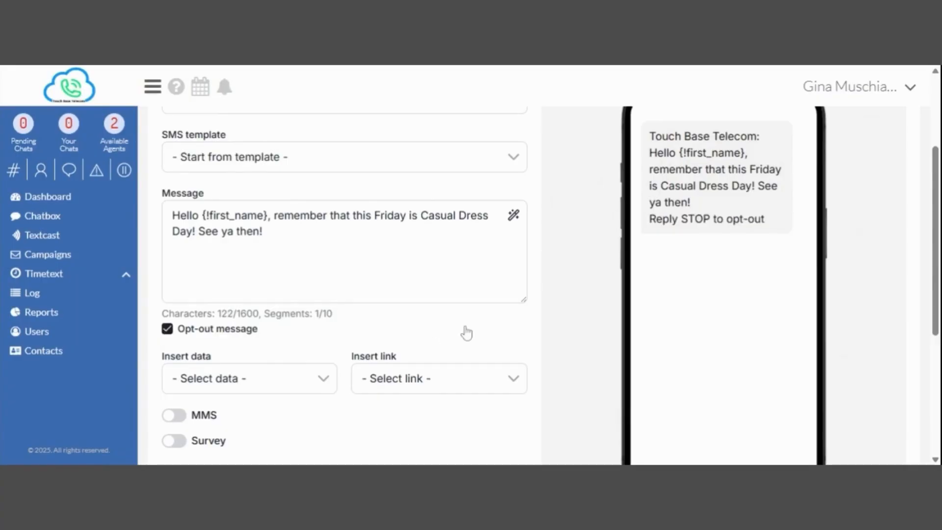
scroll(466, 333, "down", 3)
Make the Casual Friday campaign an MMS with the default virtual contact card attached.
left_click(172, 303)
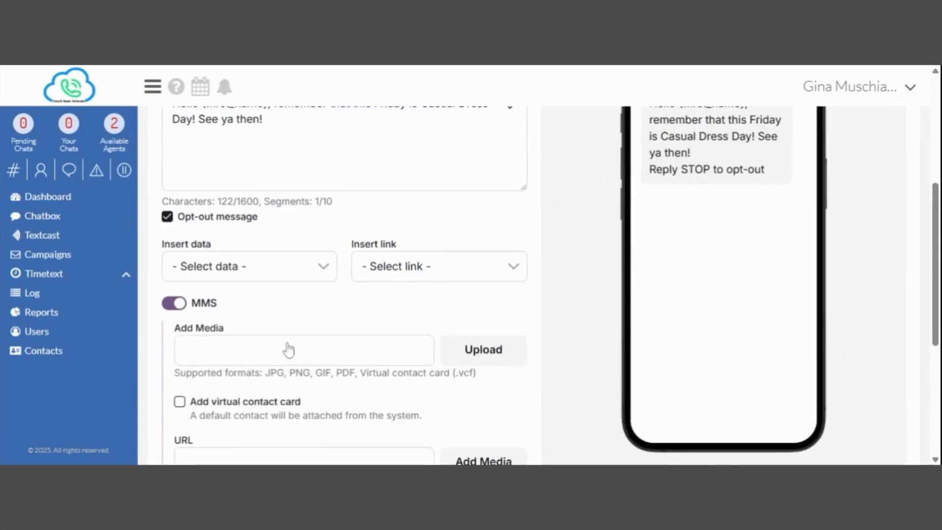
left_click(455, 359)
left_click(180, 402)
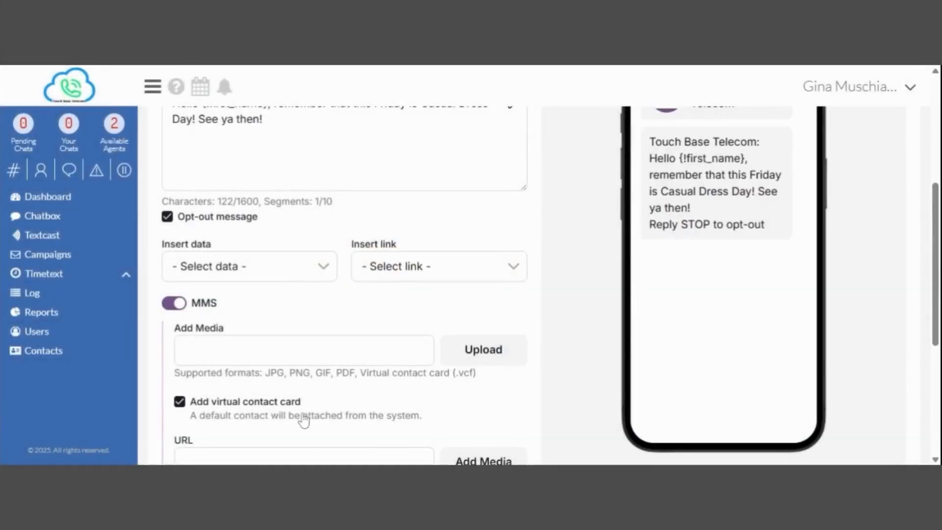
Send the Casual Friday campaign and bring up its actions in the Campaigns list.
left_click_drag(936, 275, 937, 233)
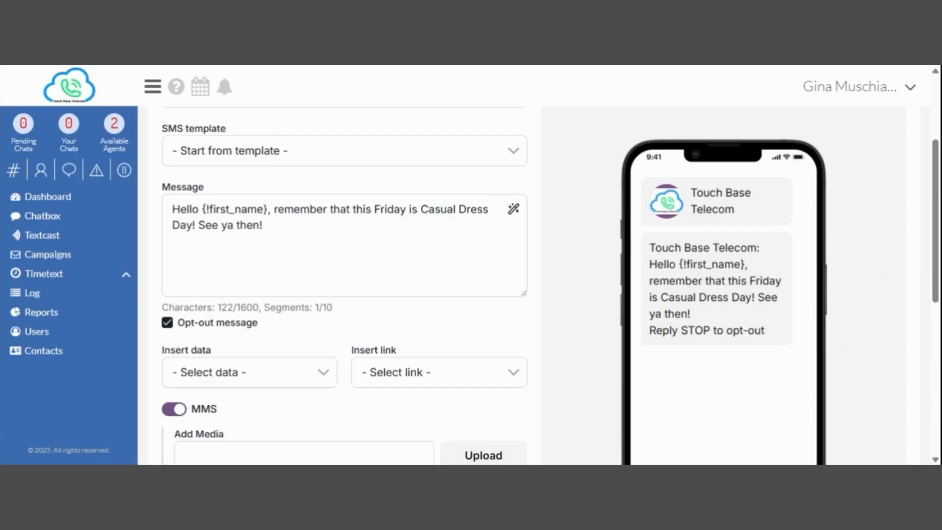
scroll(936, 218, "down", 2)
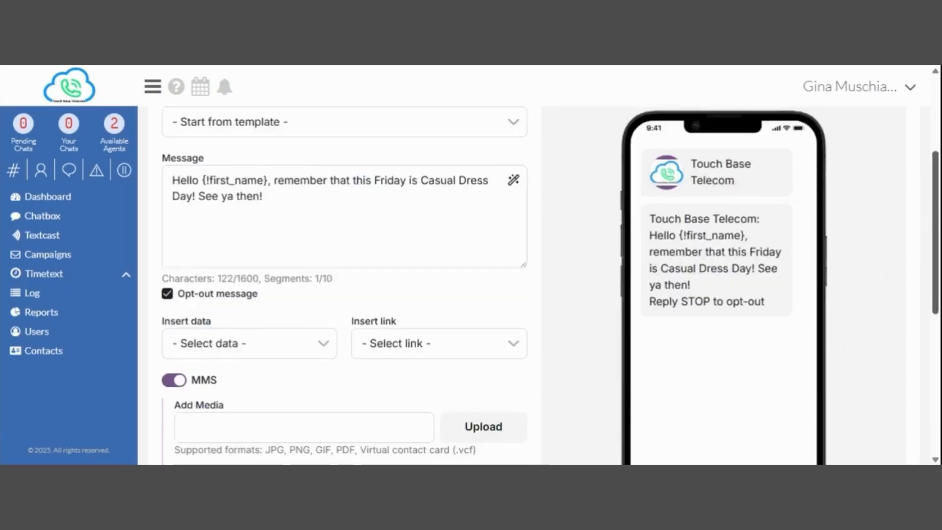
scroll(545, 285, "down", 2)
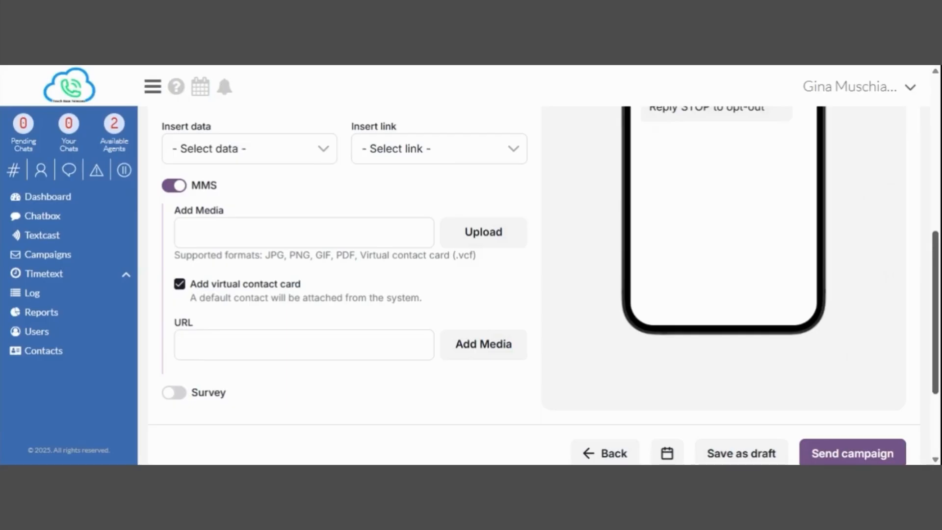
scroll(544, 285, "down", 1)
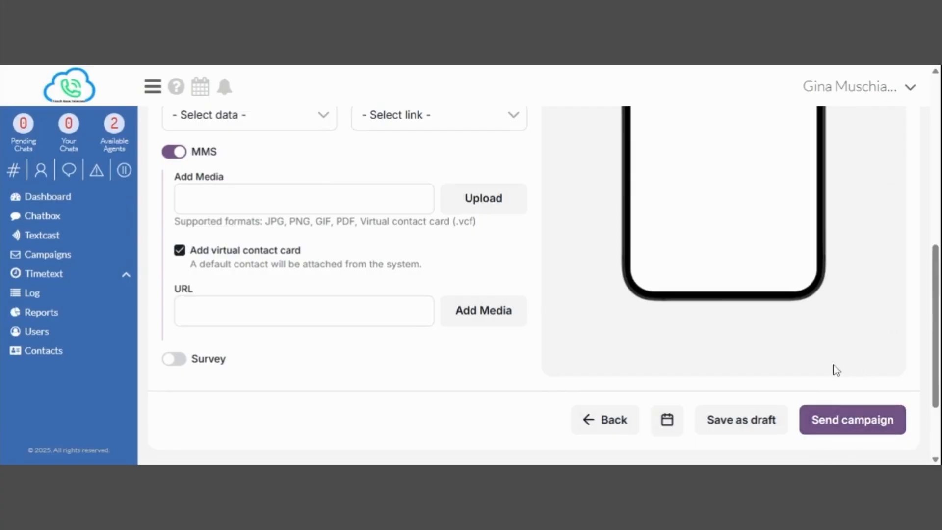
left_click(838, 420)
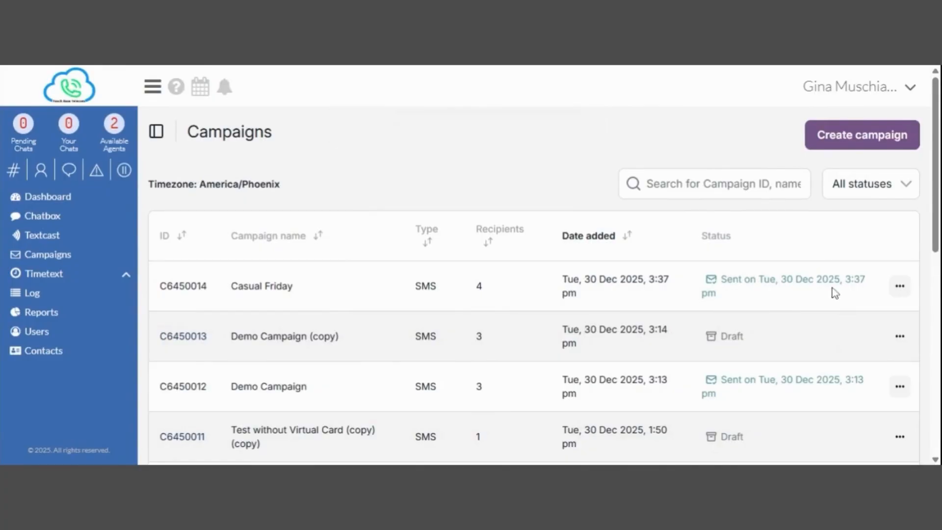
left_click(900, 287)
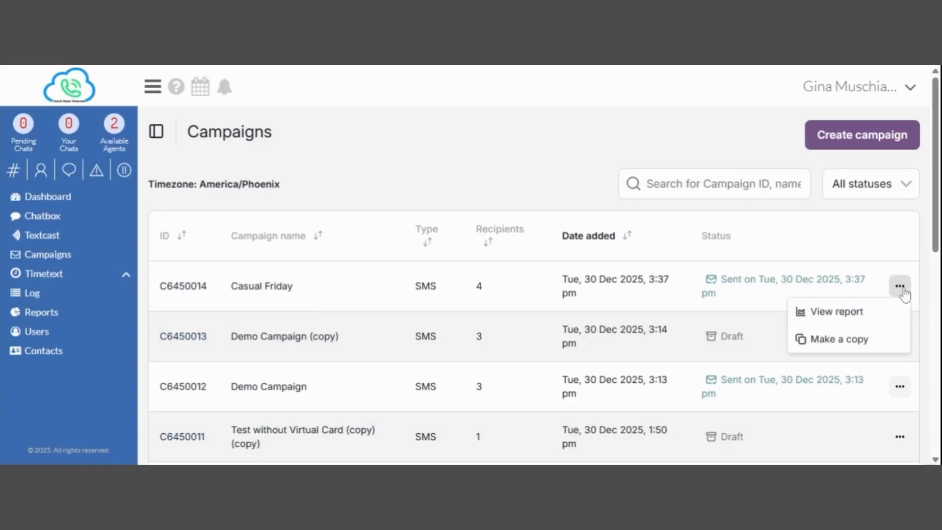
left_click(835, 314)
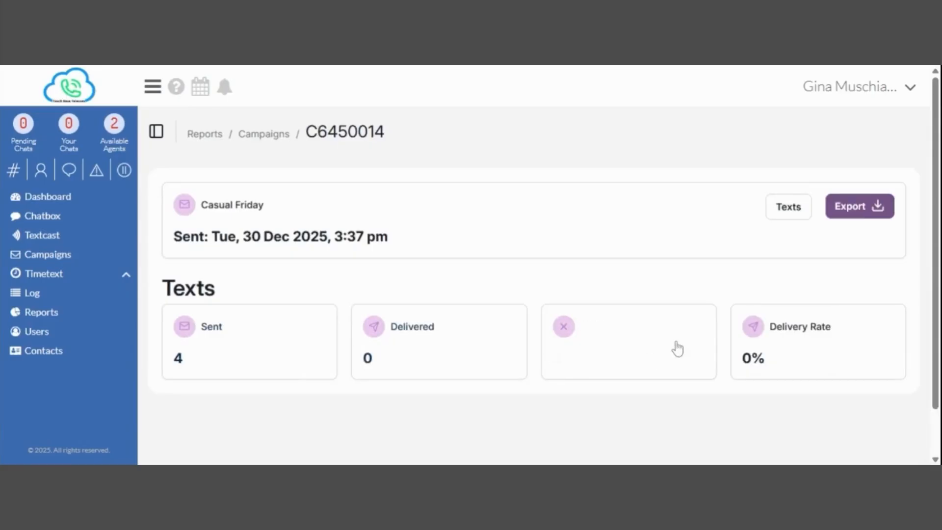
left_click(603, 333)
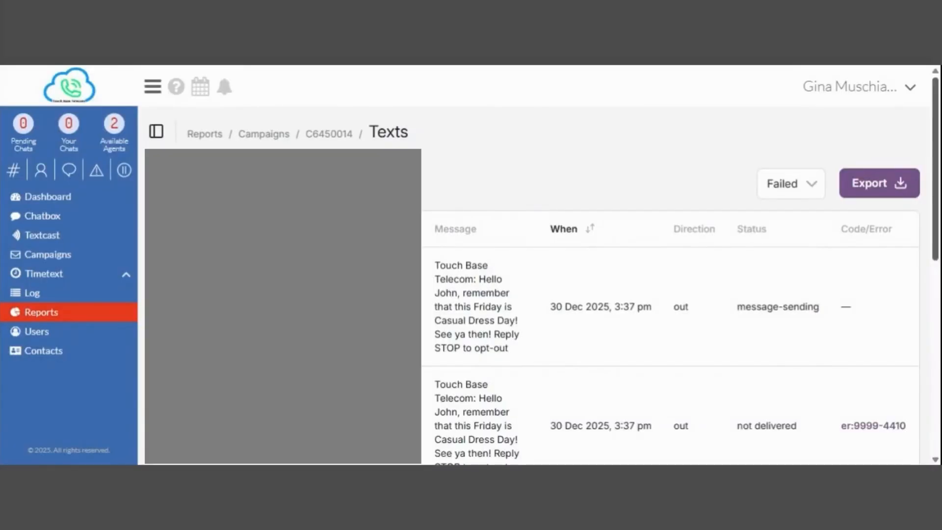
mouse_move(934, 160)
left_mouse_down()
mouse_move(932, 290)
mouse_move(929, 163)
left_mouse_up()
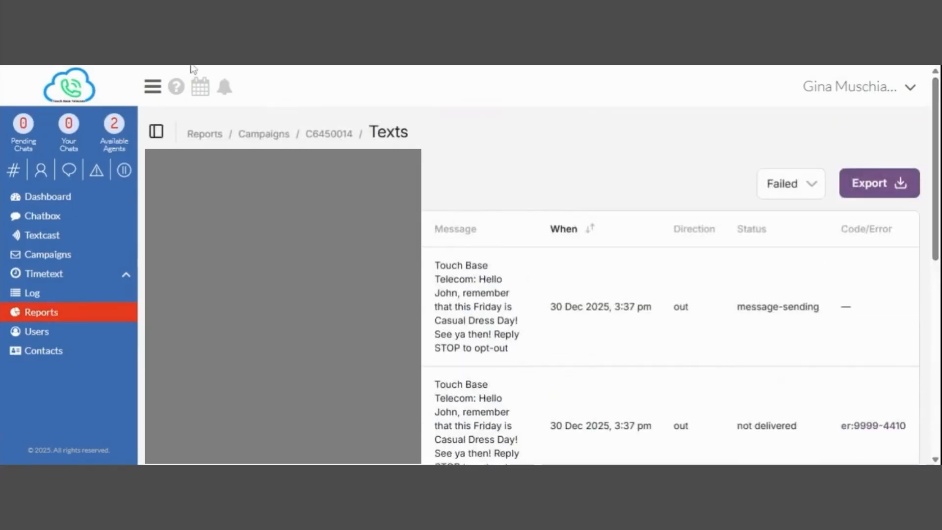
key("alt+Left")
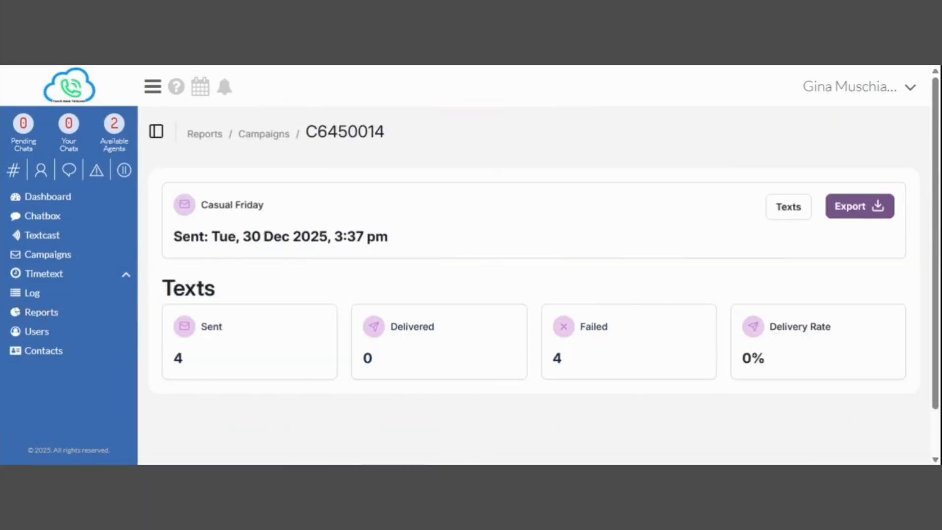
key("alt+Left")
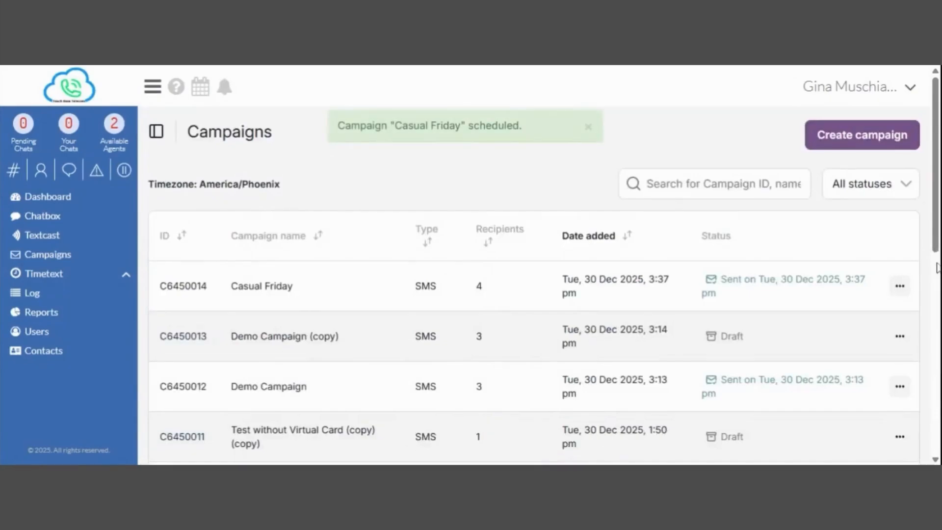
left_click(899, 287)
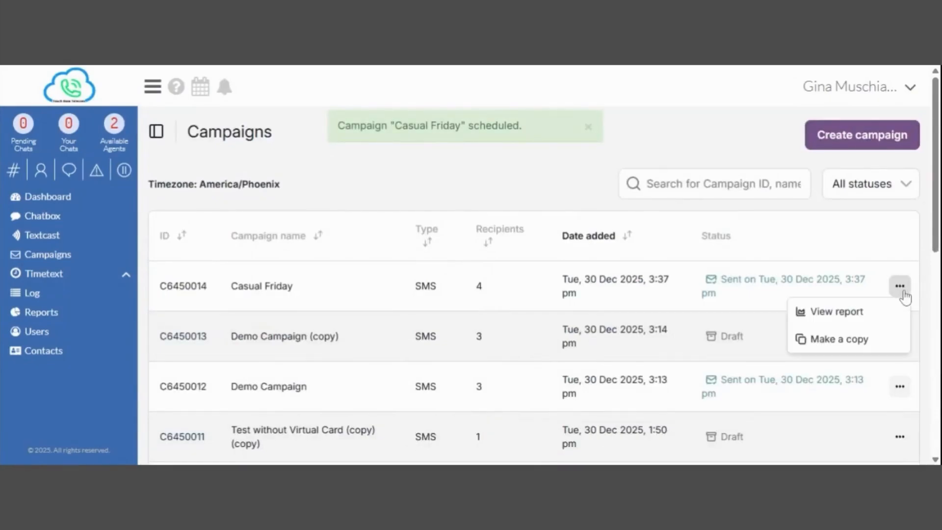
Duplicate the Casual Friday campaign and review the copy's name and its 4 recipients.
left_click(840, 339)
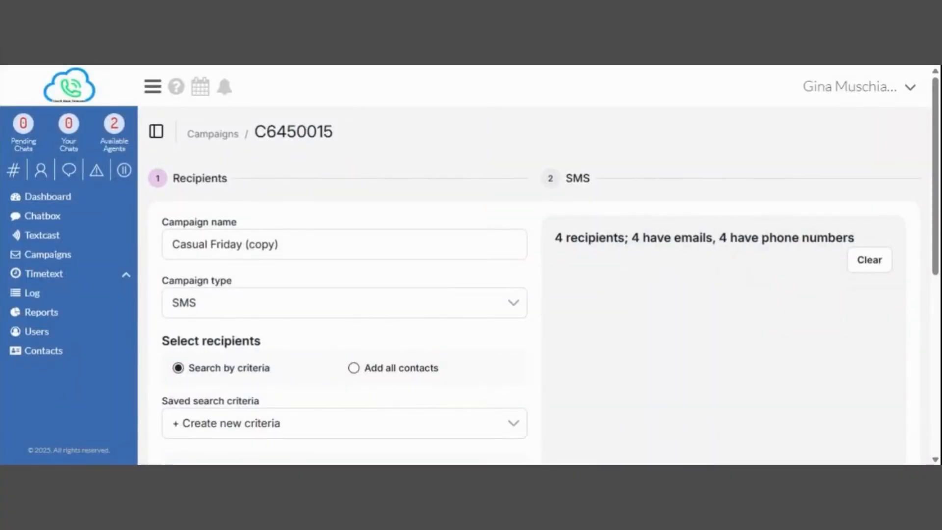
left_click(279, 245)
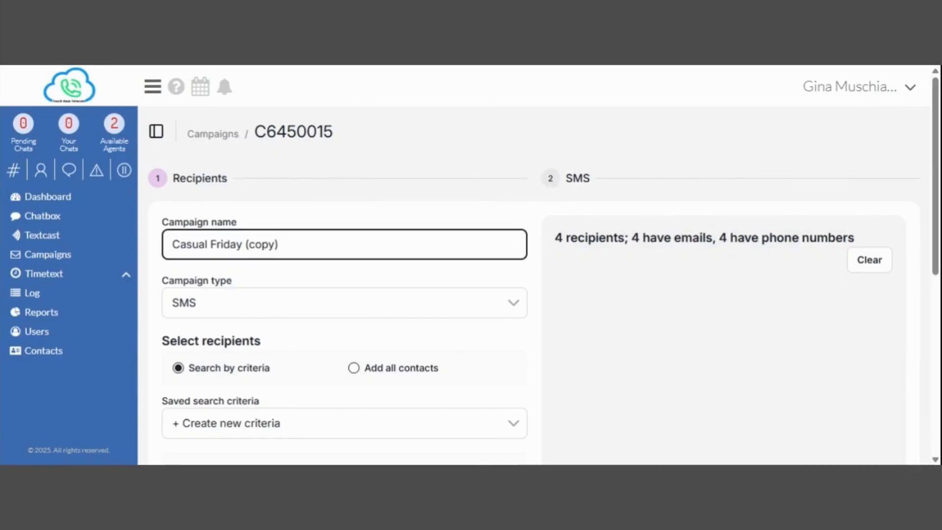
left_click(692, 240)
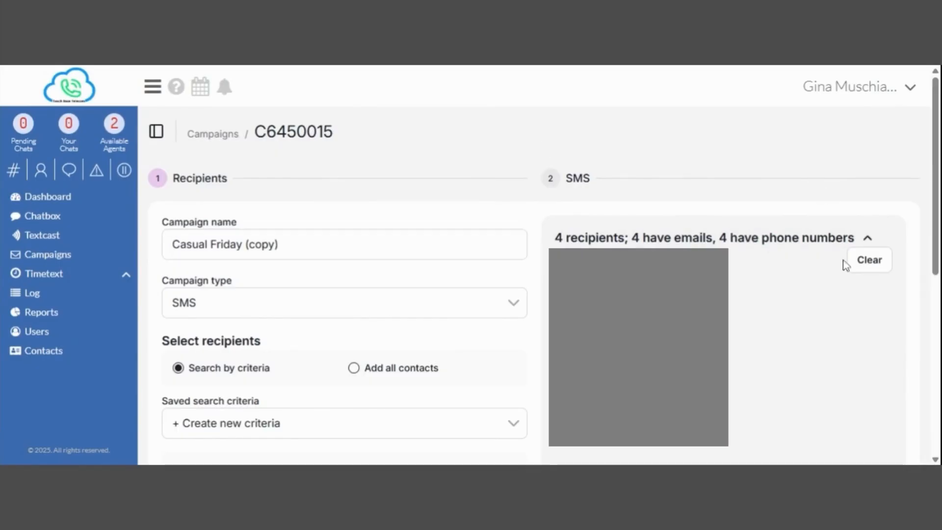
left_click_drag(937, 185, 939, 370)
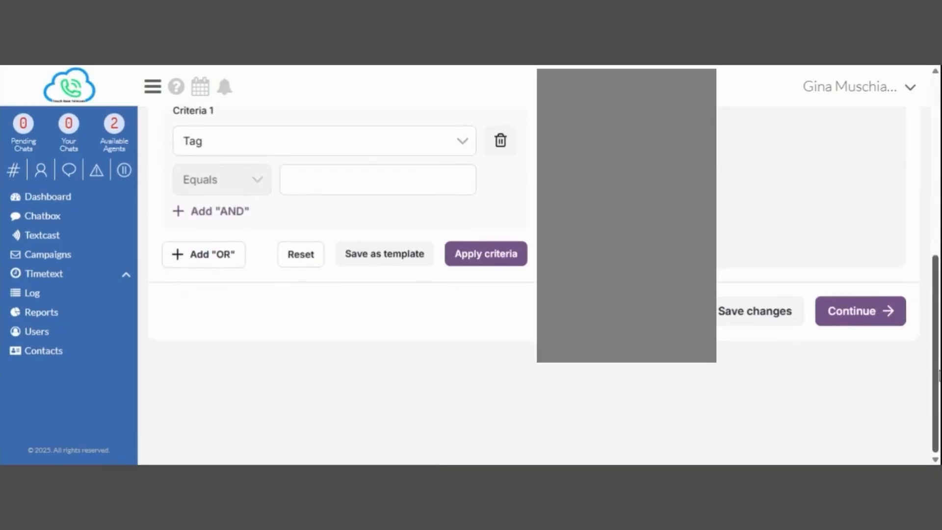
Remove the virtual contact card from the copied campaign's message.
left_click(843, 312)
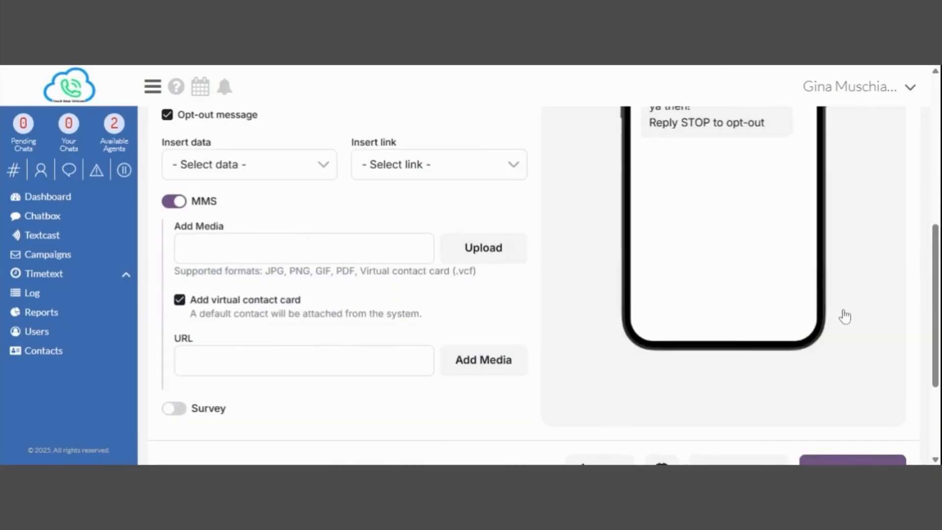
left_click_drag(935, 301, 935, 256)
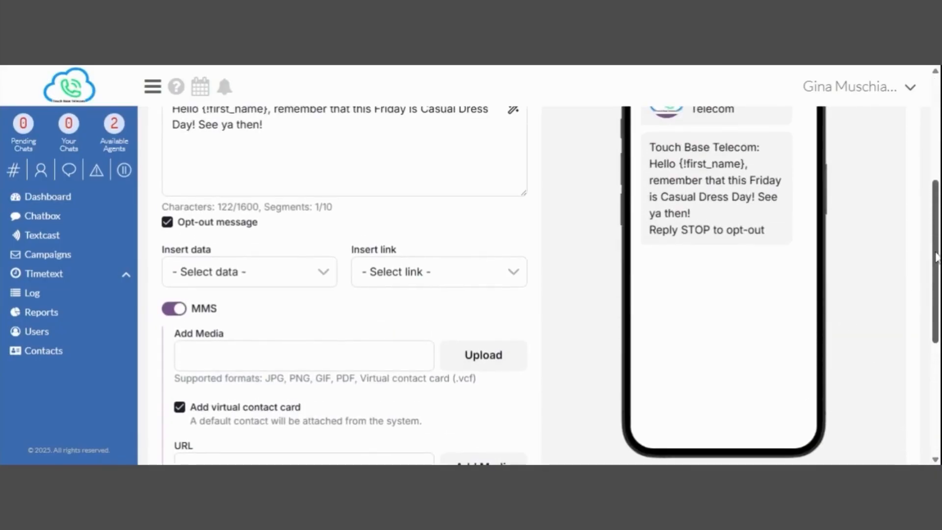
left_click(179, 407)
left_click_drag(935, 260, 937, 147)
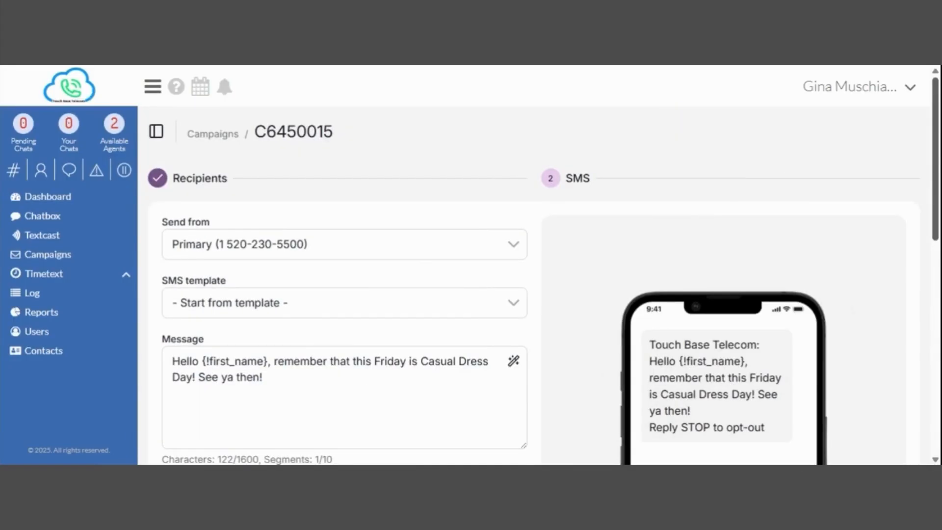
scroll(838, 319, "down", 9)
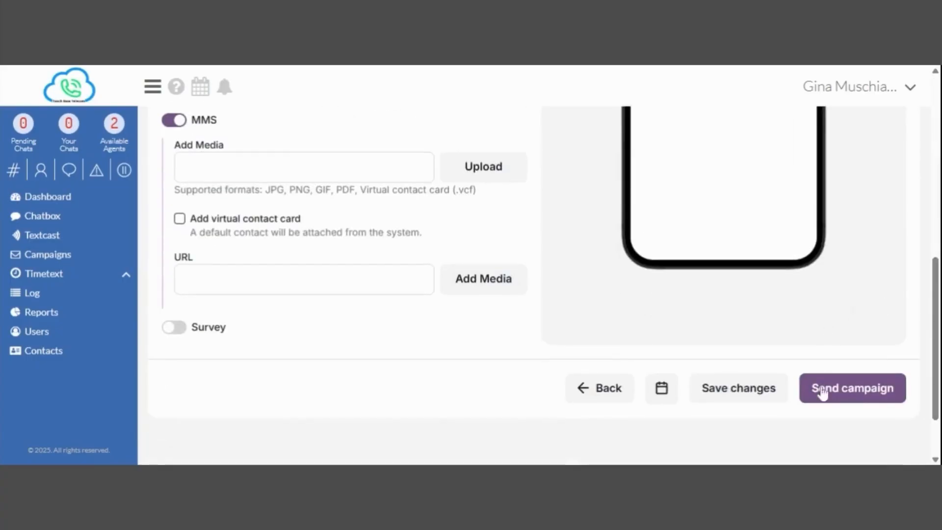
left_click_drag(934, 338, 934, 159)
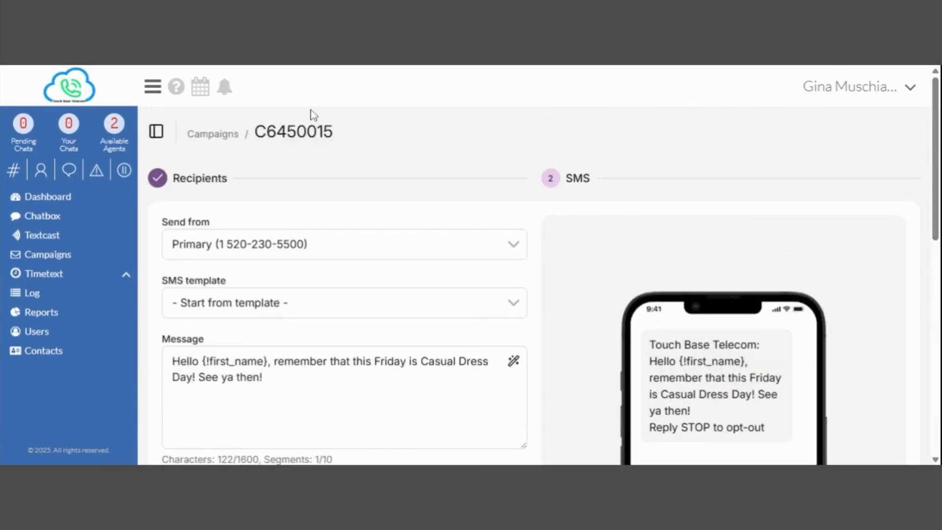
Return to the Campaigns list and check the actions for the Casual Friday (copy) draft.
left_click(49, 255)
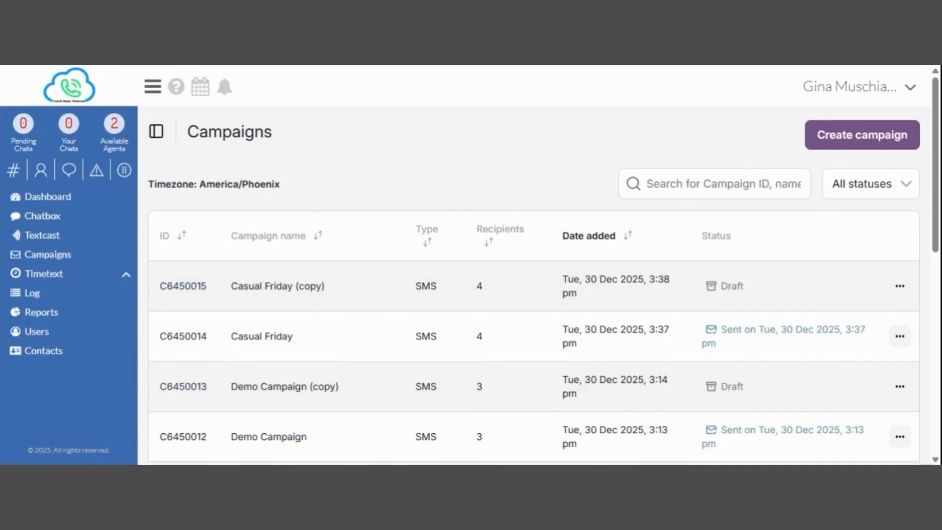
left_click(900, 285)
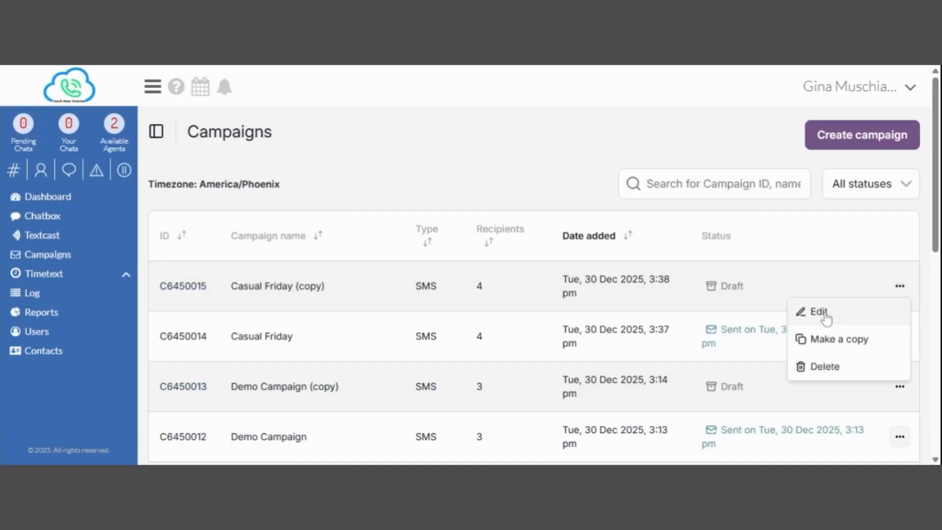
left_click(853, 262)
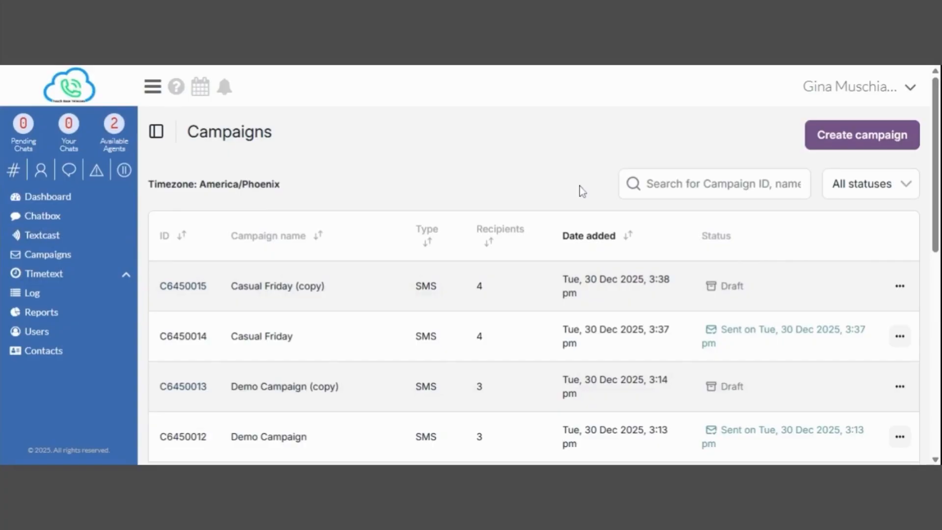
Open Contacts and check each active contact's tags in the Group column.
left_click(48, 355)
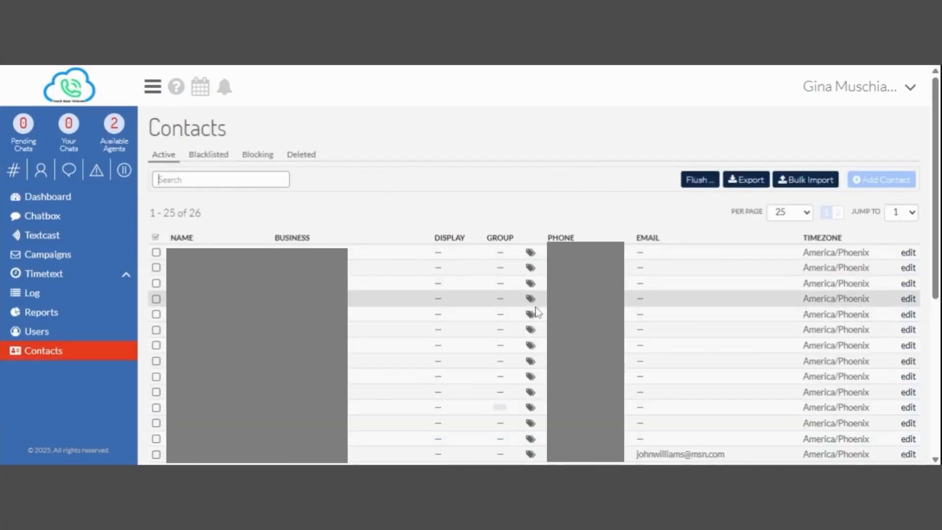
mouse_move(534, 315)
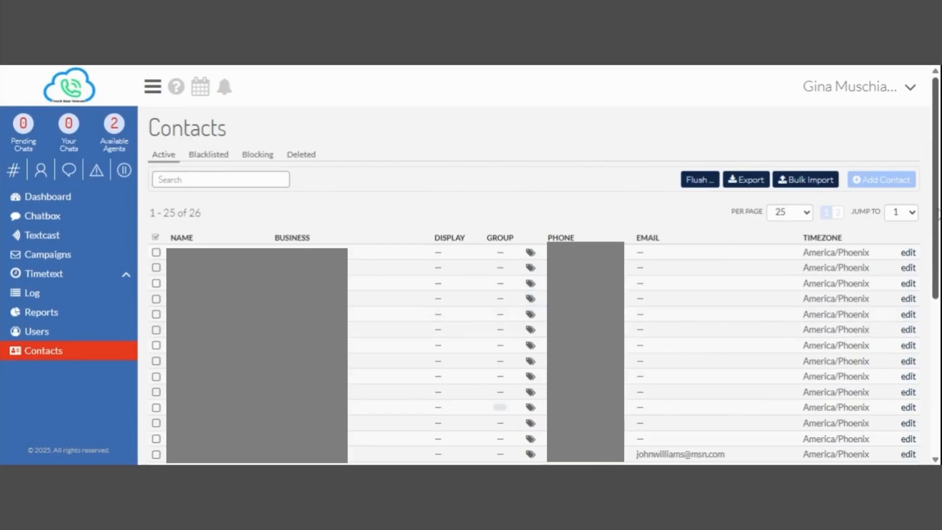
scroll(925, 212, "down", 2)
scroll(673, 295, "down", 1)
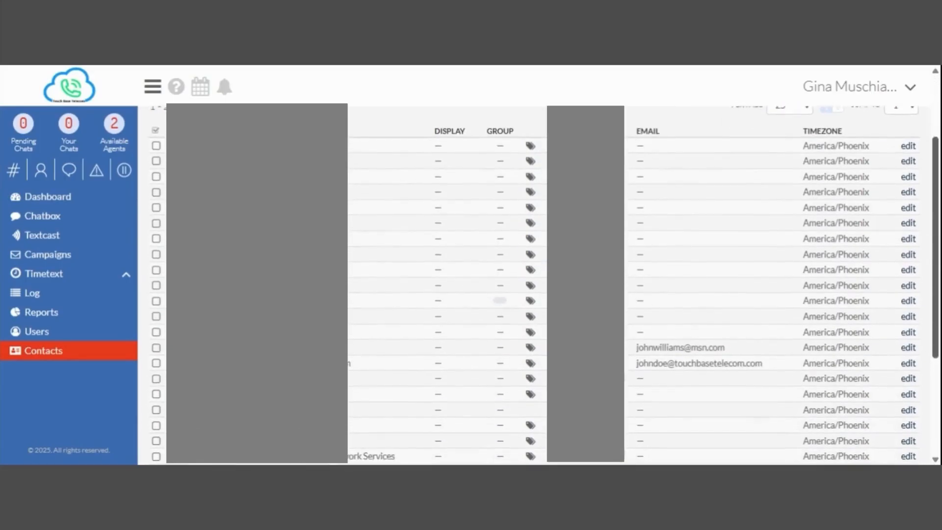
mouse_move(533, 351)
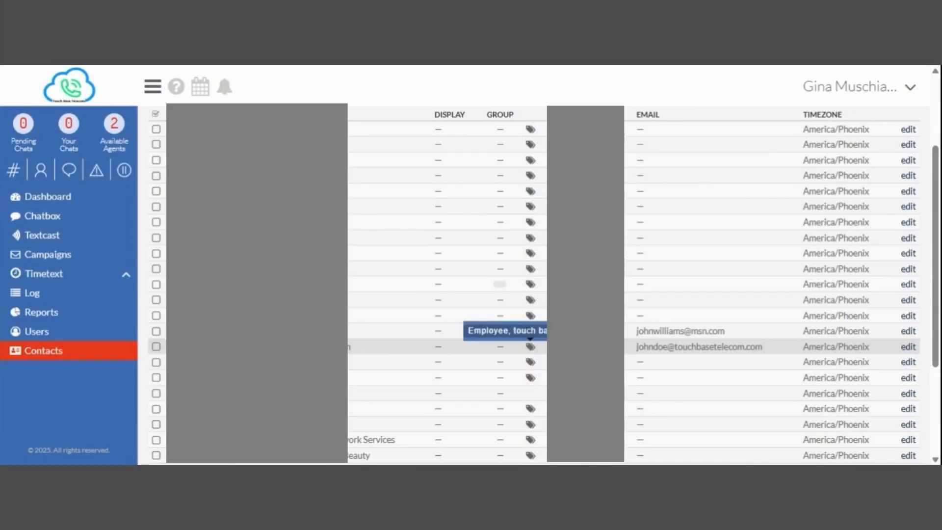
scroll(668, 280, "up", 3)
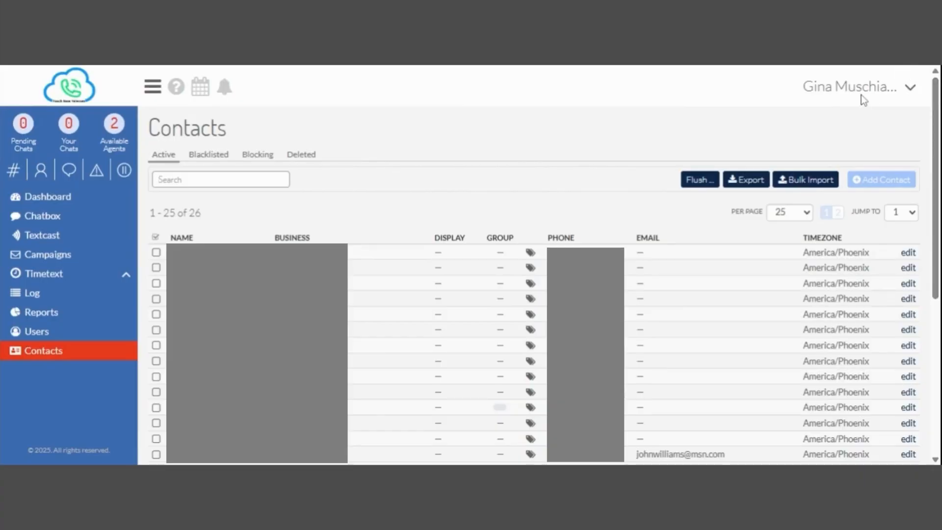
Go to the Templates page and name a new template 'Donut Day'.
left_click(853, 86)
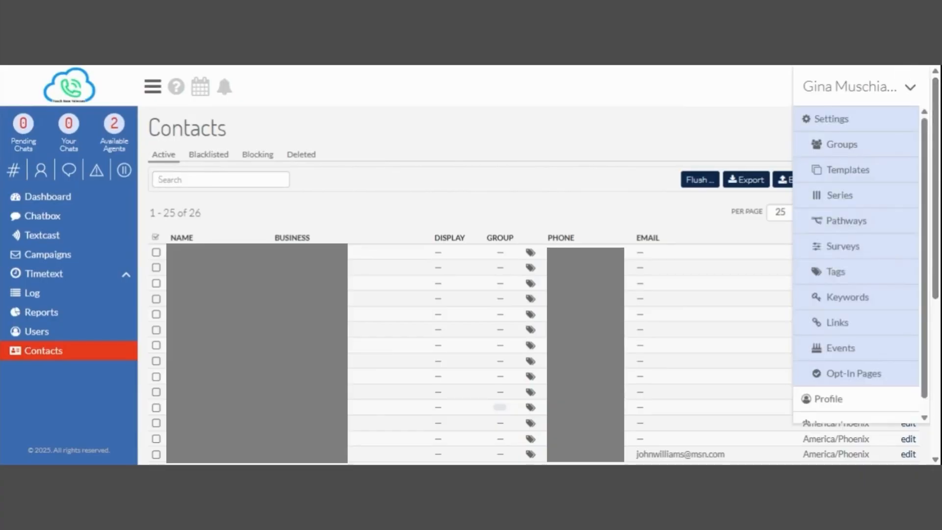
left_click(848, 170)
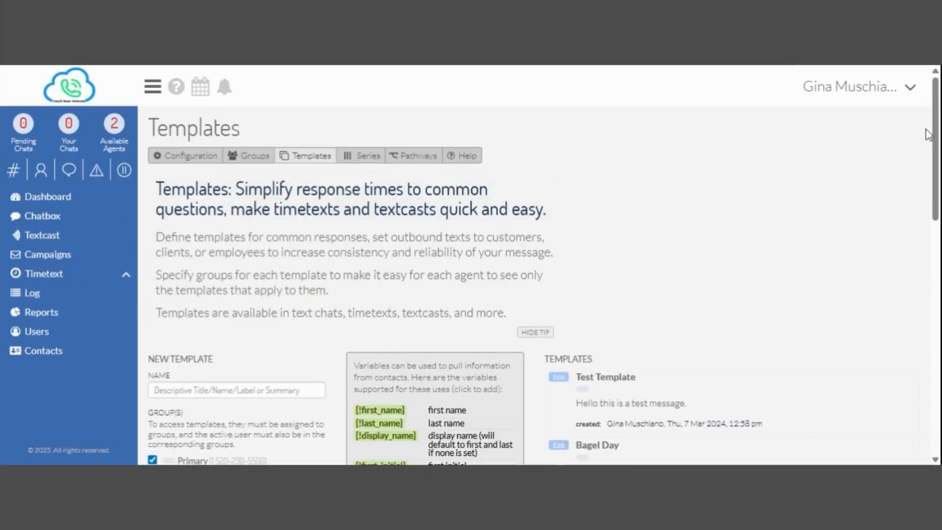
scroll(540, 269, "down", 2)
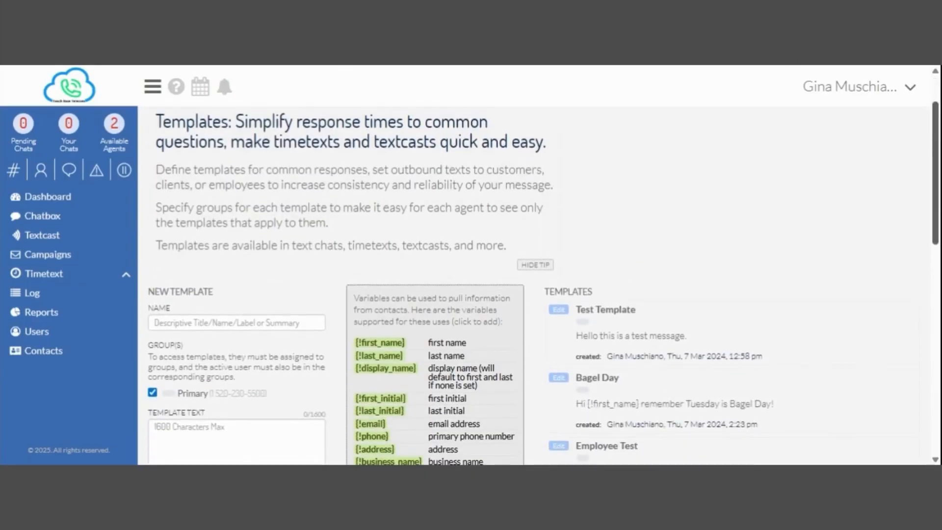
scroll(540, 283, "down", 2)
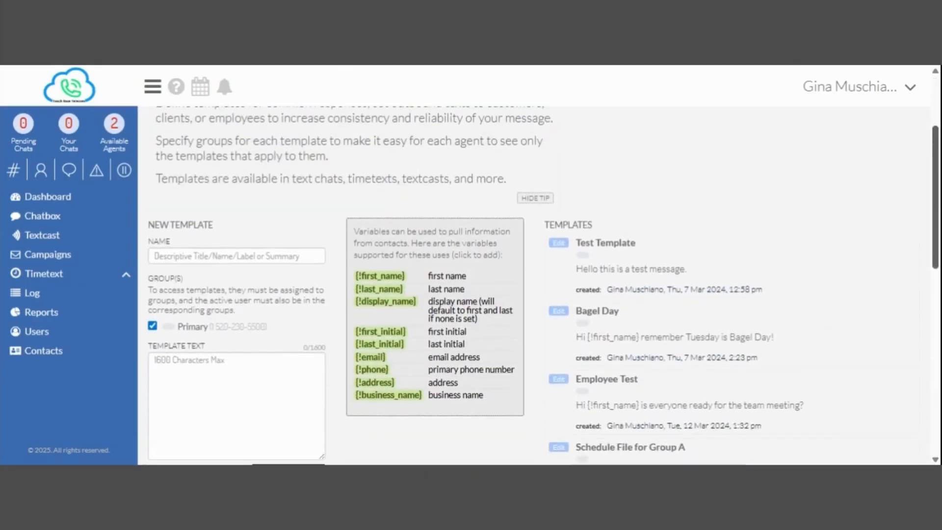
scroll(540, 283, "down", 1)
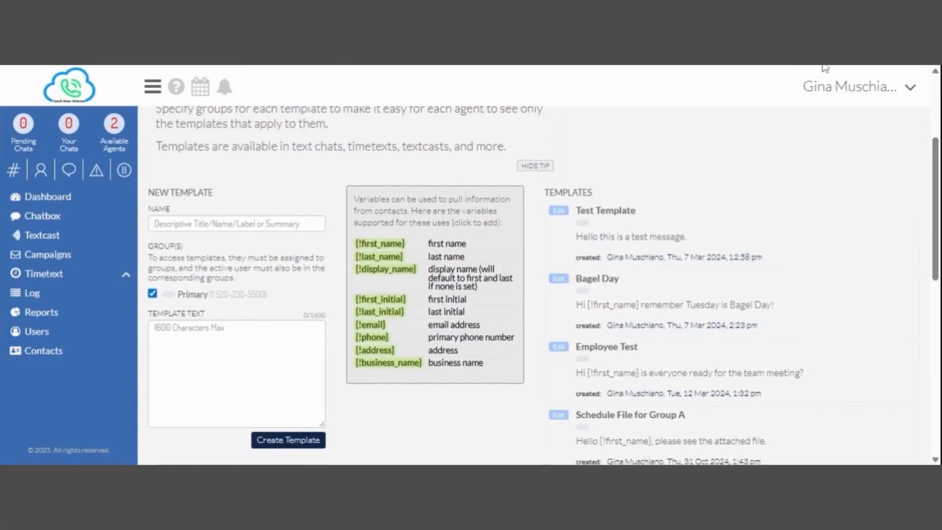
left_click(155, 224)
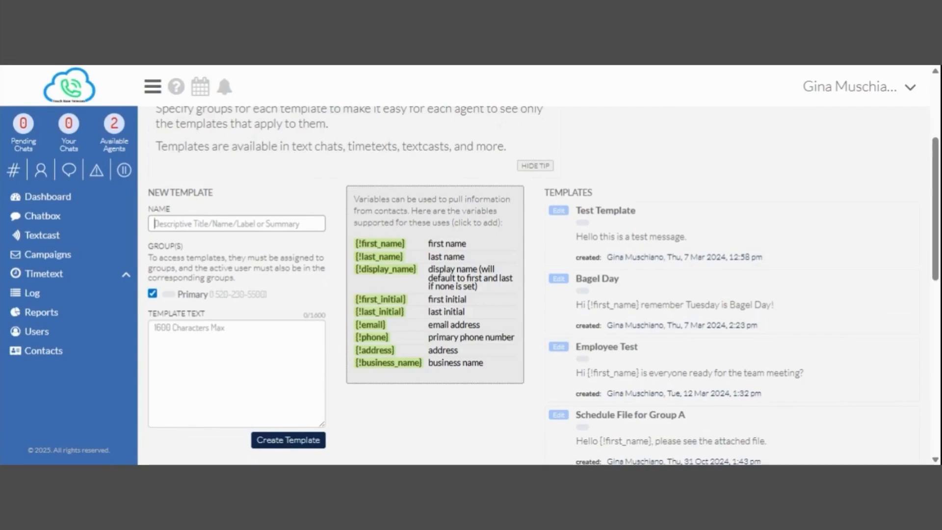
type("Donut Day")
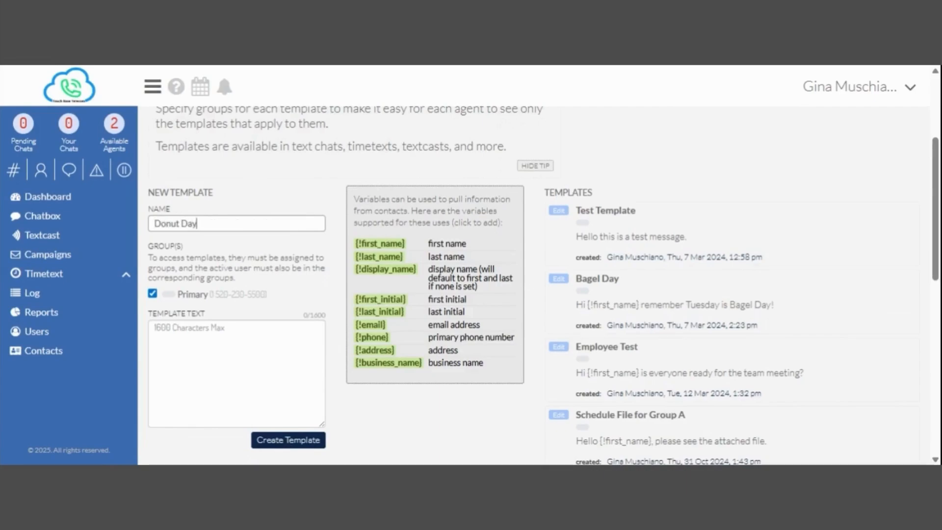
Write 'Hey [!first_name], remember this Friday is Donut Day! Hope you bring your appetite.' and save it.
left_click(209, 326)
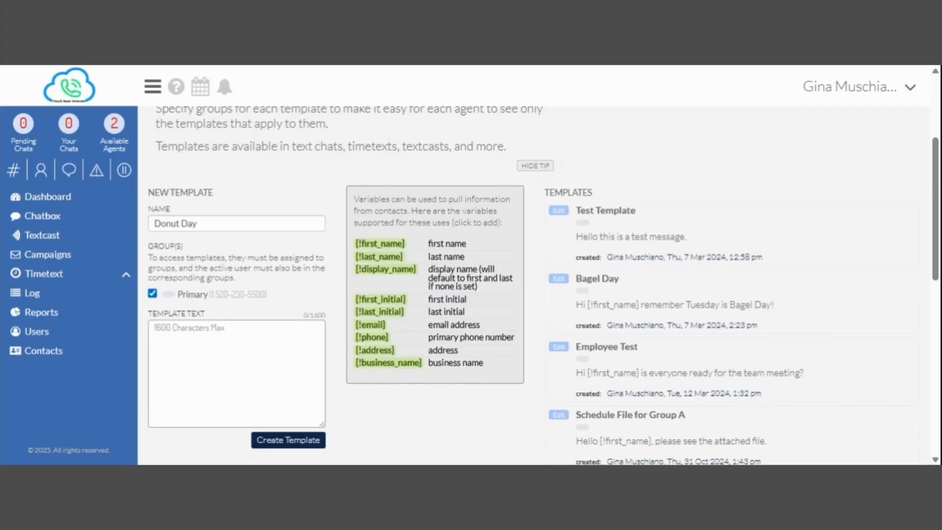
type("Hey")
left_click_drag(412, 249, 359, 252)
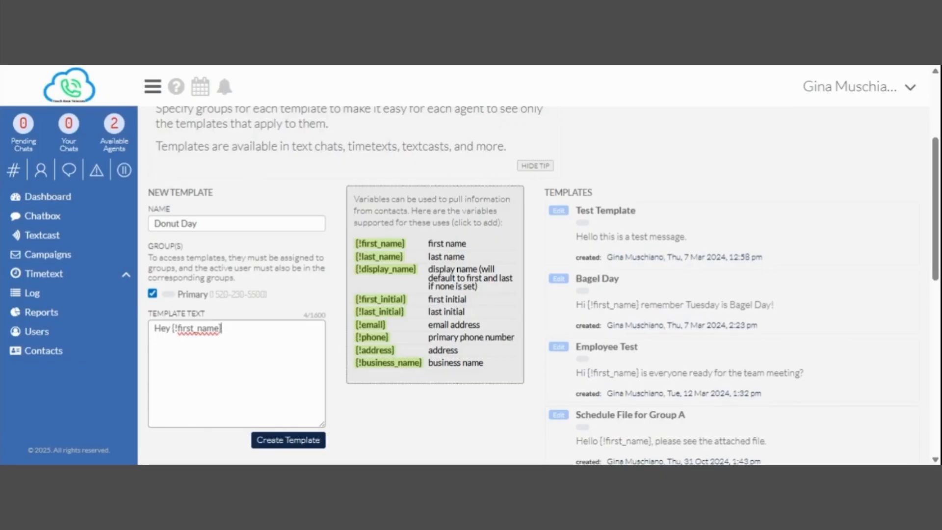
type(", remember this Friday is")
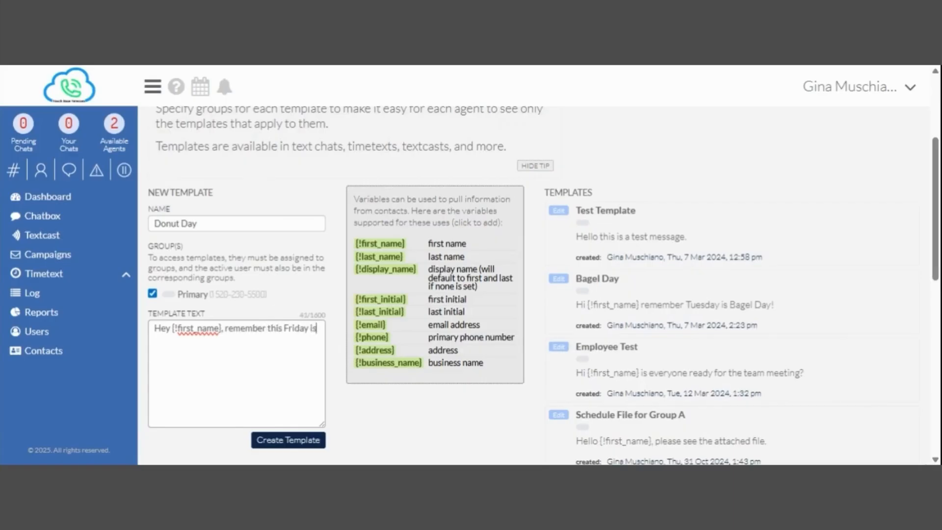
type(" Donut Day! Hope")
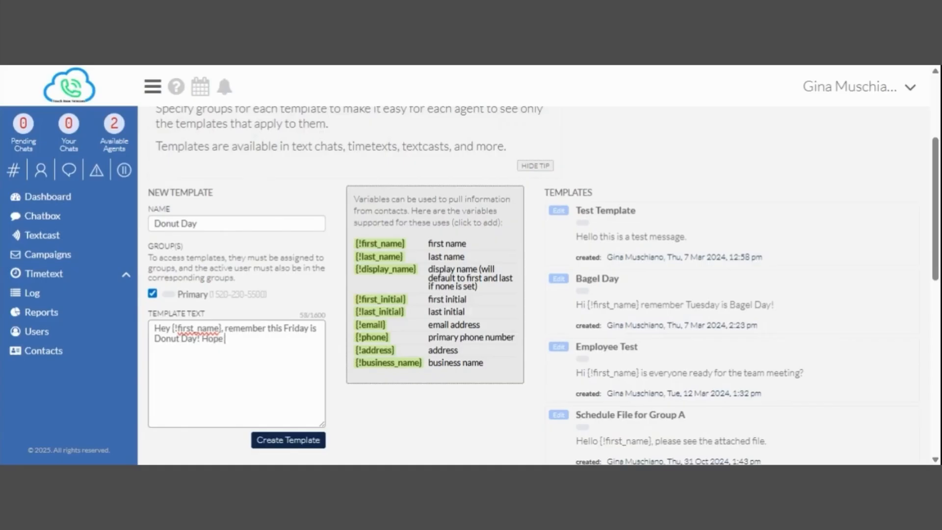
type(" you bring your appetite.")
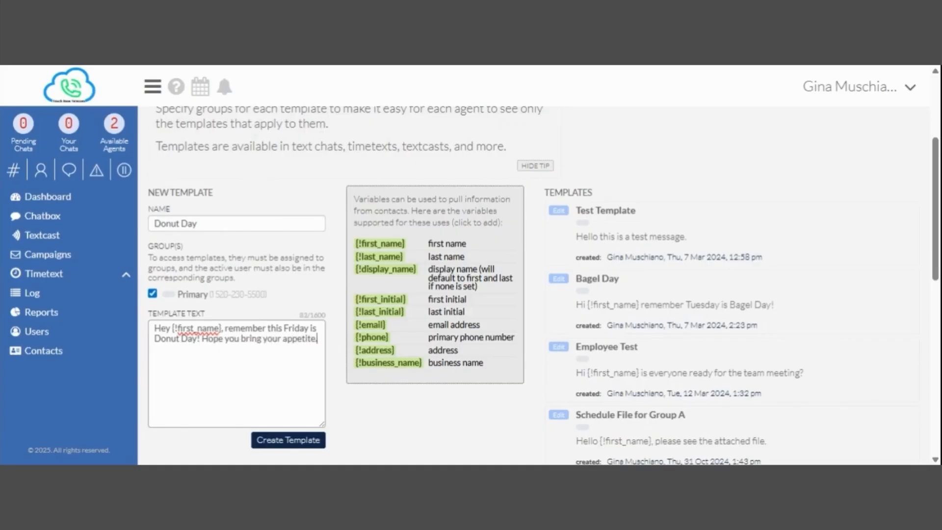
left_click(283, 446)
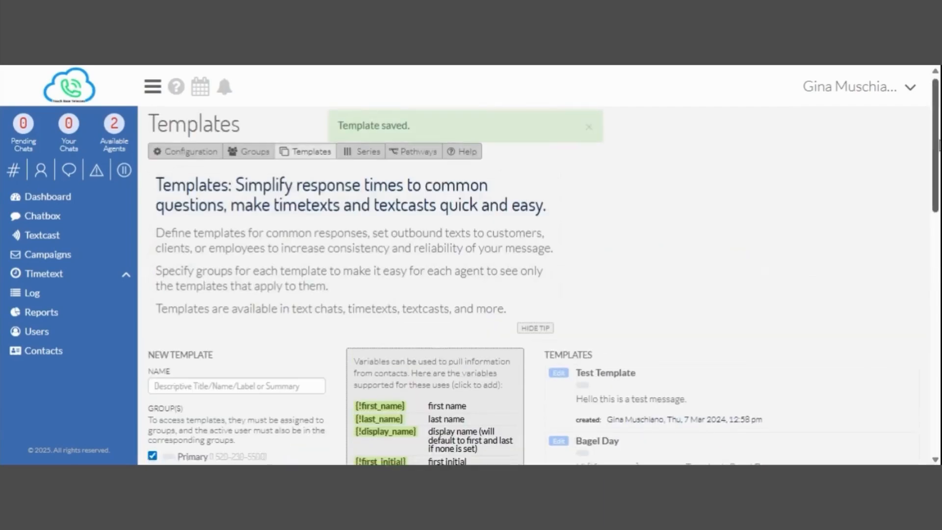
scroll(736, 270, "down", 10)
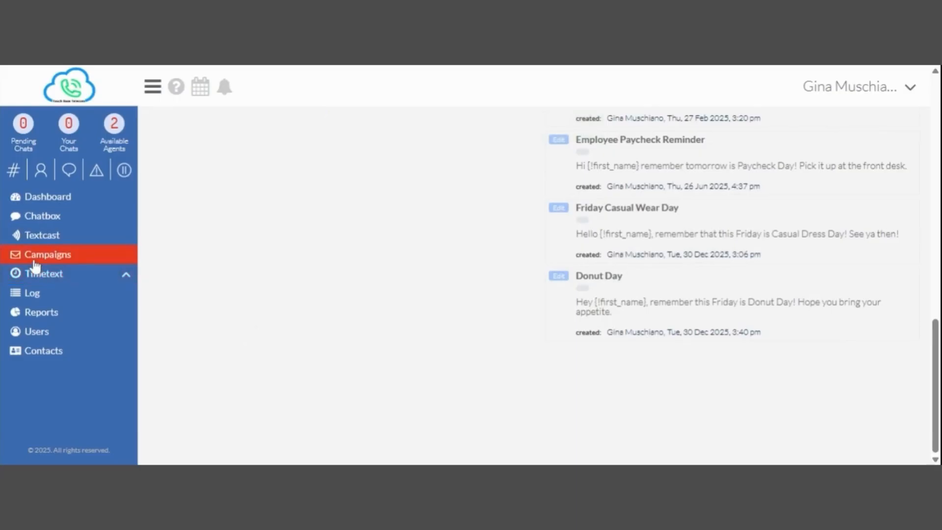
left_click_drag(935, 381, 935, 248)
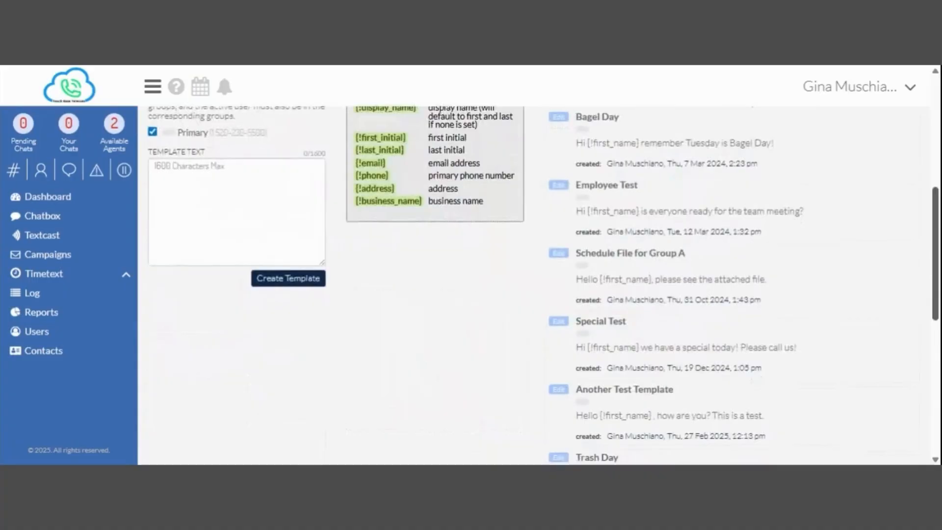
scroll(918, 311, "down", 4)
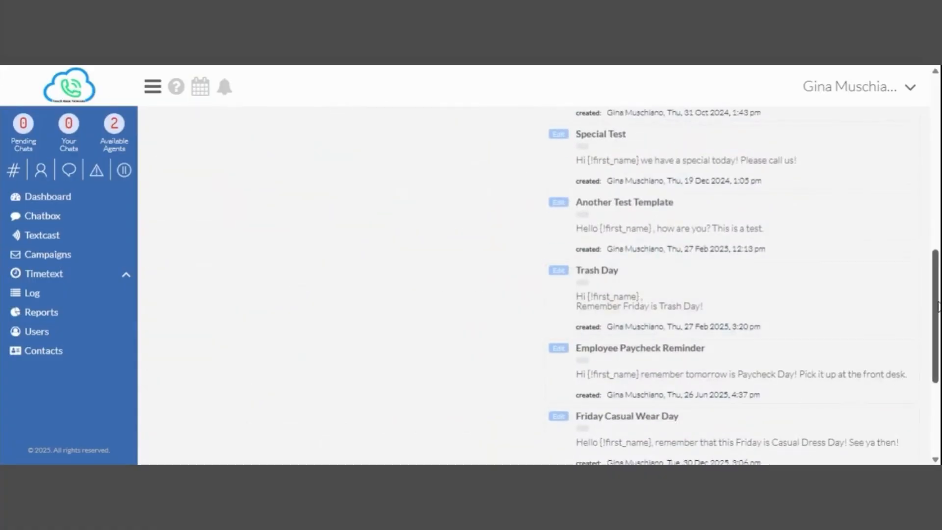
scroll(937, 307, "down", 3)
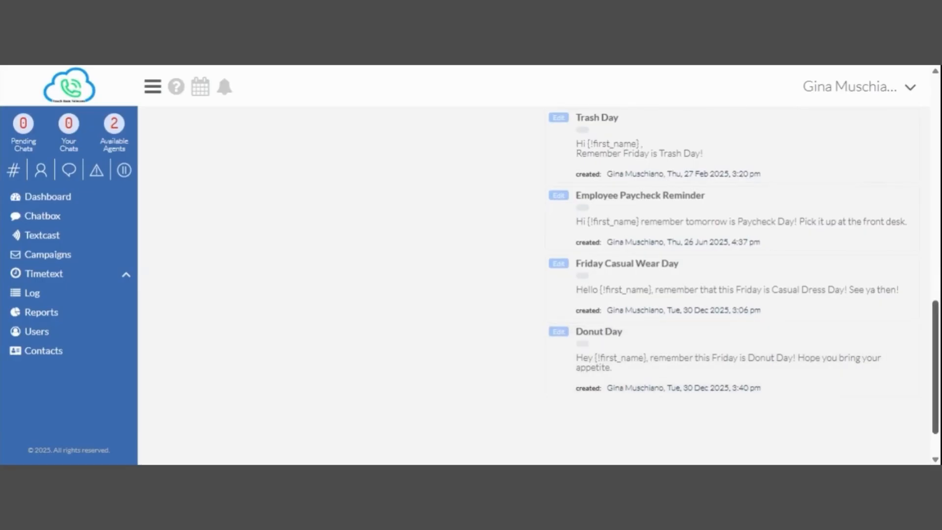
left_click_drag(936, 324, 938, 147)
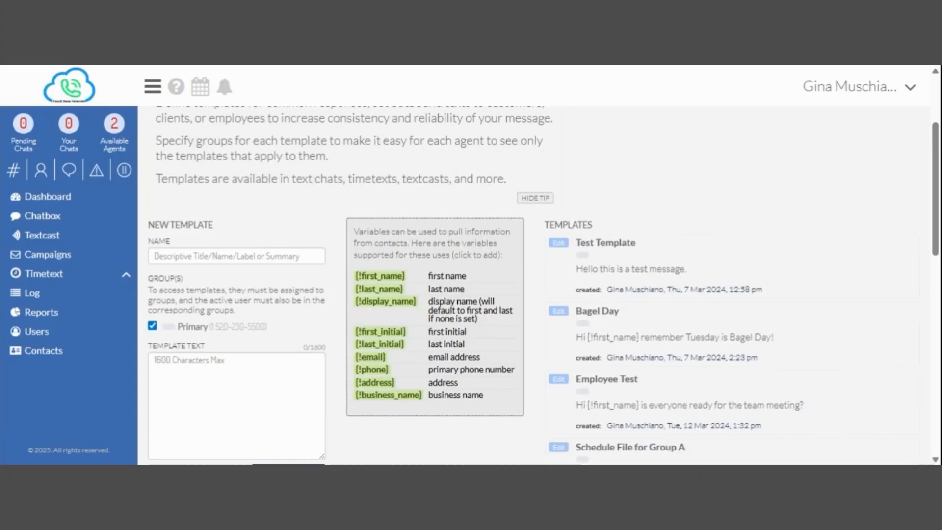
scroll(475, 321, "up", 2)
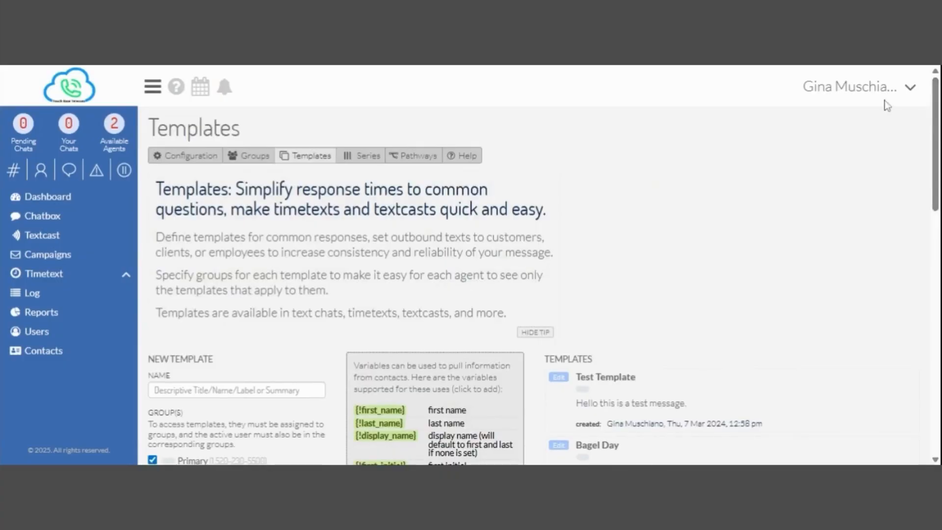
In branding settings, turn the contact card's company name off and back on.
left_click(909, 88)
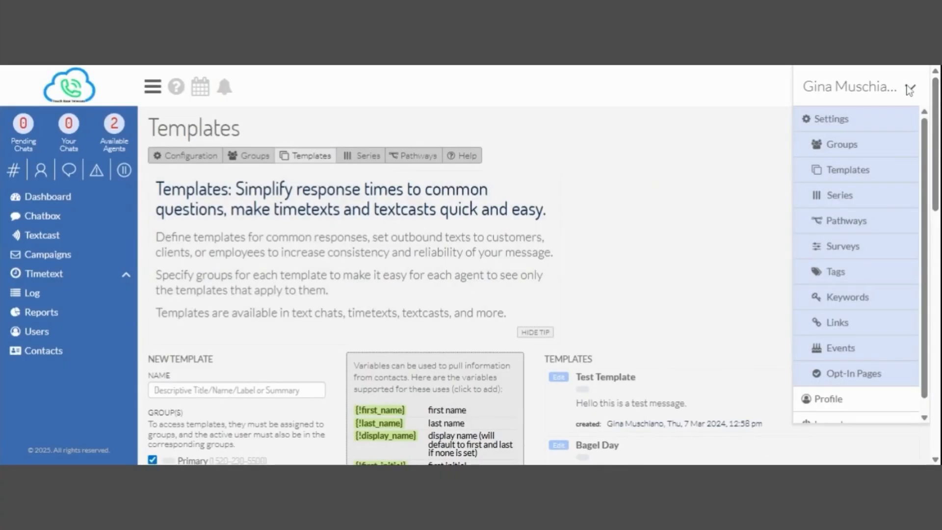
left_click(821, 118)
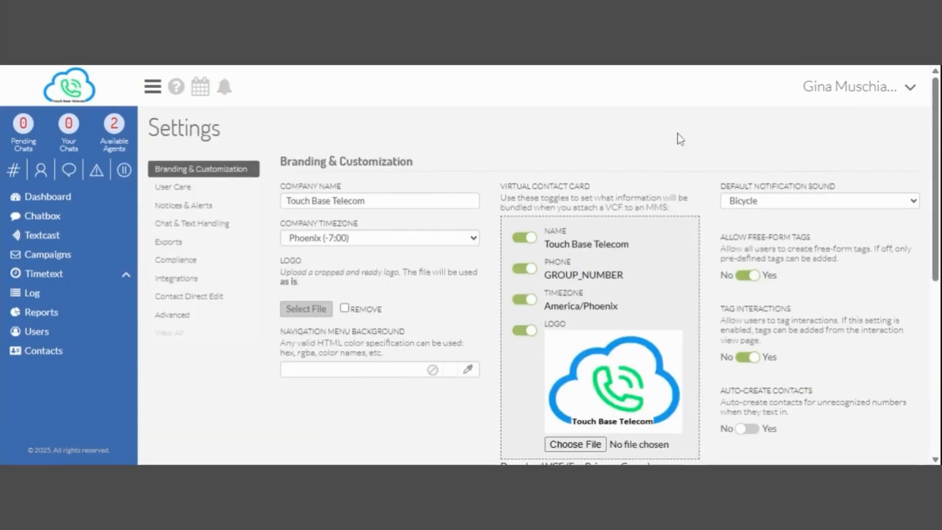
scroll(937, 150, "down", 1)
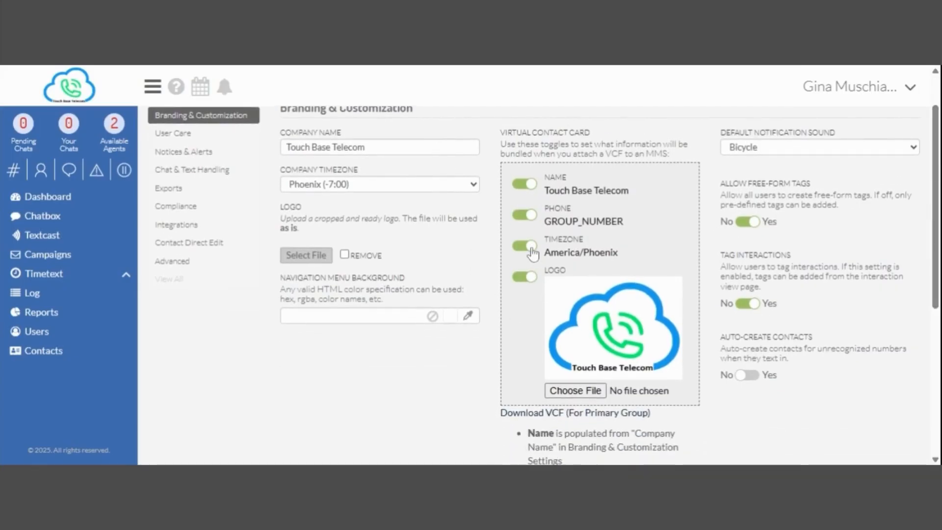
left_click(530, 186)
left_click(530, 186)
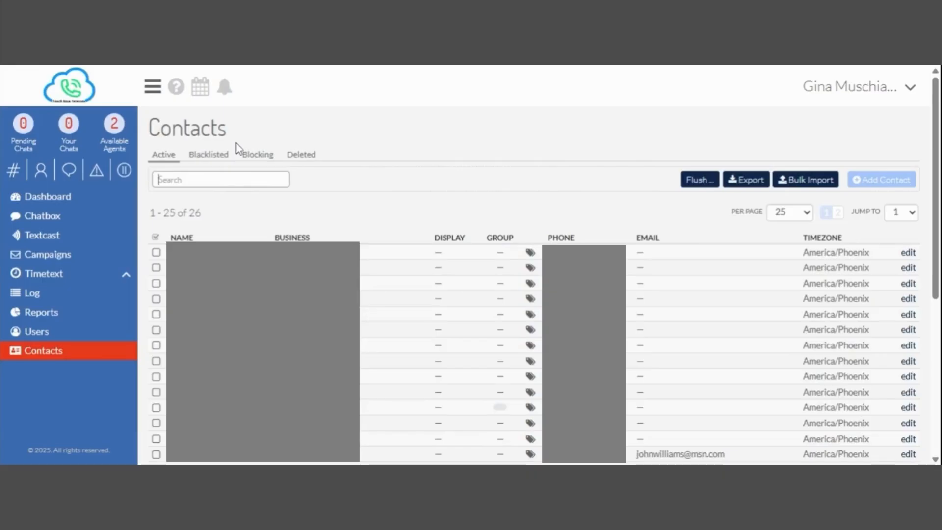
Select and edit the Touch Base Telecom employee contact, then confirm blacklisting it.
scroll(539, 294, "down", 5)
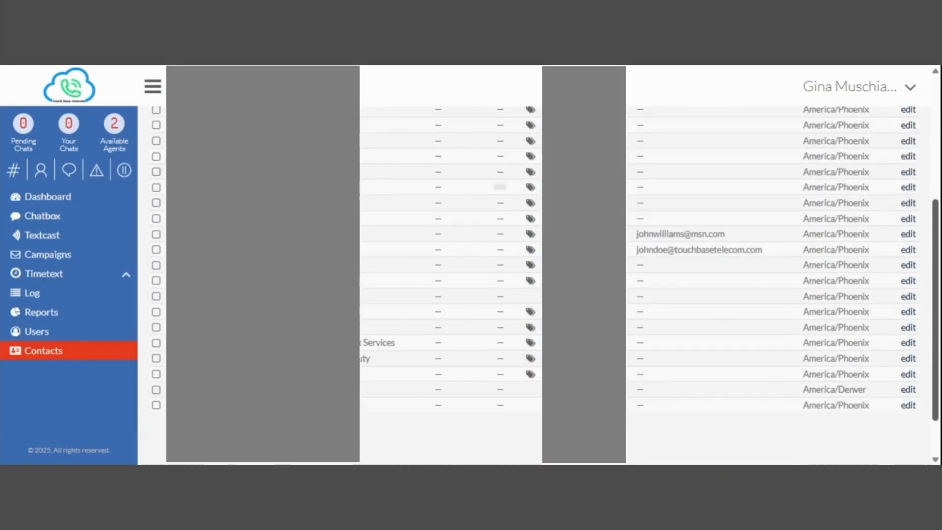
left_click(157, 250)
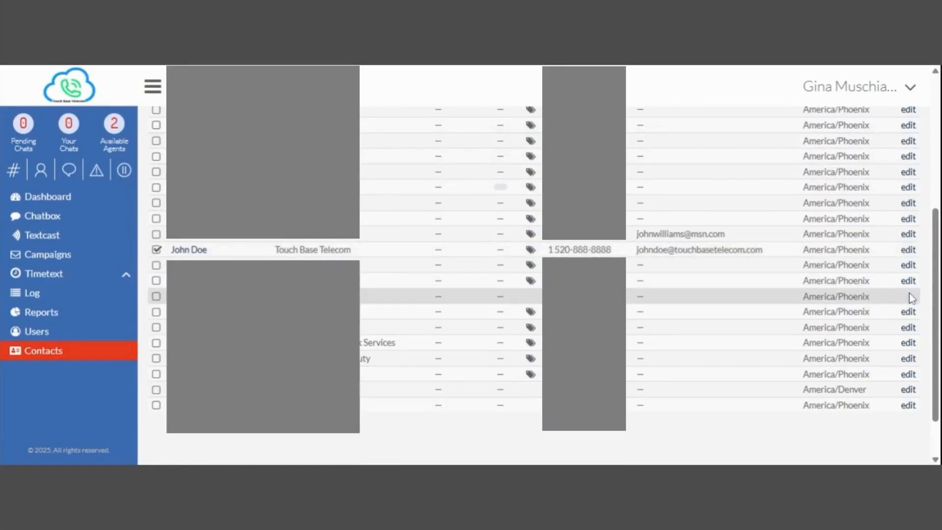
left_click(907, 250)
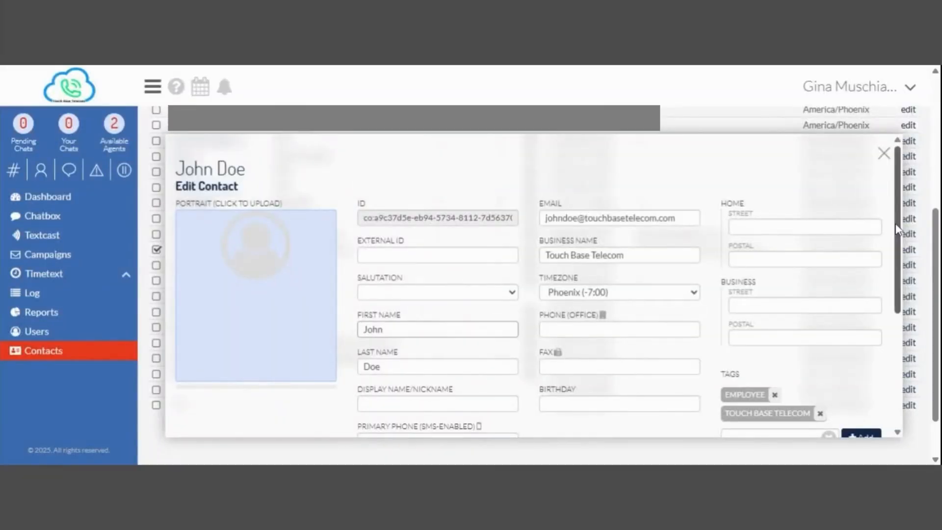
scroll(889, 226, "down", 5)
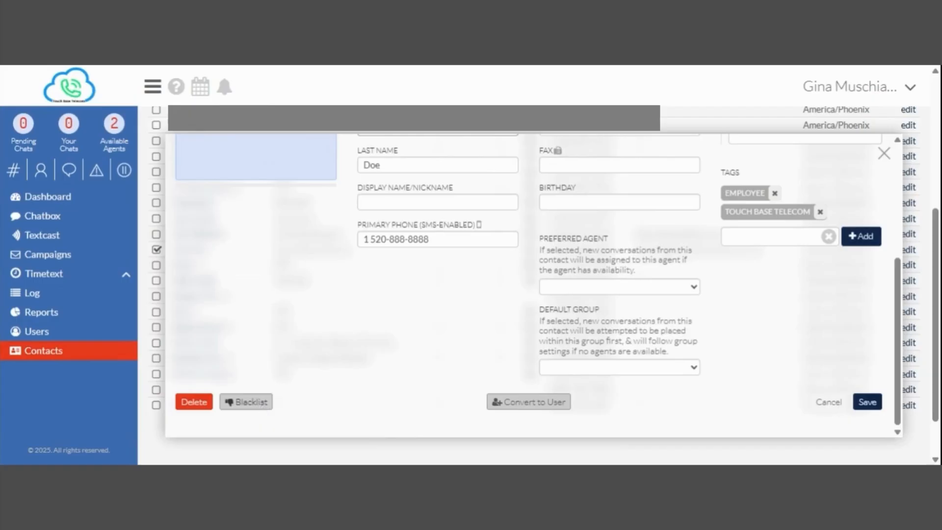
left_click(255, 405)
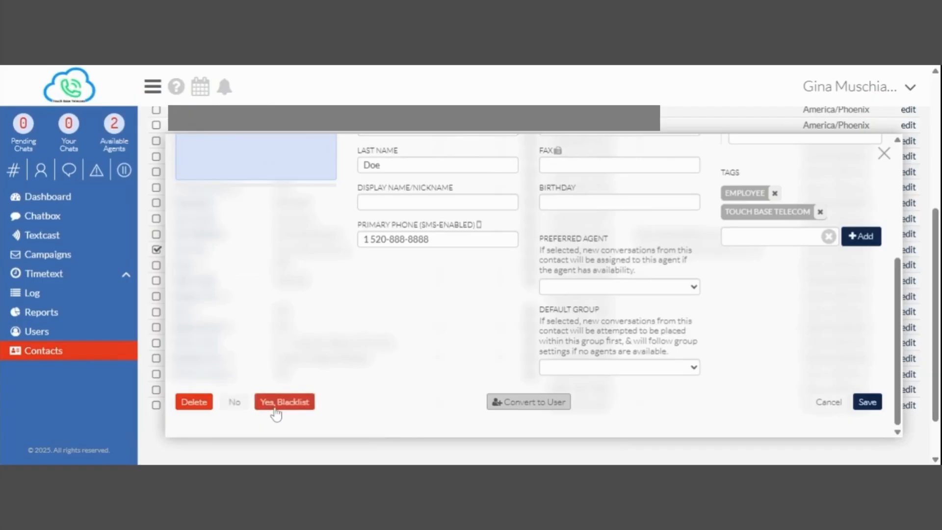
left_click(278, 405)
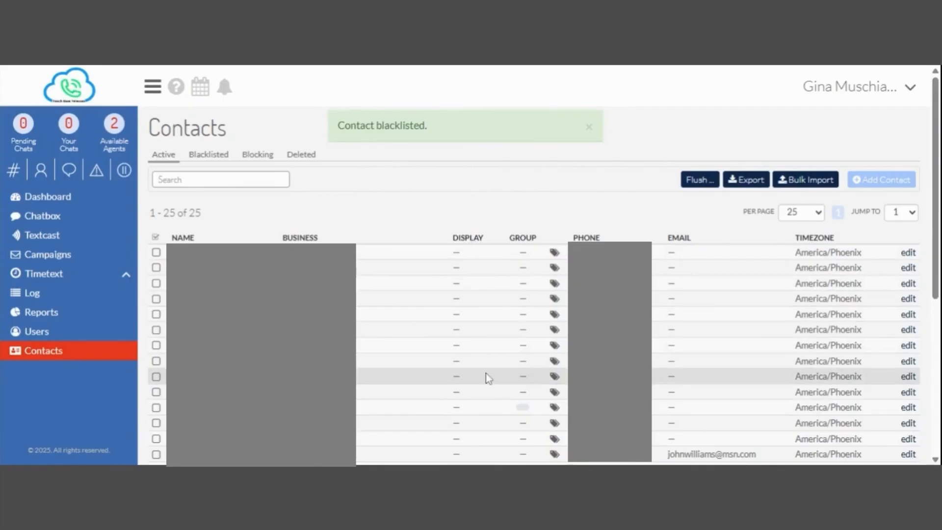
Whitelist the Touch Base Telecom contact from the Blacklisted tab and return to Active contacts.
left_click(200, 158)
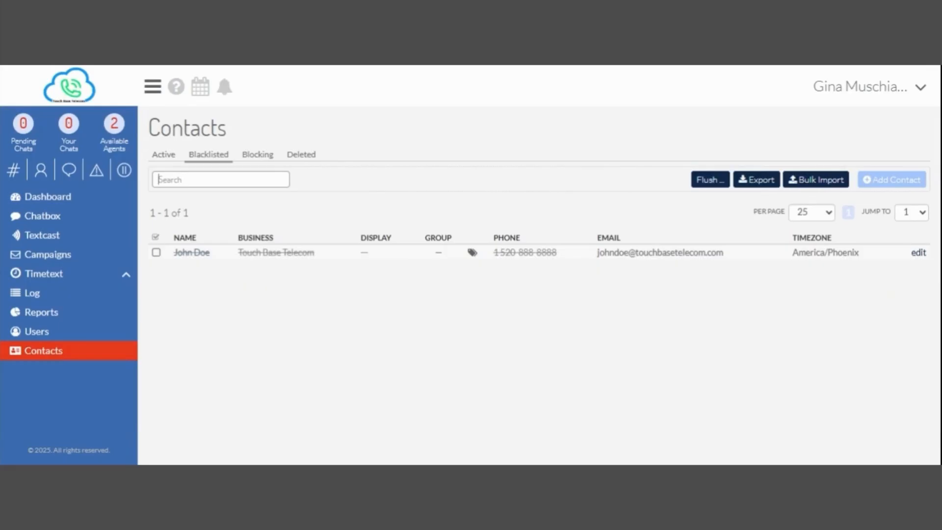
left_click(919, 253)
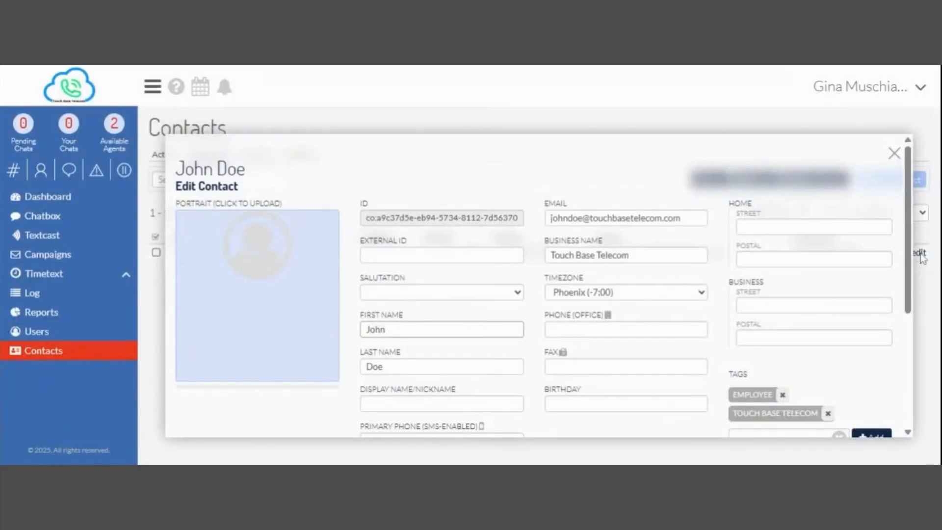
scroll(904, 329, "down", 5)
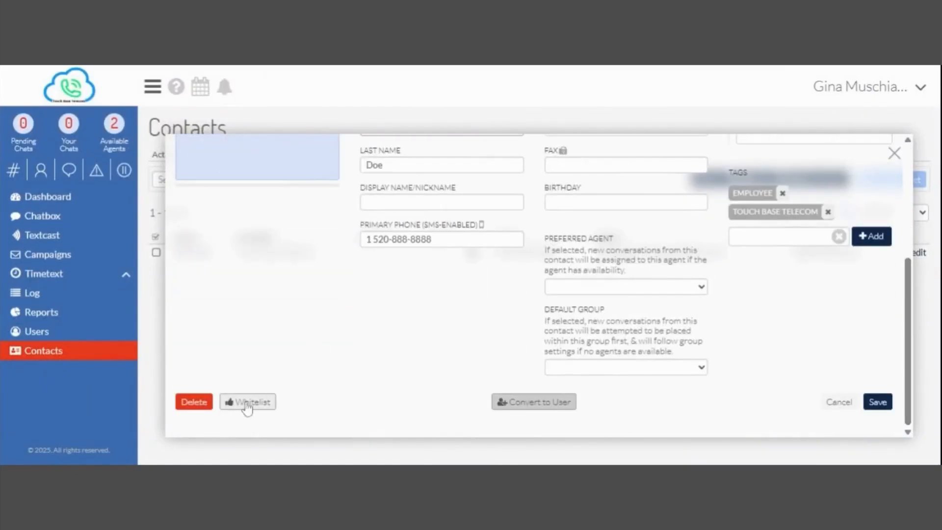
left_click(248, 405)
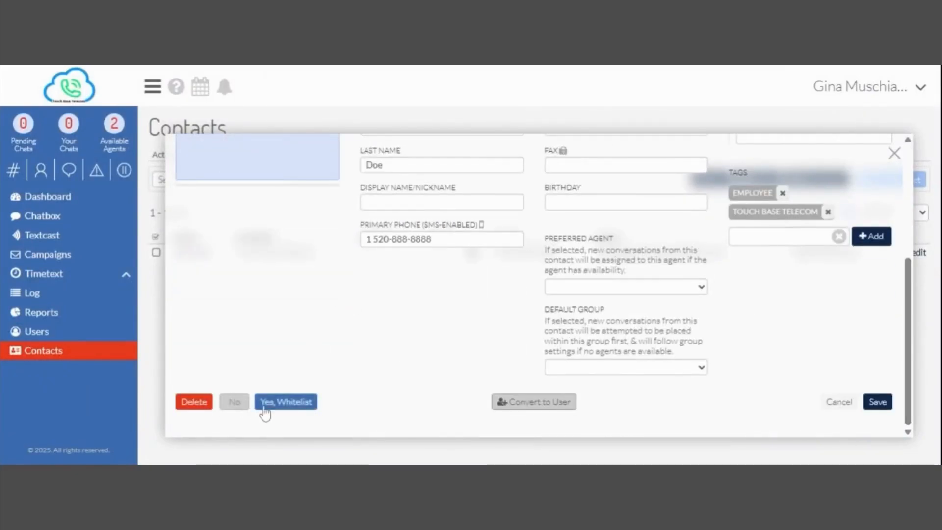
left_click(282, 407)
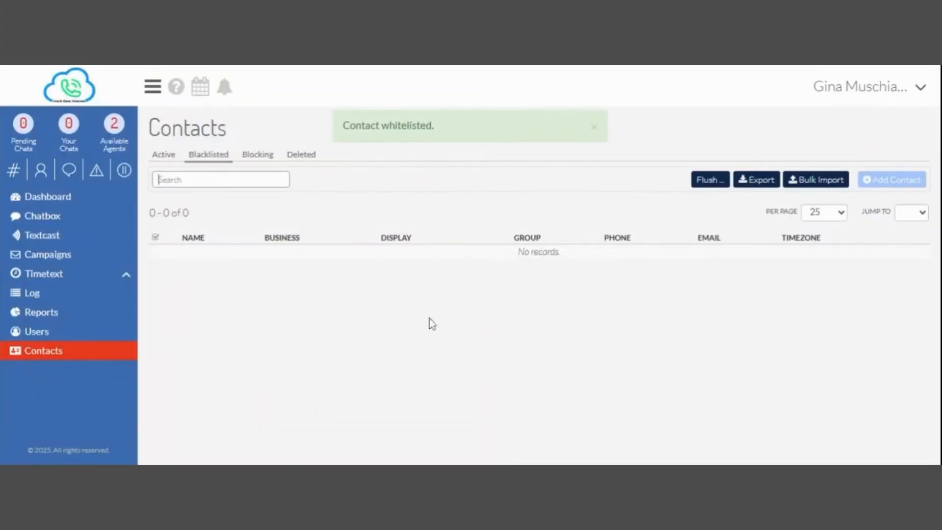
left_click(162, 155)
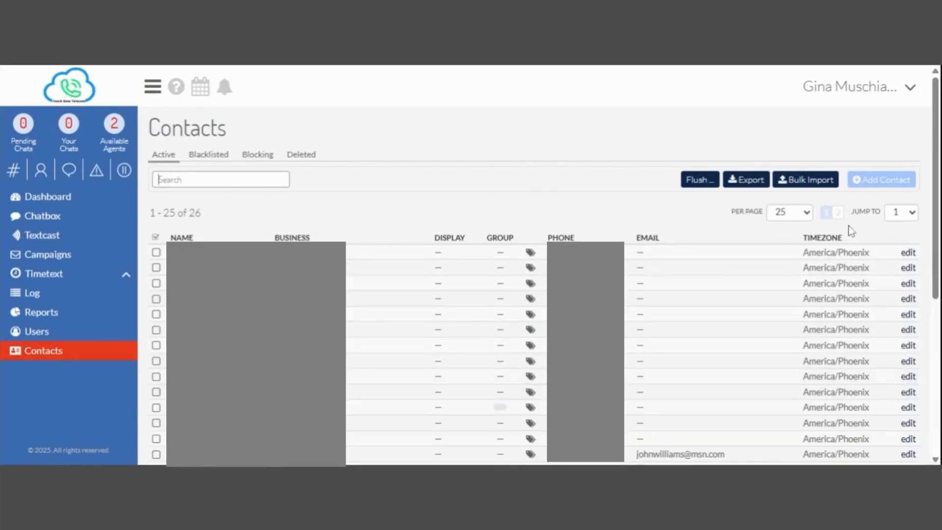
View the Blocking and Deleted contacts tabs, then open and close the # Number List panel.
scroll(210, 294, "down", 2)
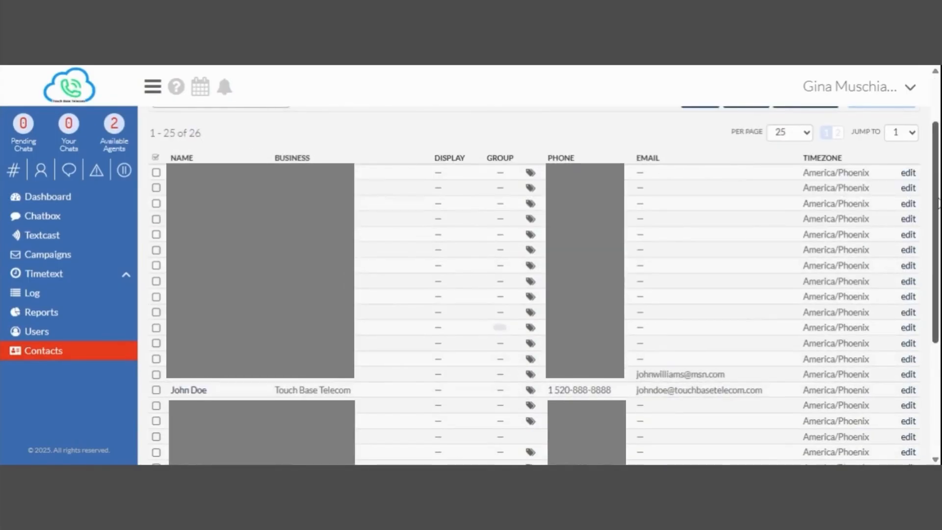
scroll(935, 231, "up", 2)
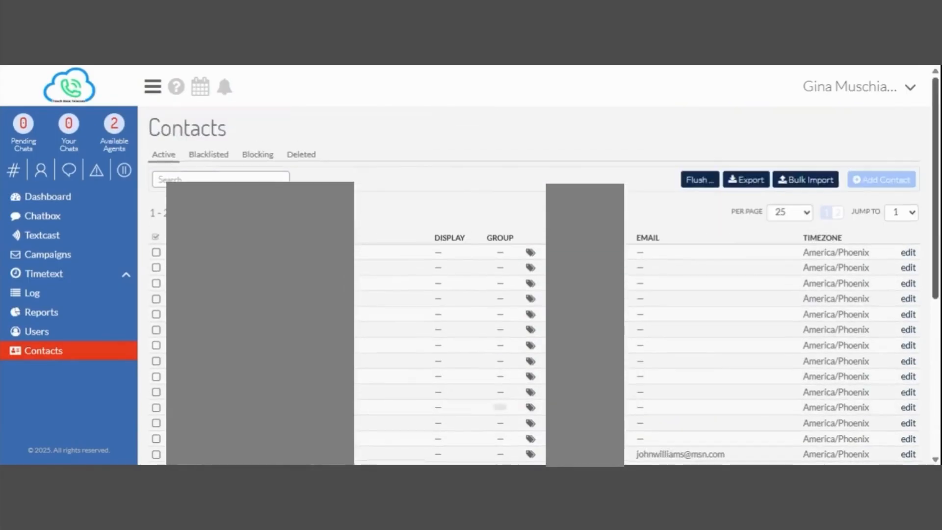
left_click(265, 157)
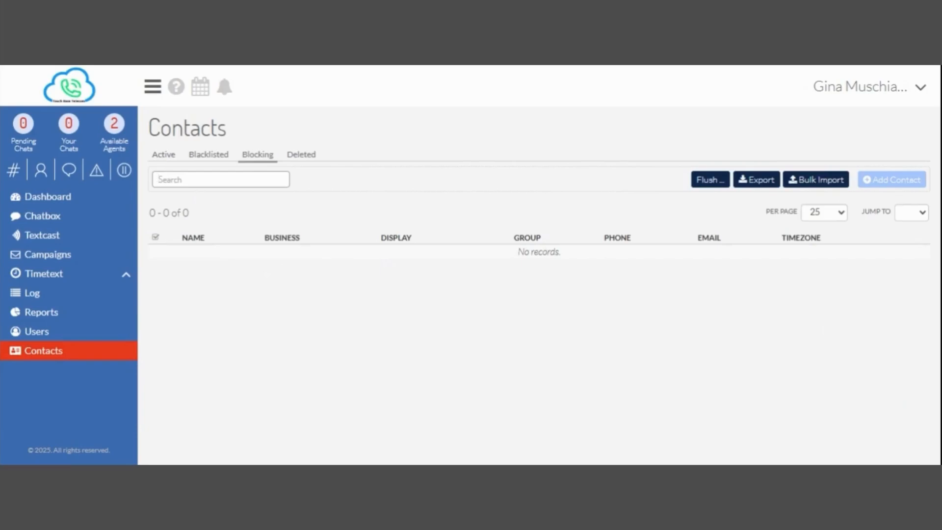
left_click(301, 155)
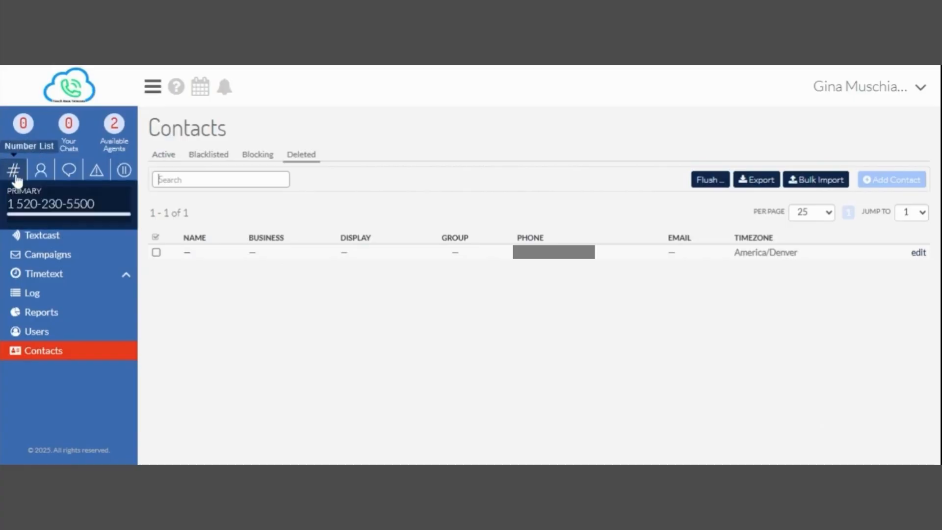
left_click(14, 171)
left_click(41, 171)
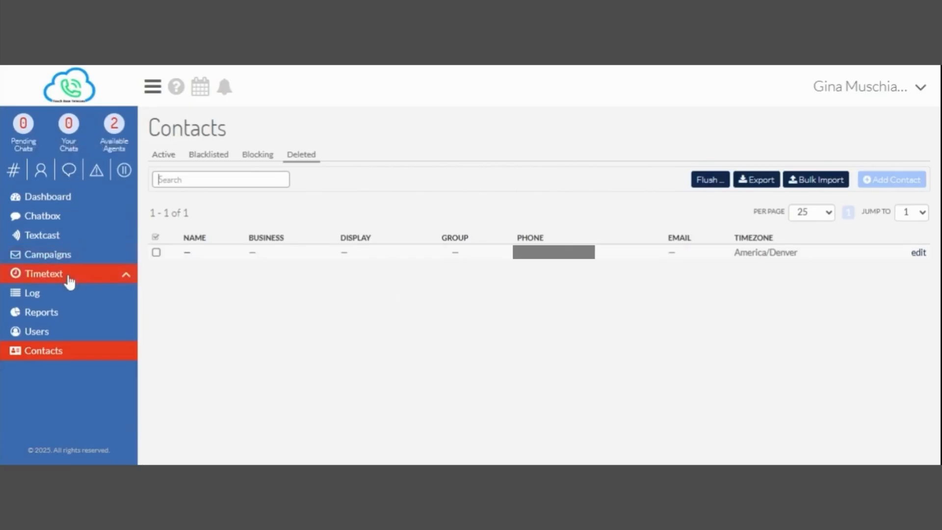
Open and close a chat with a contact found by name, then open and close New Conversation.
left_click(69, 171)
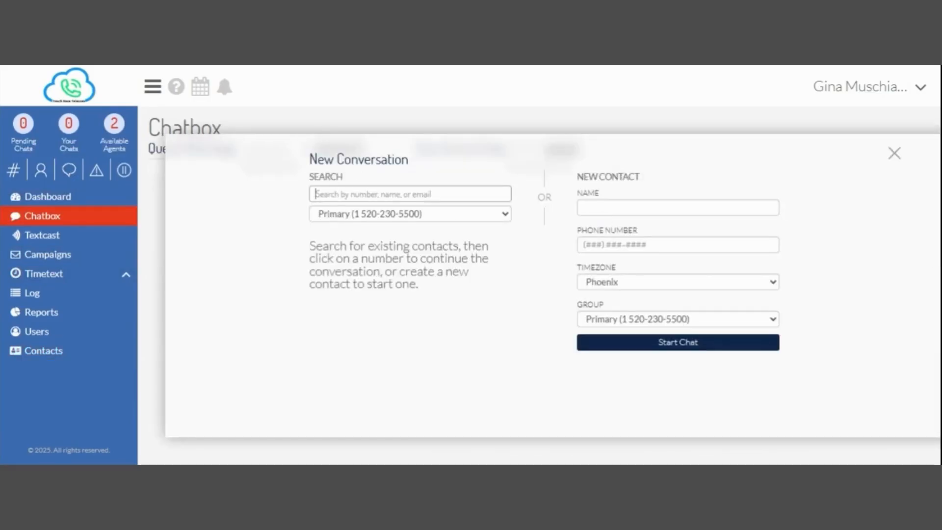
type("gina")
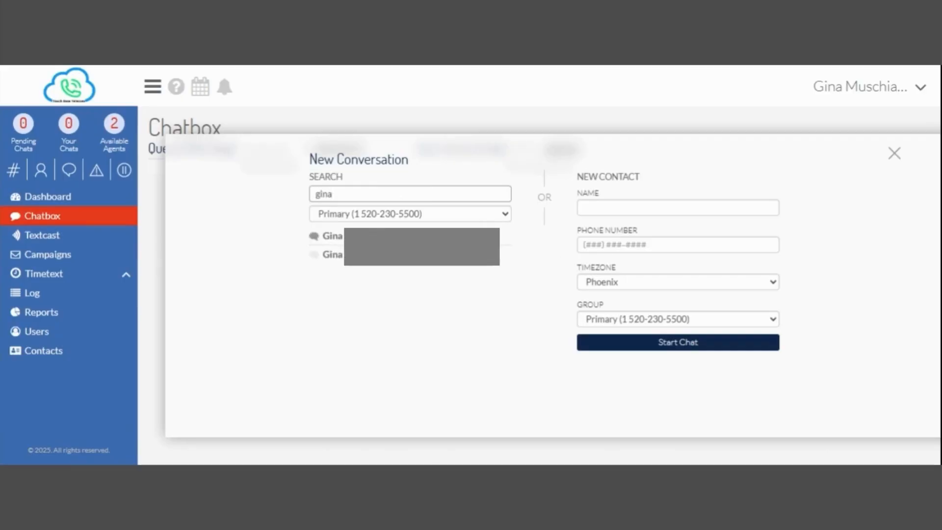
left_click(332, 235)
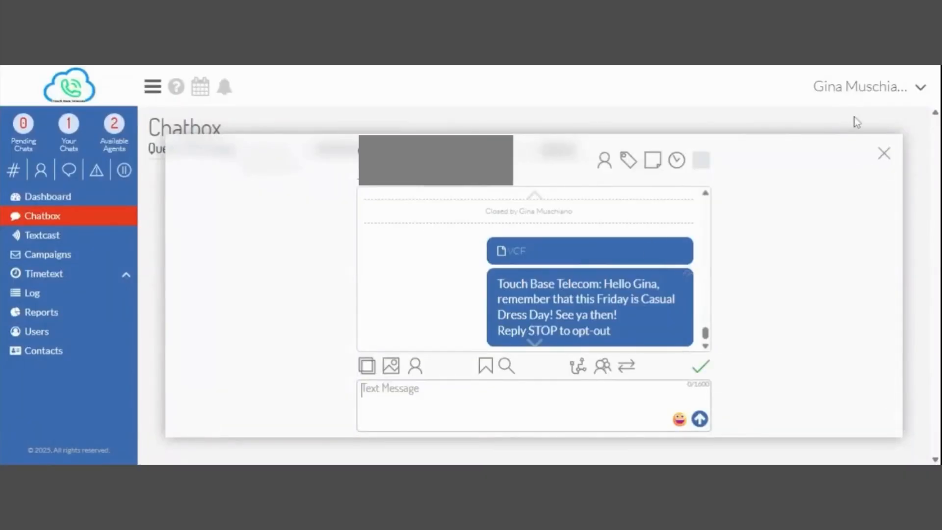
left_click(884, 153)
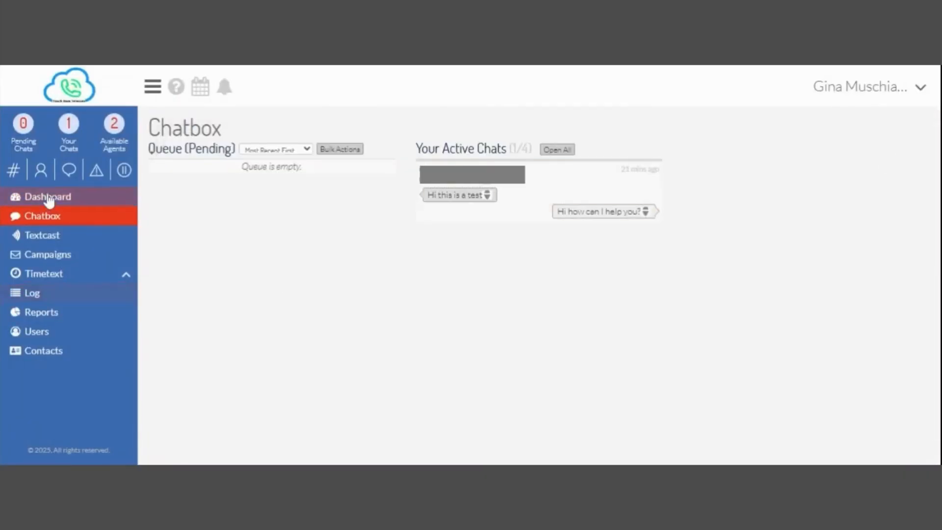
left_click(70, 171)
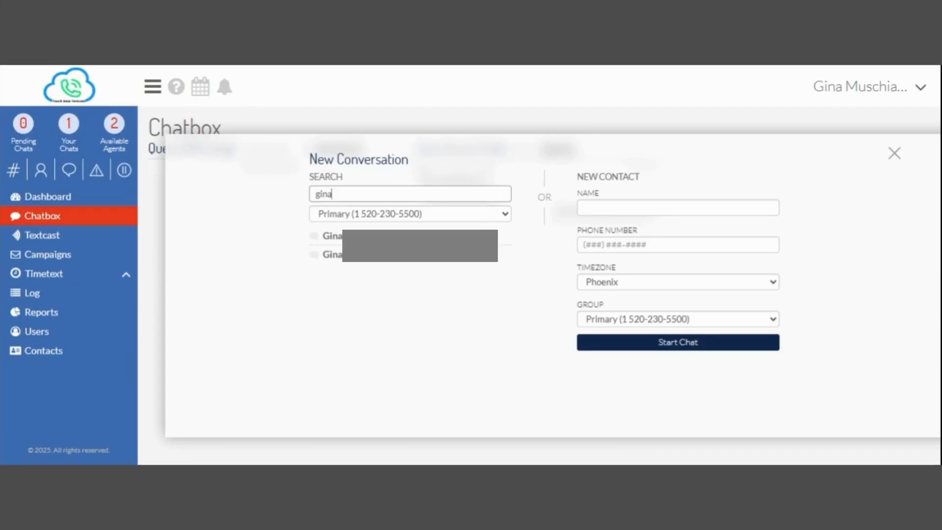
left_click(893, 154)
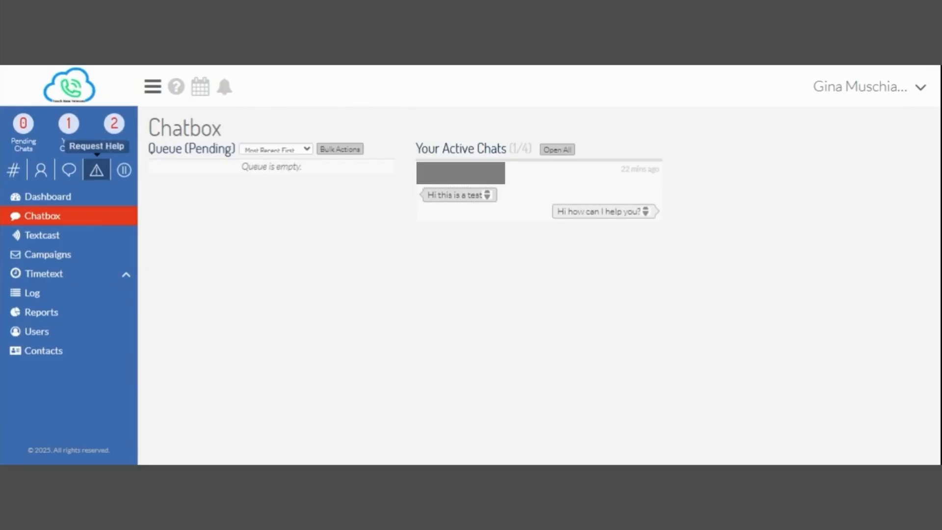
Raise and cancel a help request, visit the help page, then show the # Number List.
left_click(96, 171)
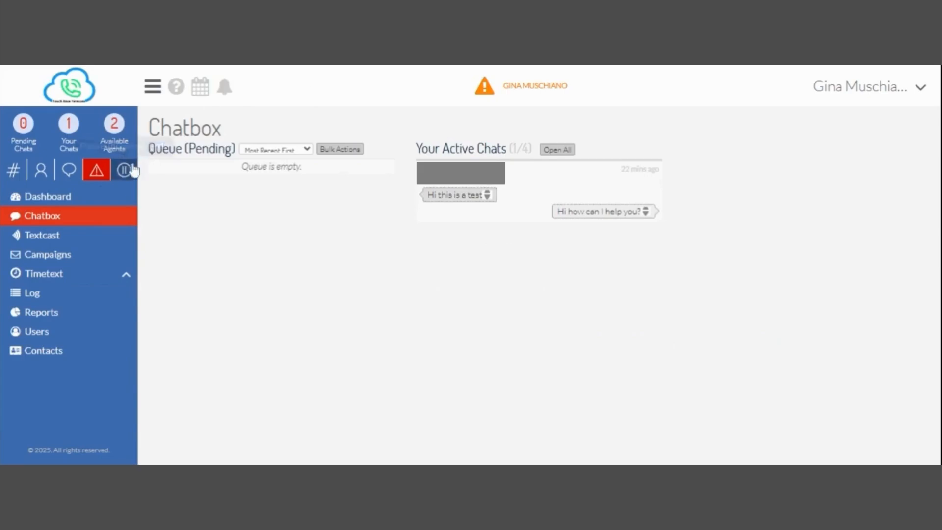
left_click(98, 172)
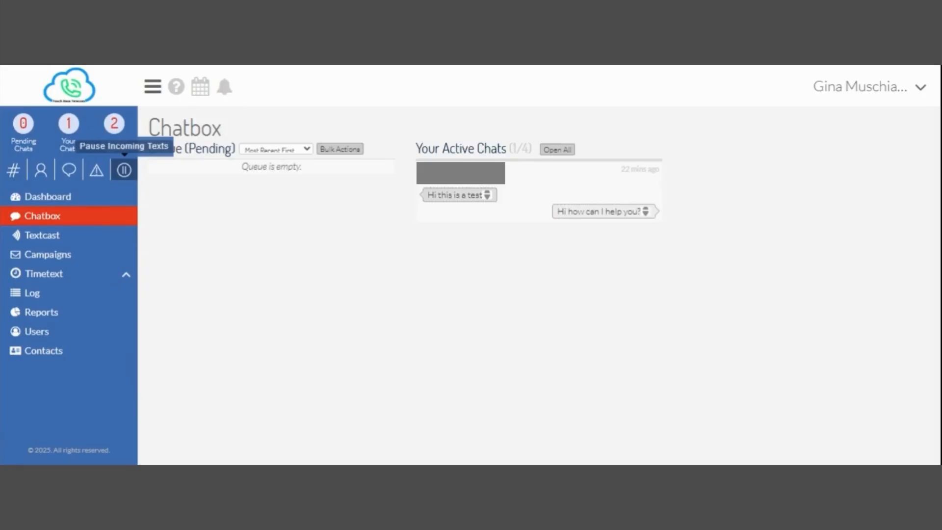
left_click(177, 88)
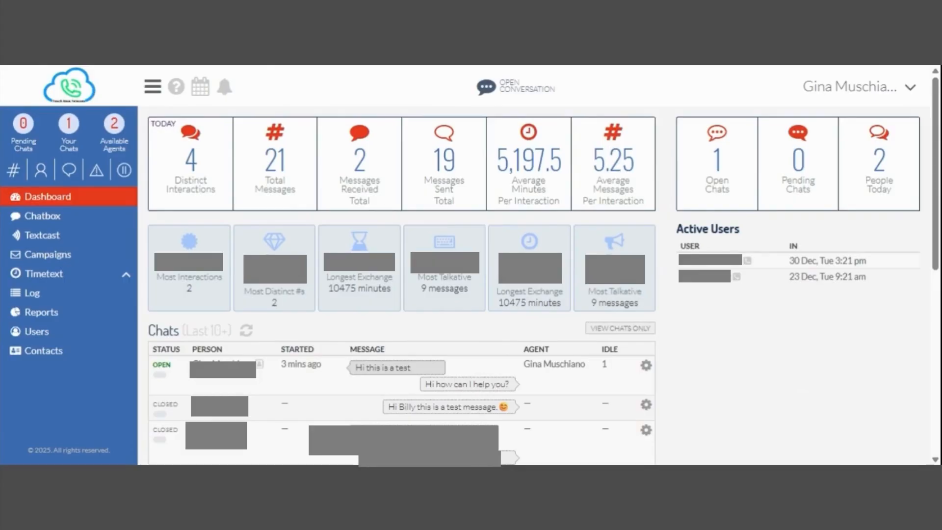
left_click(15, 170)
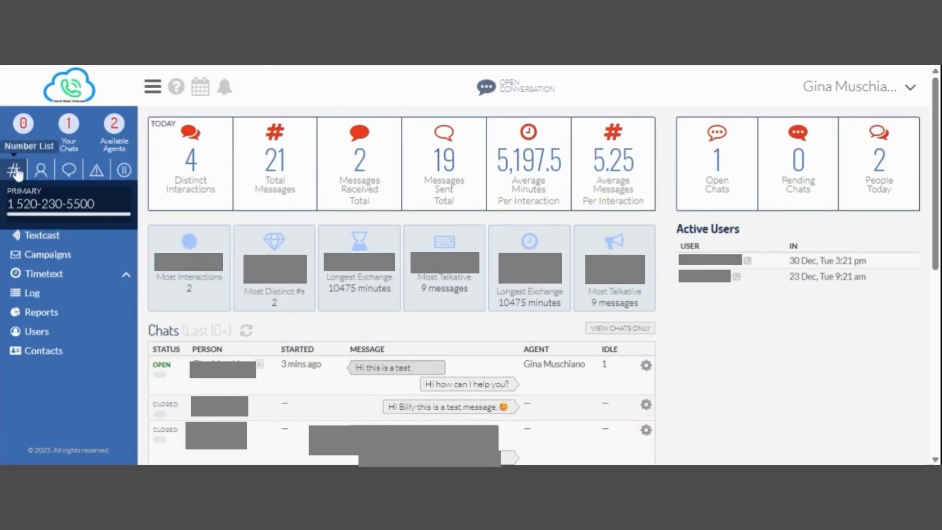